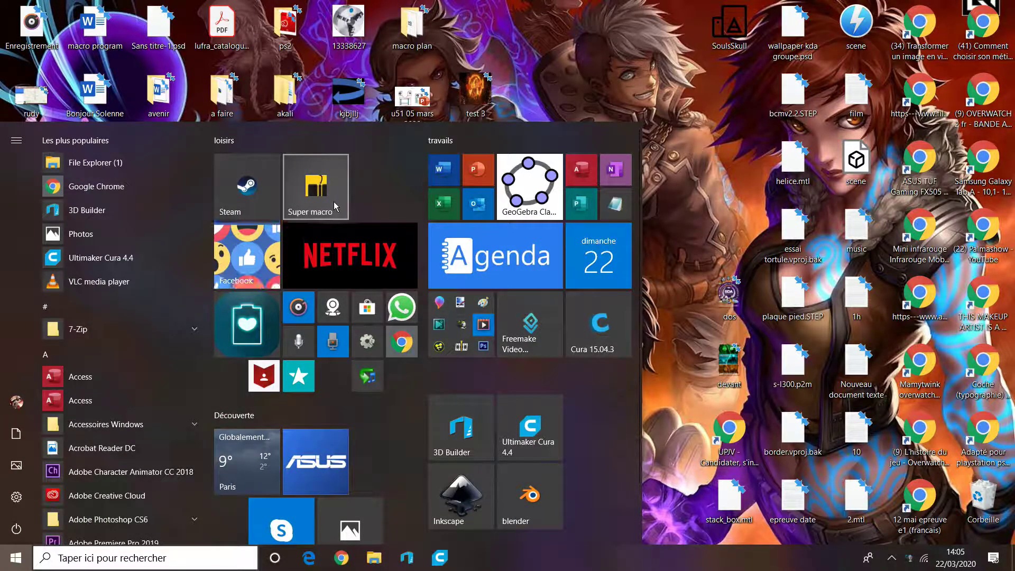
- Open Super macro in a maximized window and add a text-entry command that types "tuto"
{"action": "left_click", "coordinate": [331, 209]}
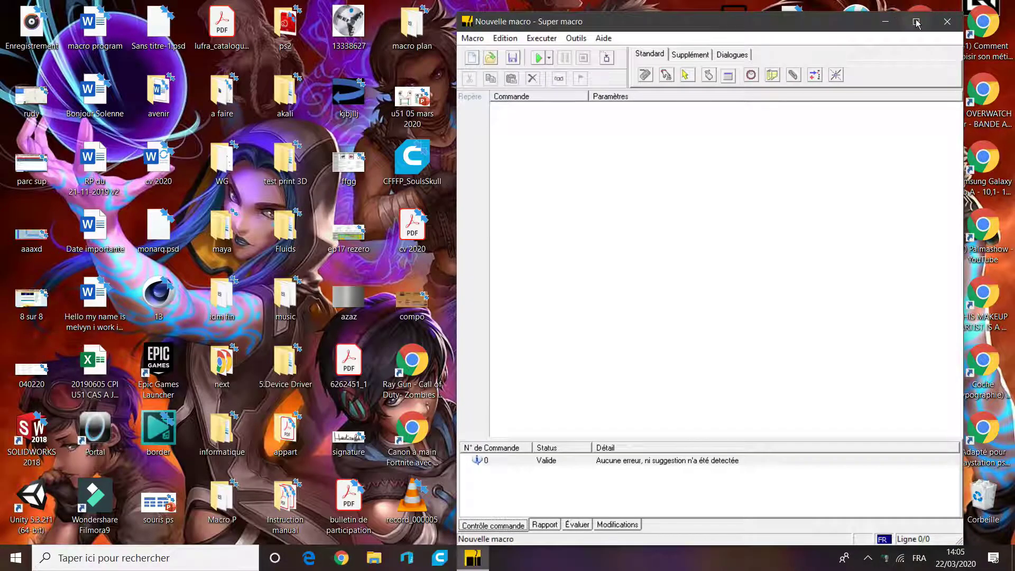
{"action": "left_click", "coordinate": [916, 21]}
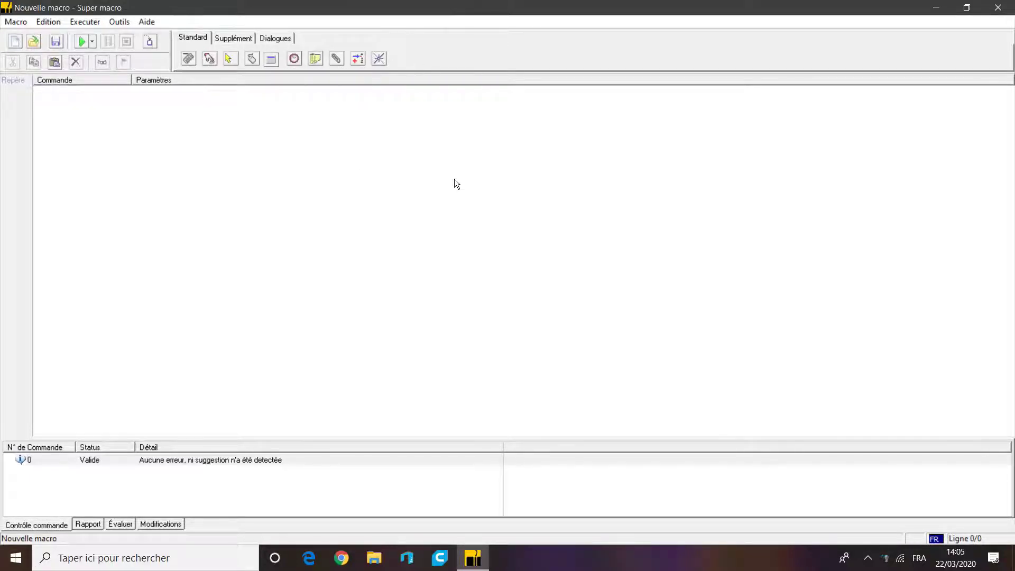
{"action": "left_click", "coordinate": [189, 58]}
{"action": "type", "text": "tu"}
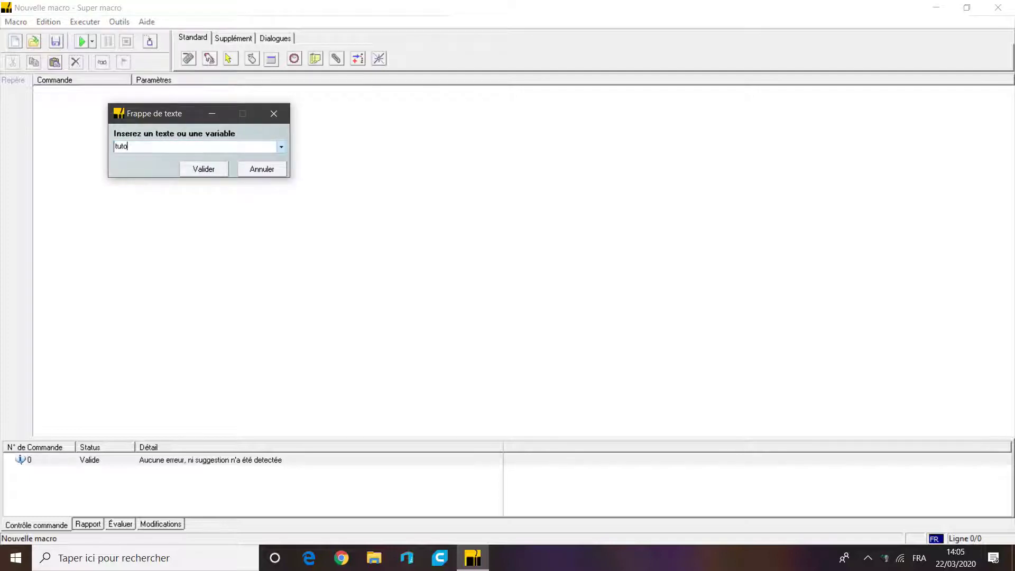
{"action": "type", "text": "to"}
{"action": "left_click", "coordinate": [208, 164]}
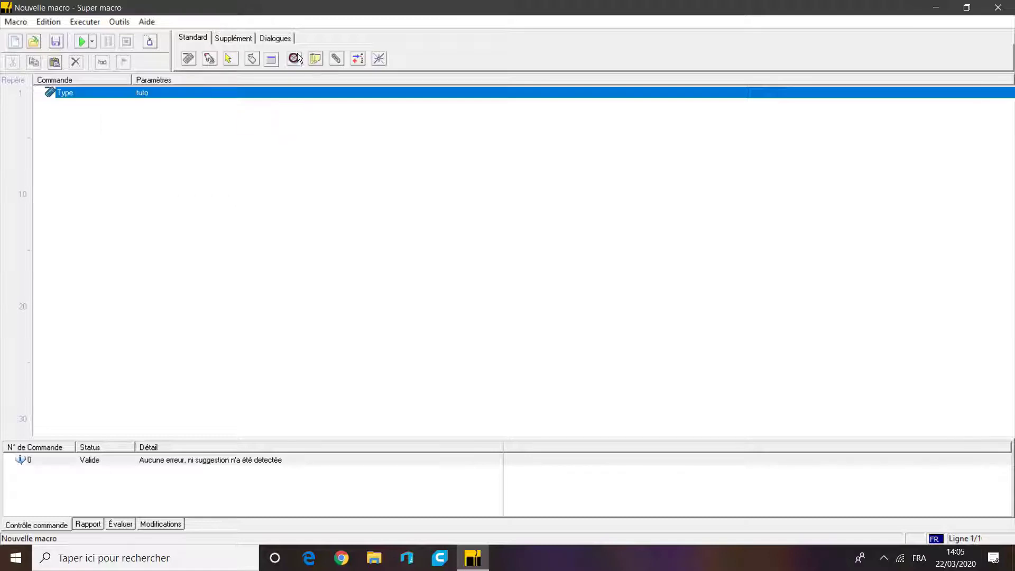
- Add a 00:00:02 pause command and move it above the text-entry command
{"action": "left_click", "coordinate": [295, 58]}
{"action": "left_click", "coordinate": [164, 112]}
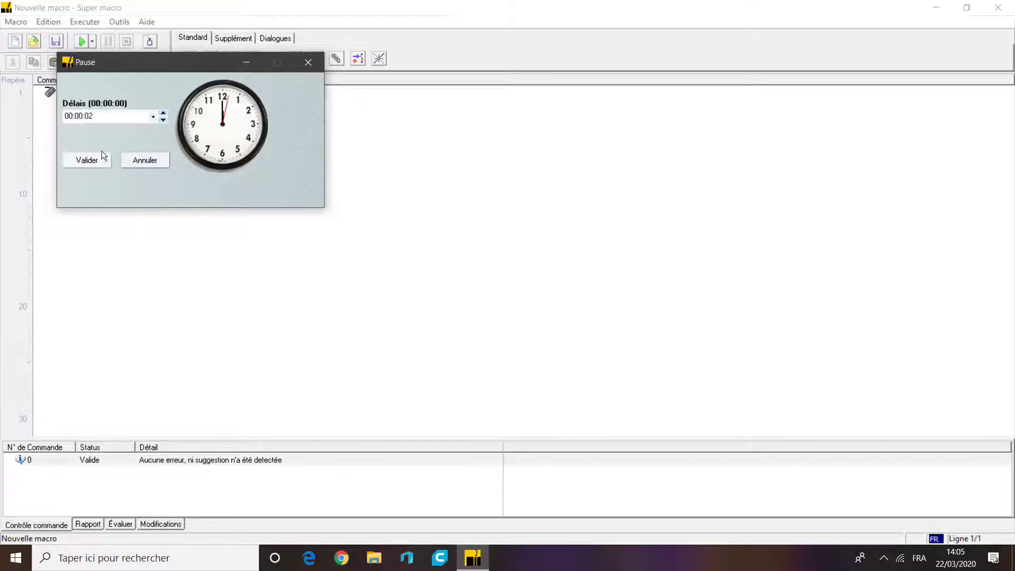
{"action": "left_click", "coordinate": [100, 158]}
{"action": "key", "text": "ctrl+Up"}
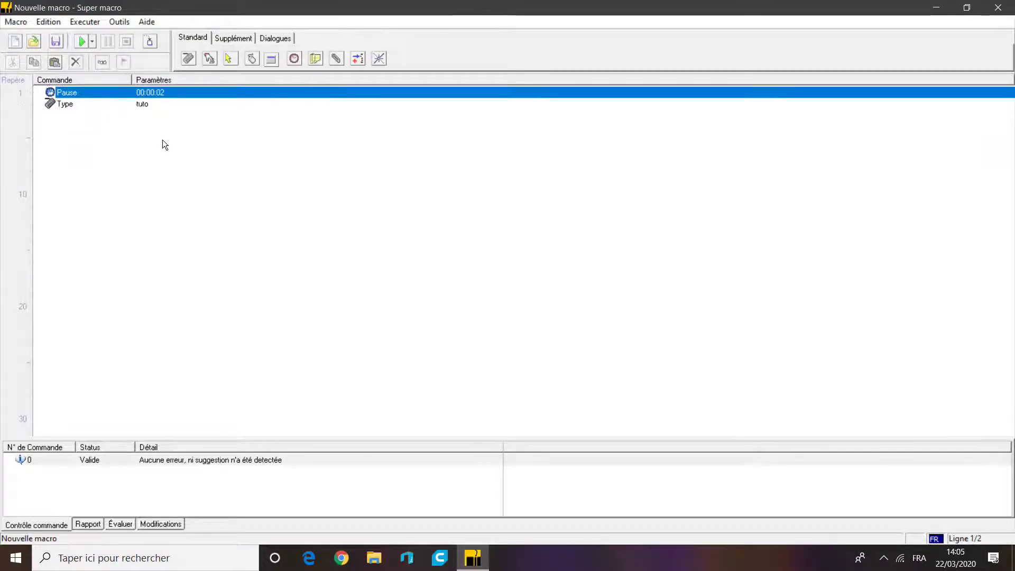
- Restore the macro window to a smaller size, move it aside and create a new text document on the desktop
{"action": "left_click", "coordinate": [976, 7]}
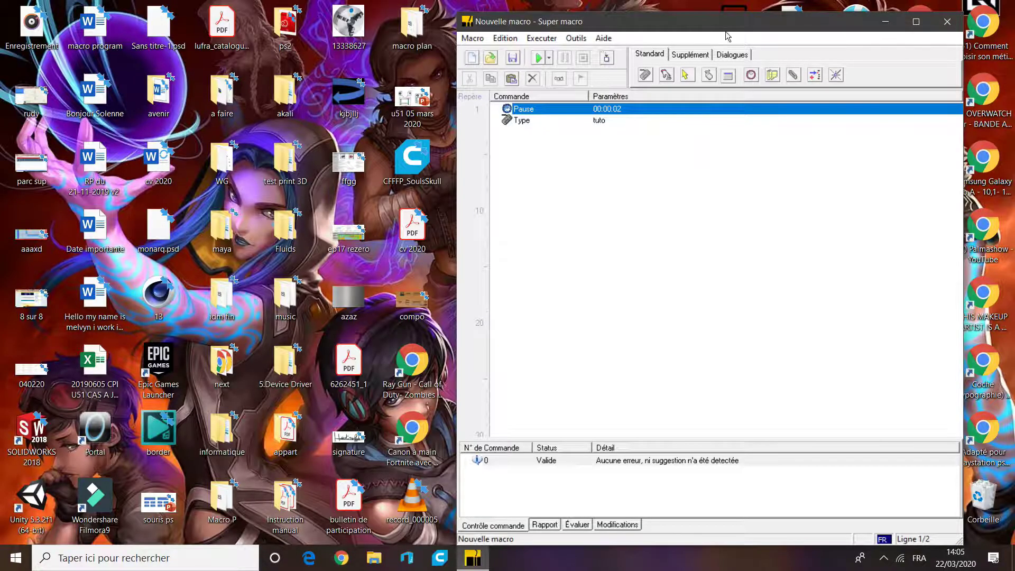
{"action": "left_click_drag", "start_coordinate": [726, 27], "coordinate": [320, 68]}
{"action": "right_click", "coordinate": [657, 205]}
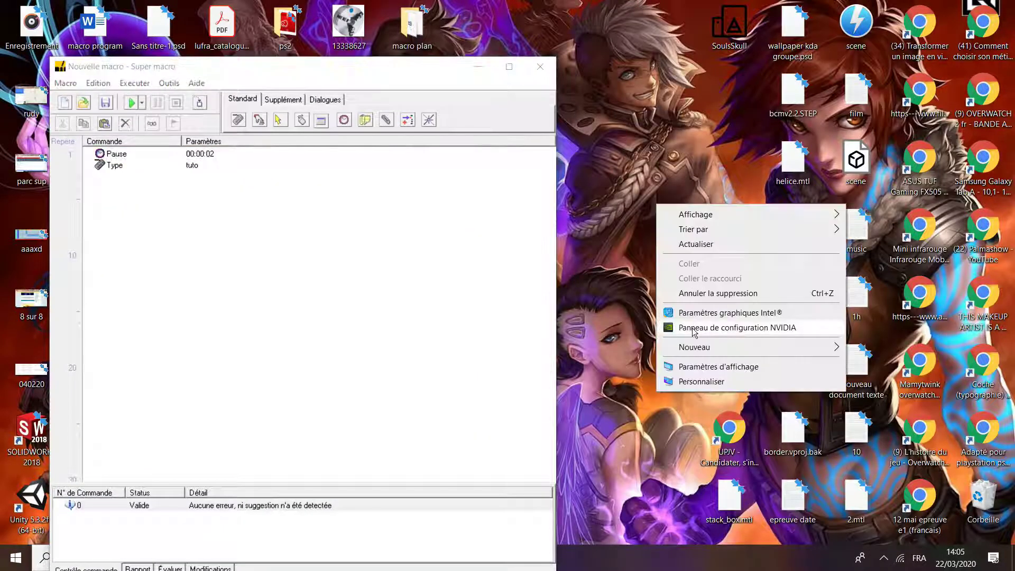
{"action": "mouse_move", "coordinate": [710, 351]}
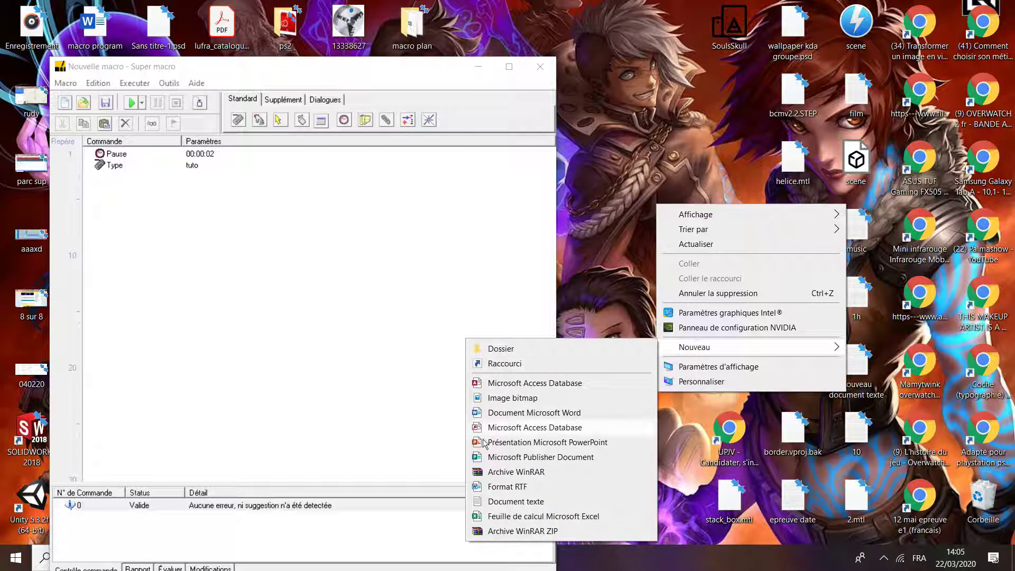
{"action": "left_click", "coordinate": [502, 500]}
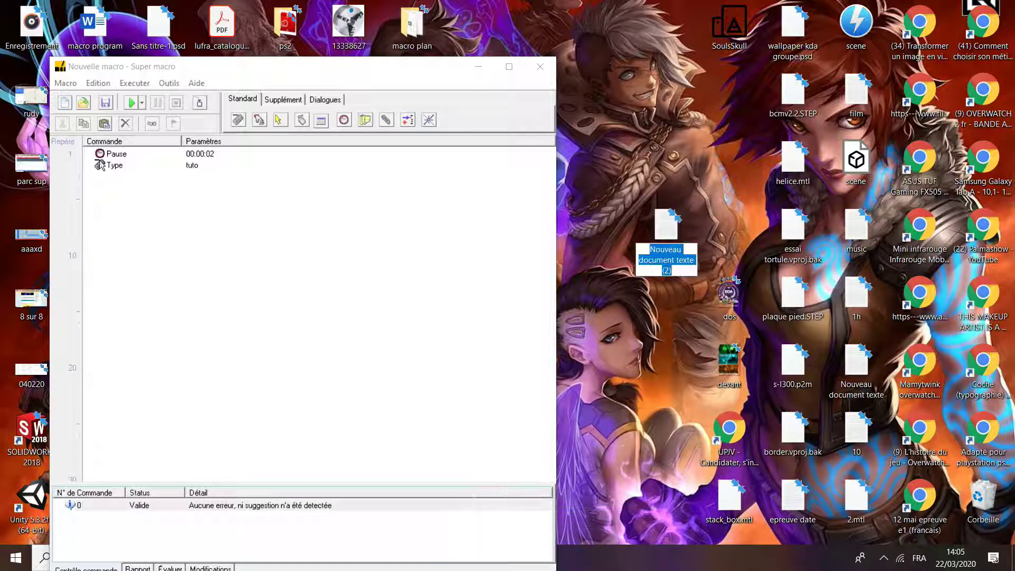
- Run the pause-and-type macro with the new desktop text document as the target
{"action": "left_click", "coordinate": [208, 158]}
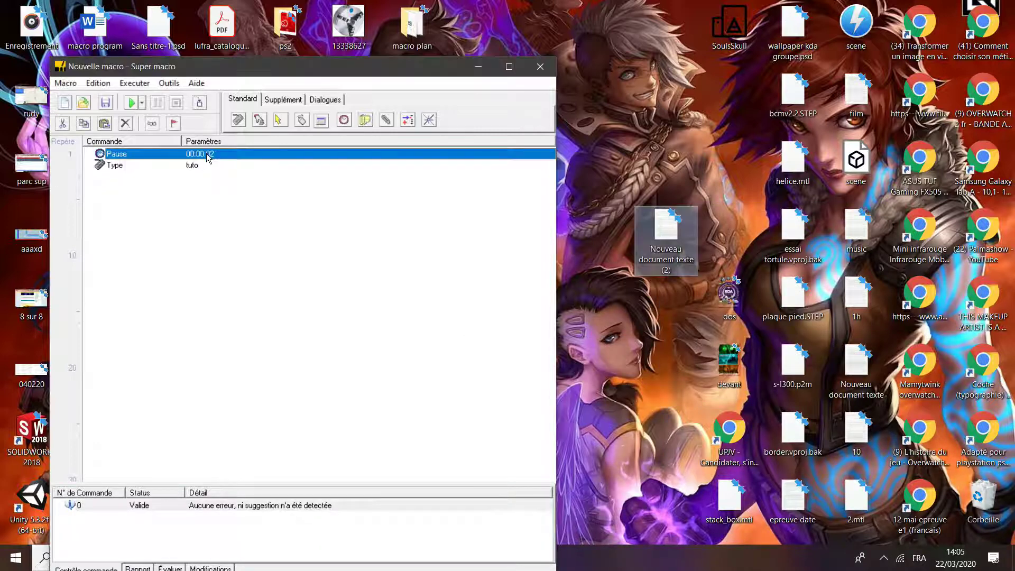
{"action": "left_click", "coordinate": [131, 102]}
{"action": "left_click", "coordinate": [666, 259]}
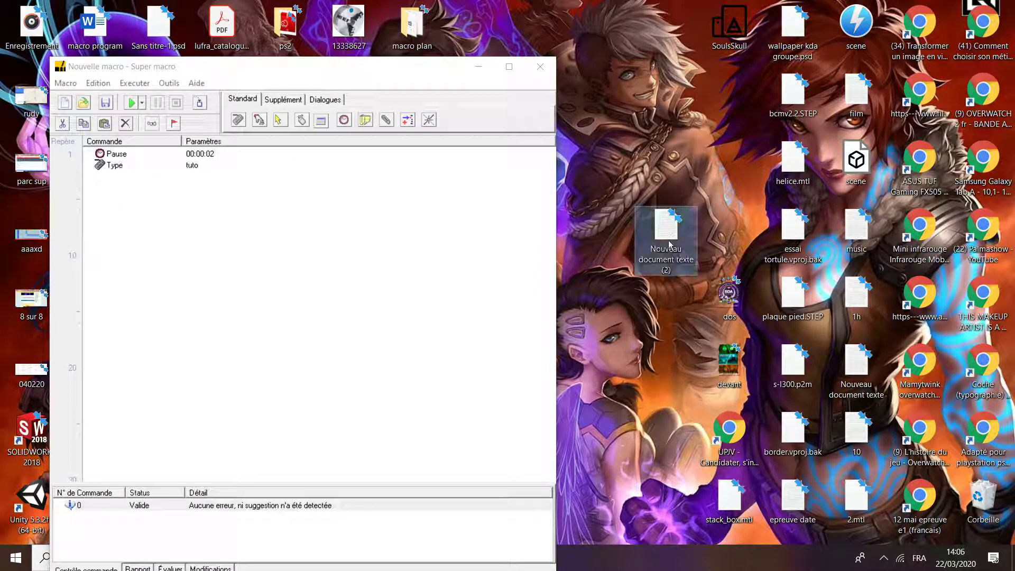
- Delete the test text document from the desktop and remove both commands from the macro
{"action": "key", "text": "Delete"}
{"action": "left_click", "coordinate": [512, 73]}
{"action": "left_click", "coordinate": [493, 91]}
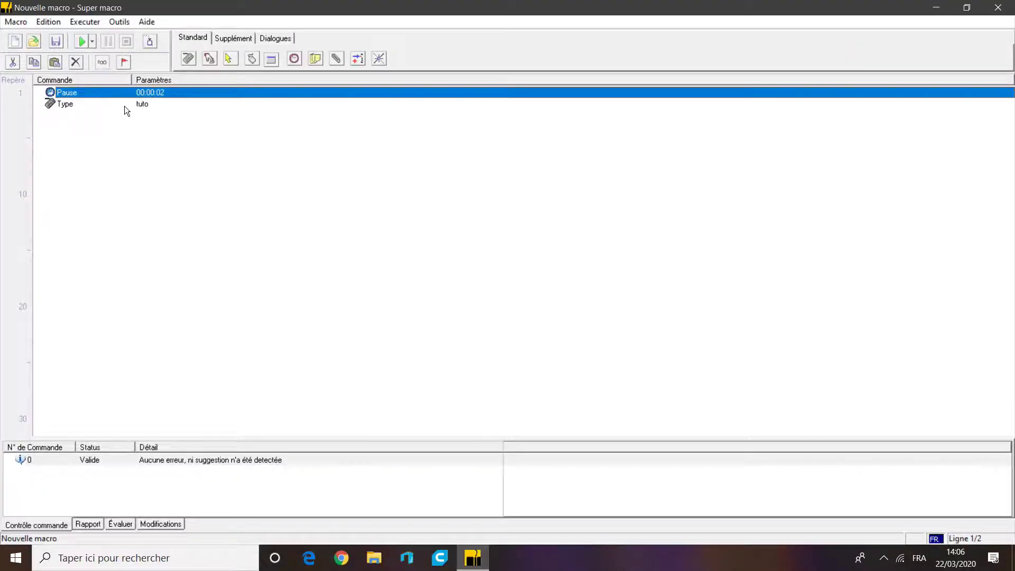
{"action": "key", "text": "Delete"}
{"action": "key", "text": "Delete"}
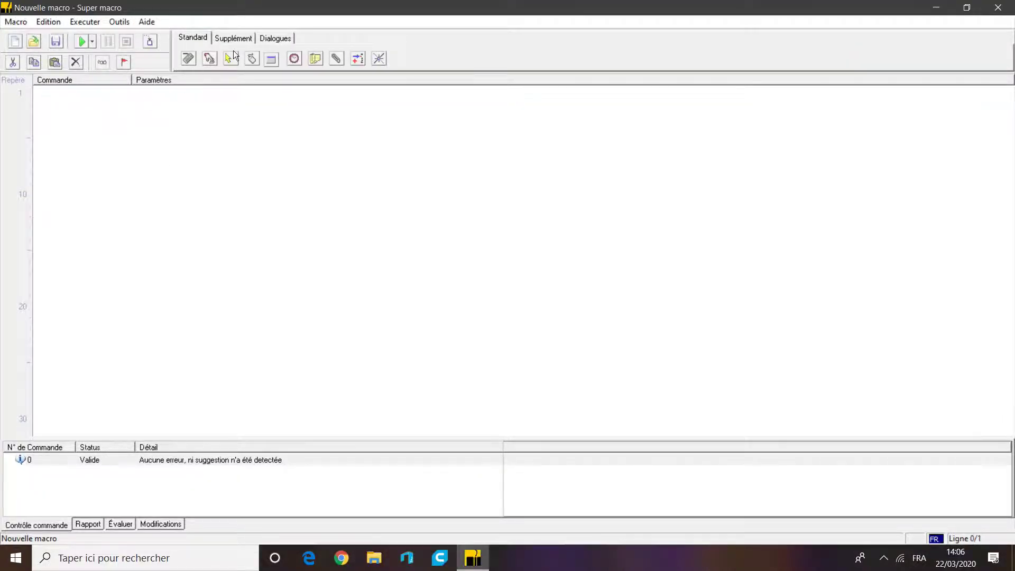
{"action": "left_click", "coordinate": [210, 59]}
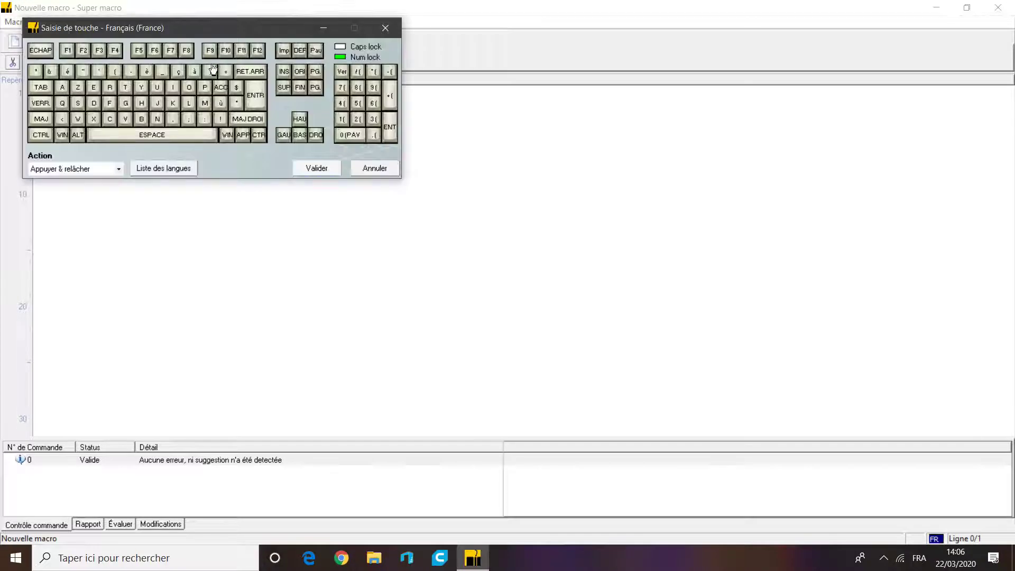
{"action": "left_click_drag", "start_coordinate": [262, 27], "coordinate": [402, 118]}
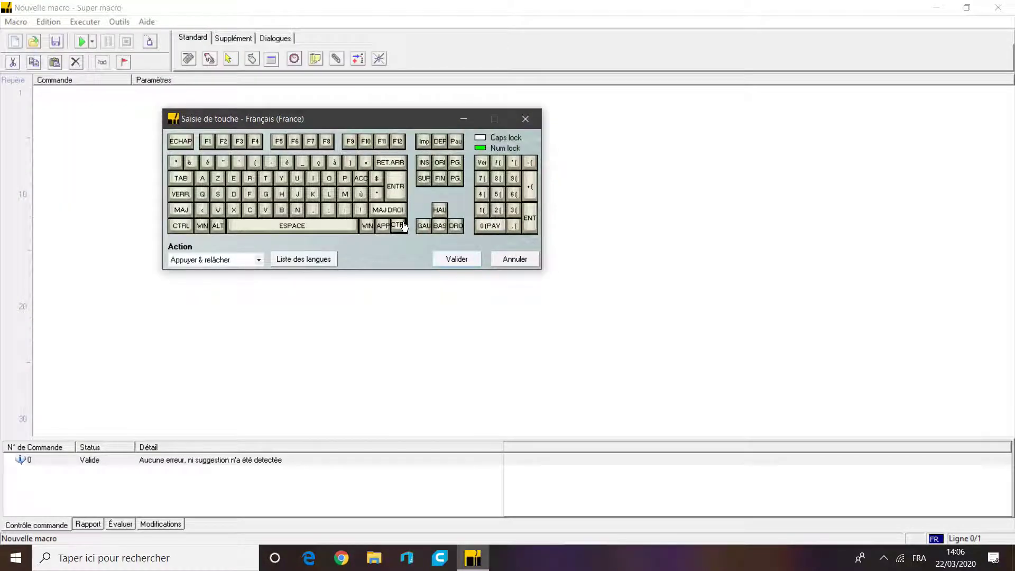
{"action": "left_click", "coordinate": [400, 226]}
{"action": "left_click", "coordinate": [399, 225]}
{"action": "left_click", "coordinate": [511, 259]}
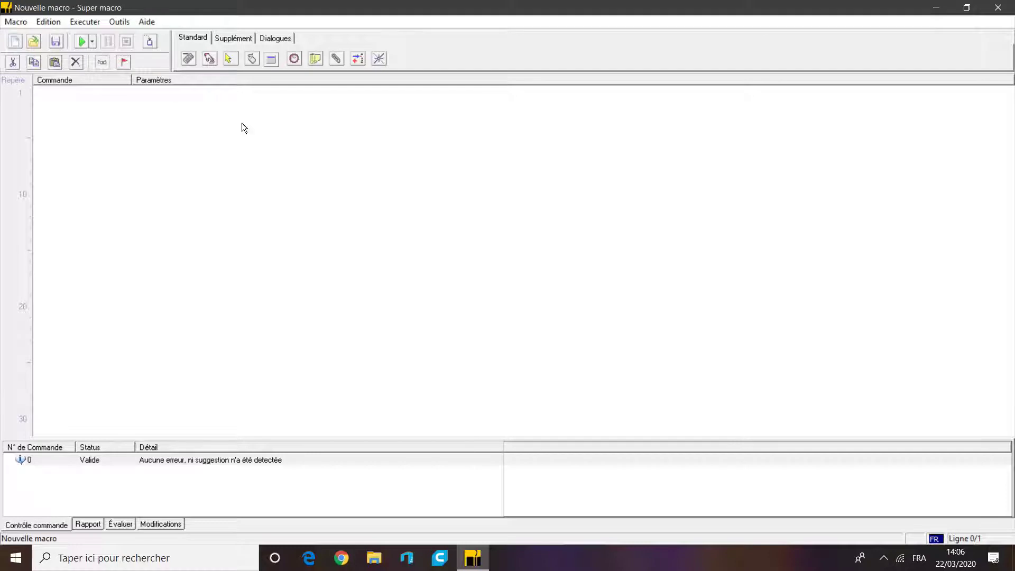
- Add a direct mouse-move command, capturing the cursor position X 220, Y 723 as its target
{"action": "left_click", "coordinate": [229, 59]}
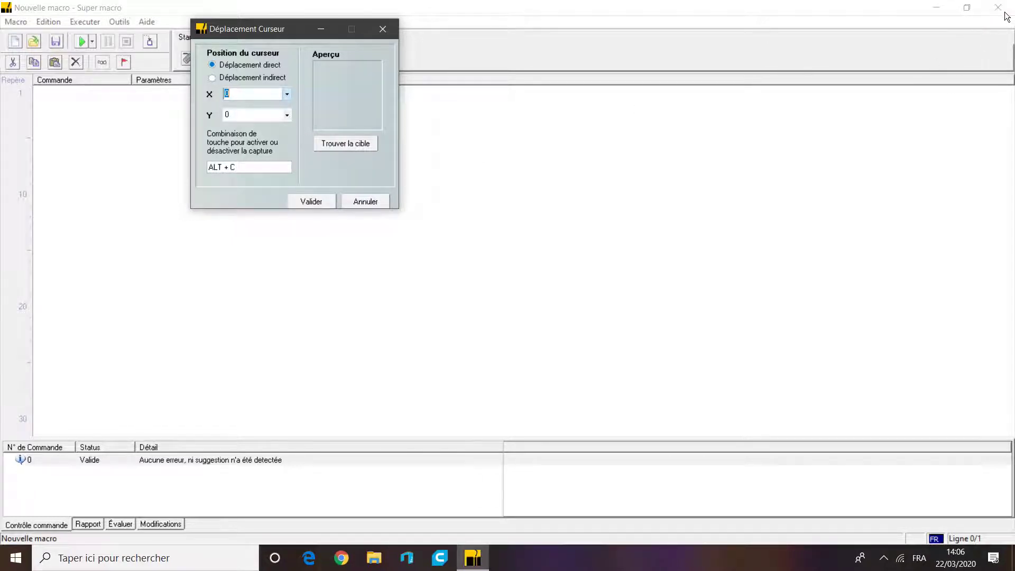
{"action": "key", "text": "alt+c"}
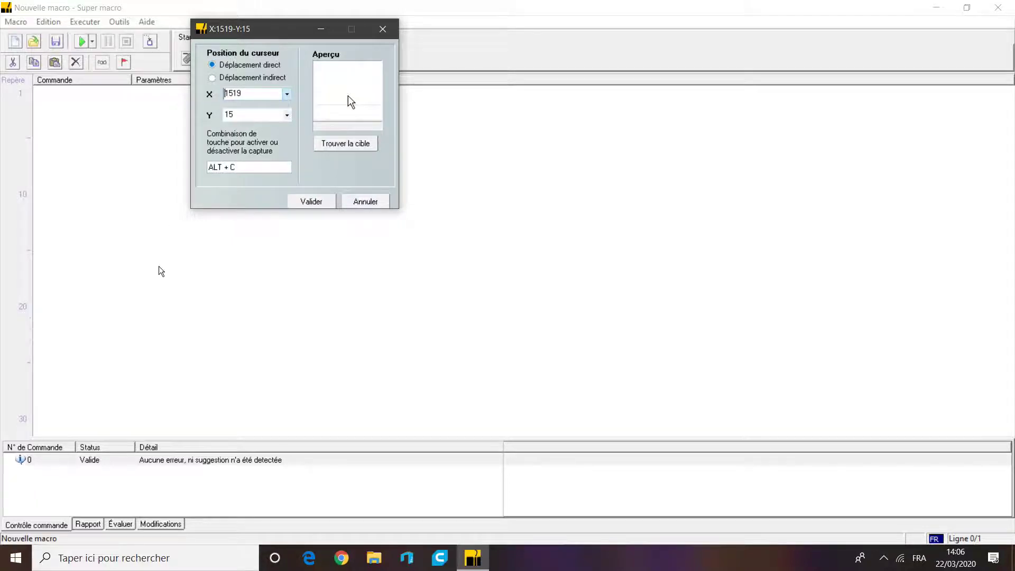
{"action": "key", "text": "alt+c"}
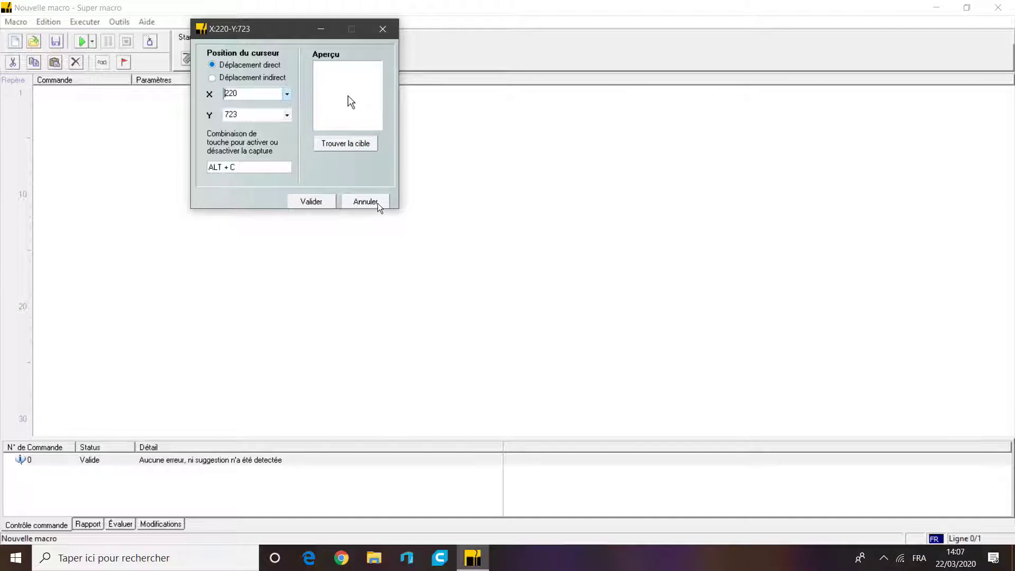
{"action": "left_click", "coordinate": [328, 202]}
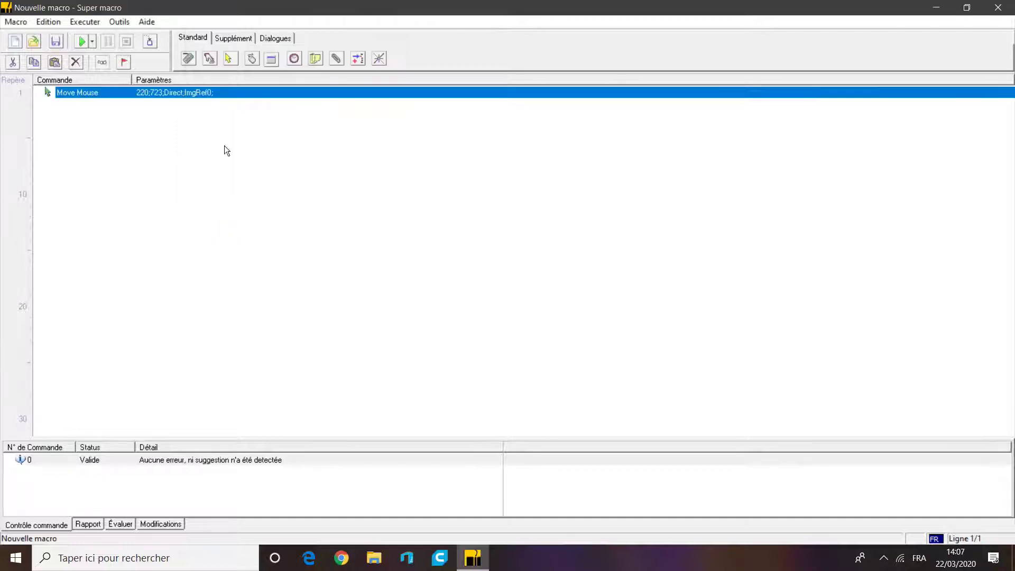
- Run the mouse-move macro and delete its command from the list
{"action": "left_click", "coordinate": [84, 40]}
{"action": "left_click", "coordinate": [80, 41]}
{"action": "key", "text": "Delete"}
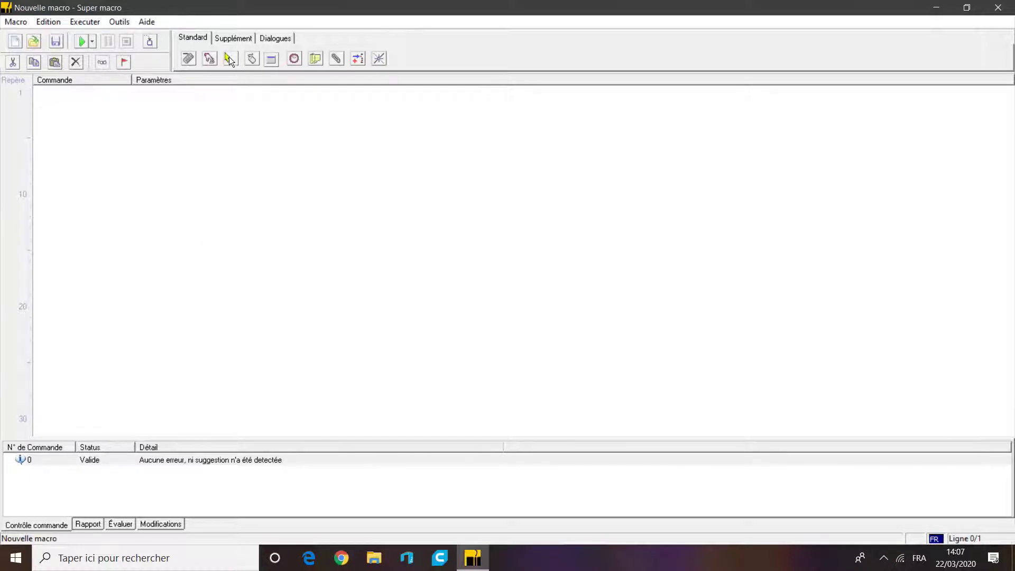
{"action": "left_click", "coordinate": [256, 60]}
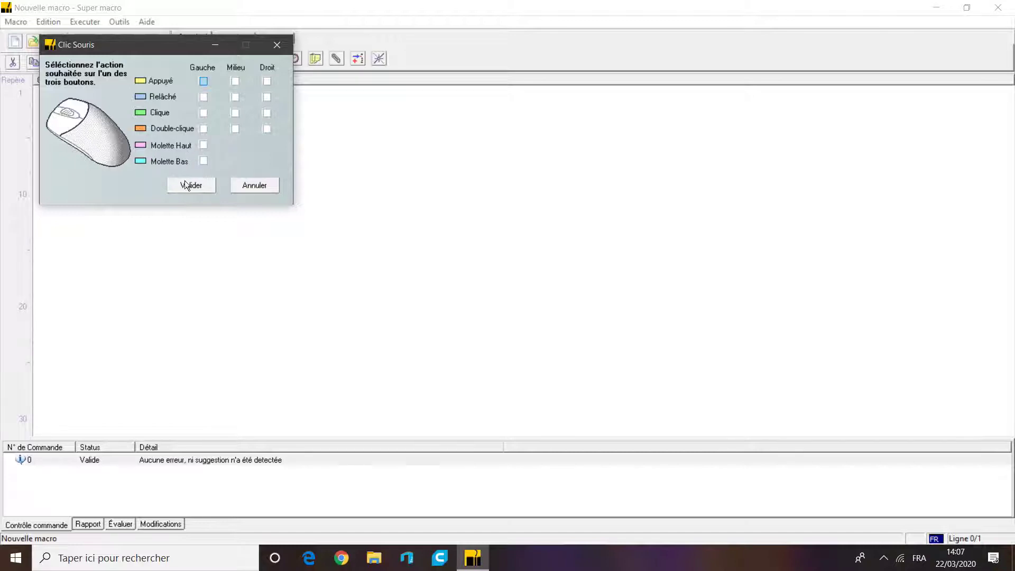
{"action": "left_click", "coordinate": [203, 114]}
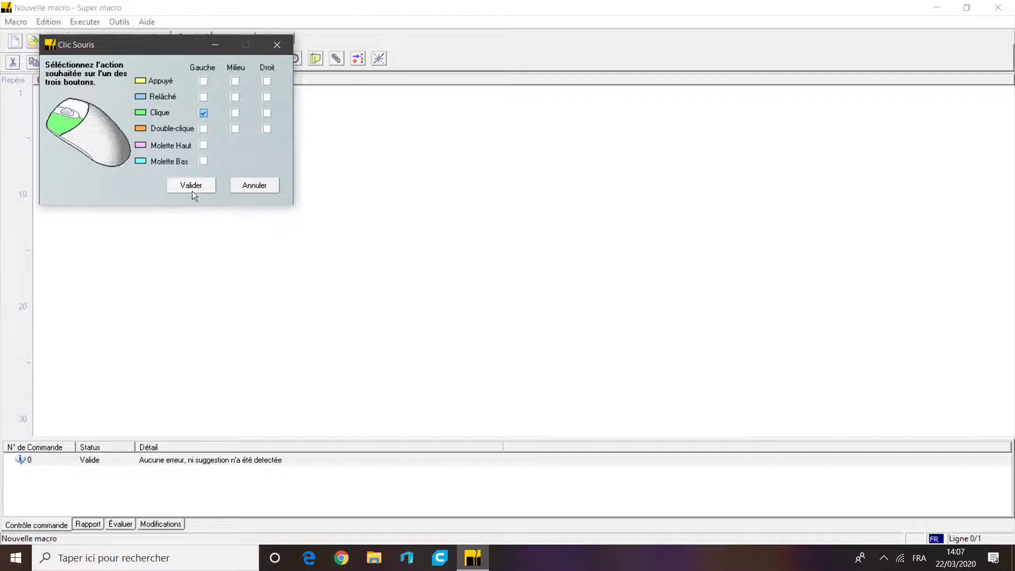
{"action": "left_click", "coordinate": [261, 187]}
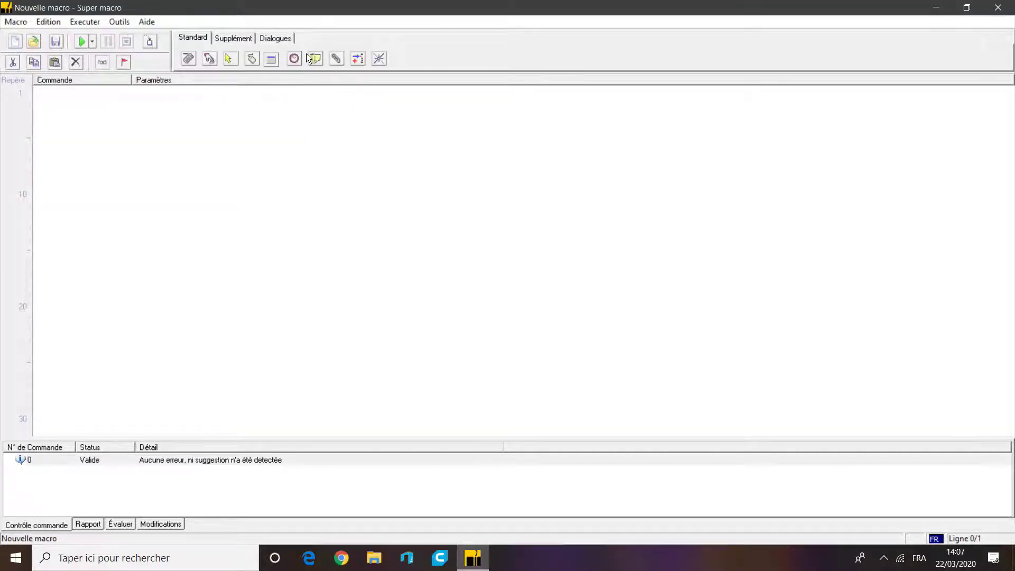
{"action": "left_click", "coordinate": [275, 62]}
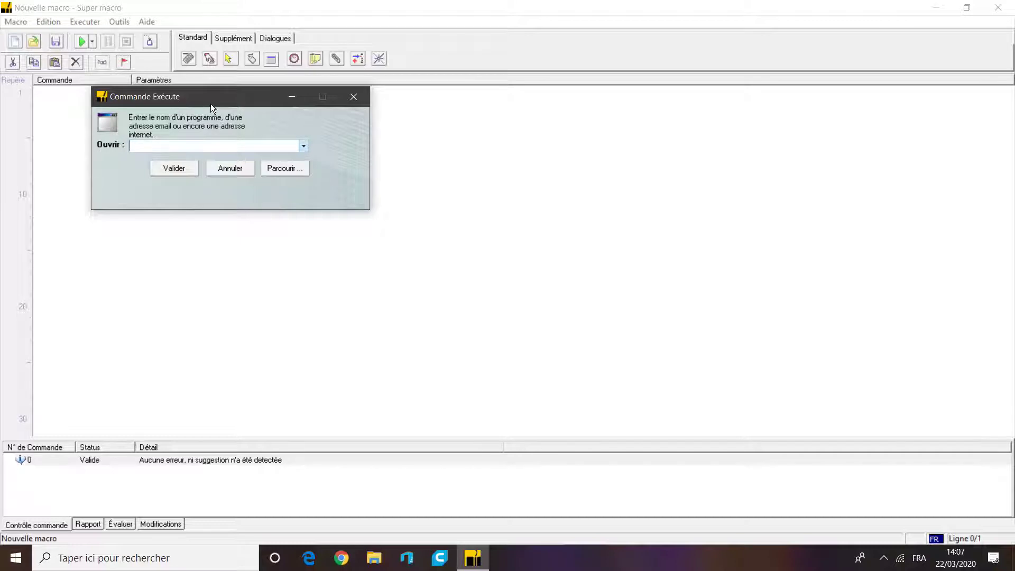
{"action": "left_click", "coordinate": [239, 167]}
- Open the Ray Gun web shortcut from the desktop, copy its Thingiverse page address and return to the desktop
{"action": "key", "text": "super+d"}
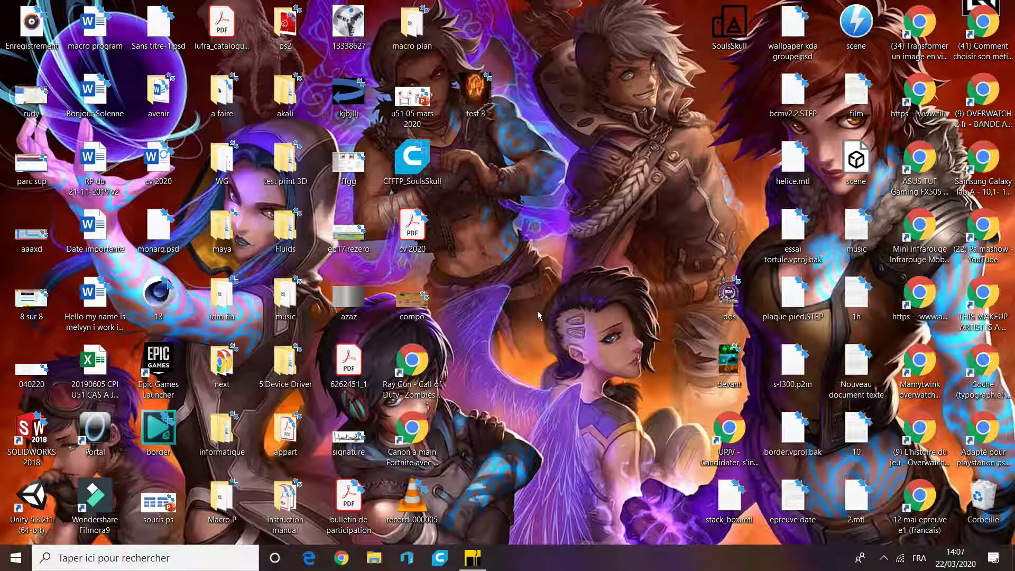
{"action": "double_click", "coordinate": [442, 377]}
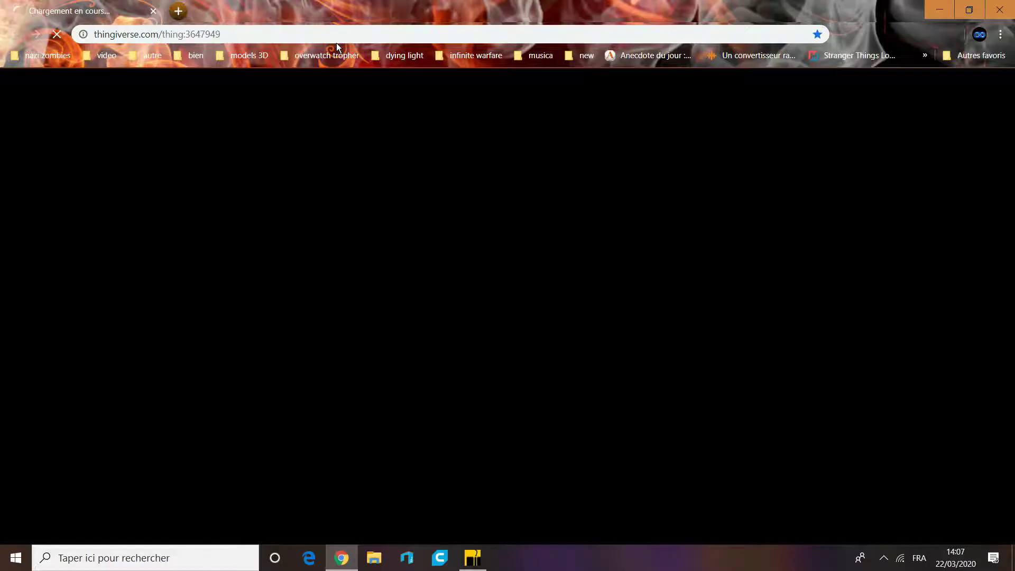
{"action": "left_click", "coordinate": [338, 32]}
{"action": "key", "text": "ctrl+c"}
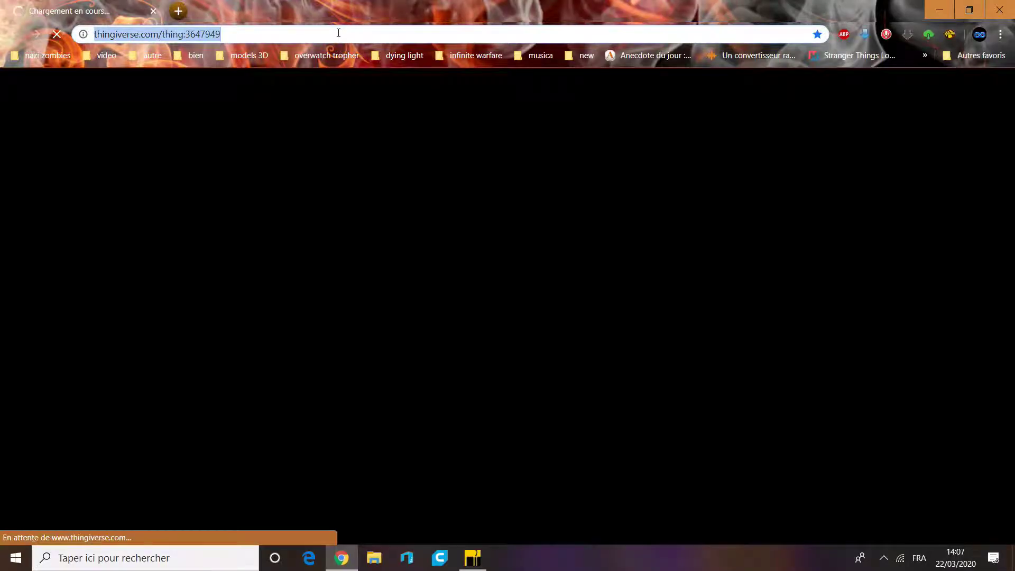
{"action": "key", "text": "super+d"}
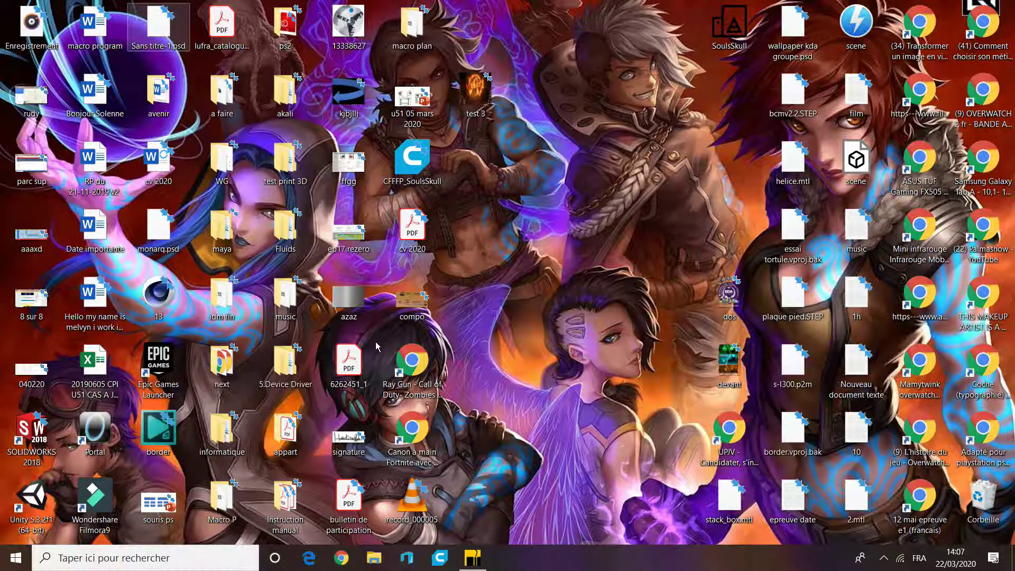
{"action": "left_click", "coordinate": [473, 555]}
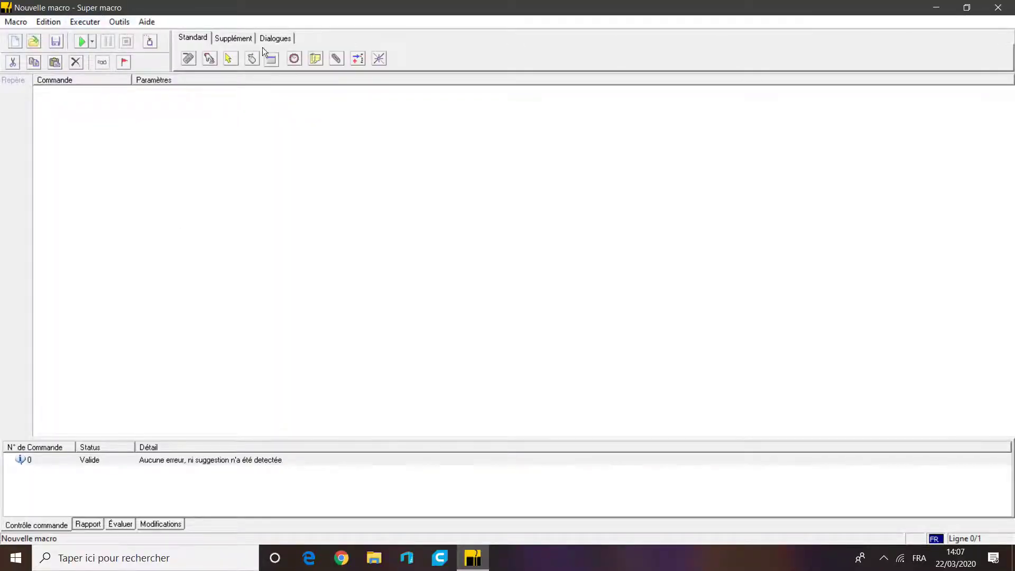
{"action": "left_click", "coordinate": [273, 57]}
{"action": "key", "text": "ctrl+v"}
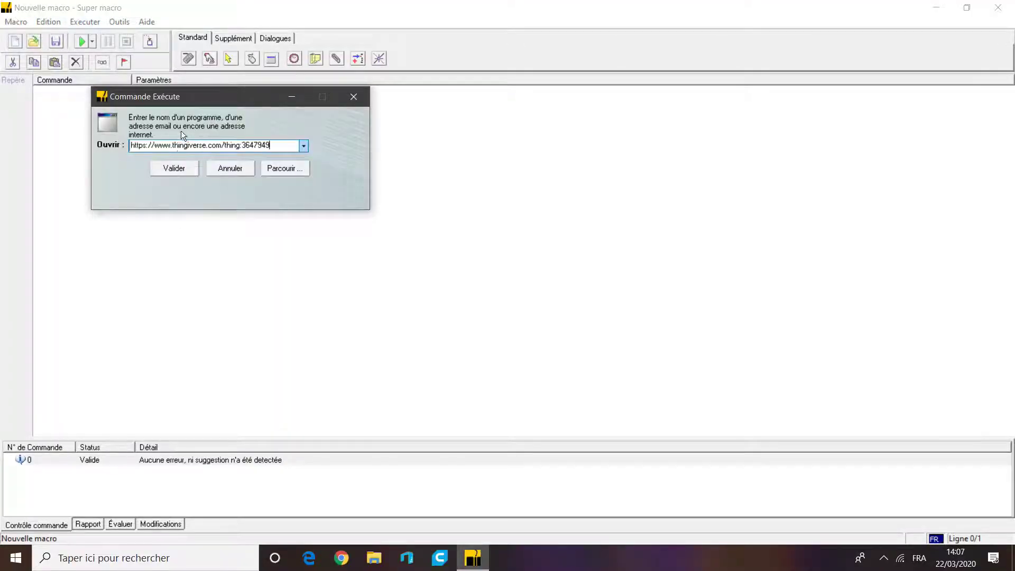
{"action": "left_click", "coordinate": [174, 172]}
- Run the macro to launch the Thingiverse page in the browser, and return to the desktop
{"action": "left_click", "coordinate": [105, 91]}
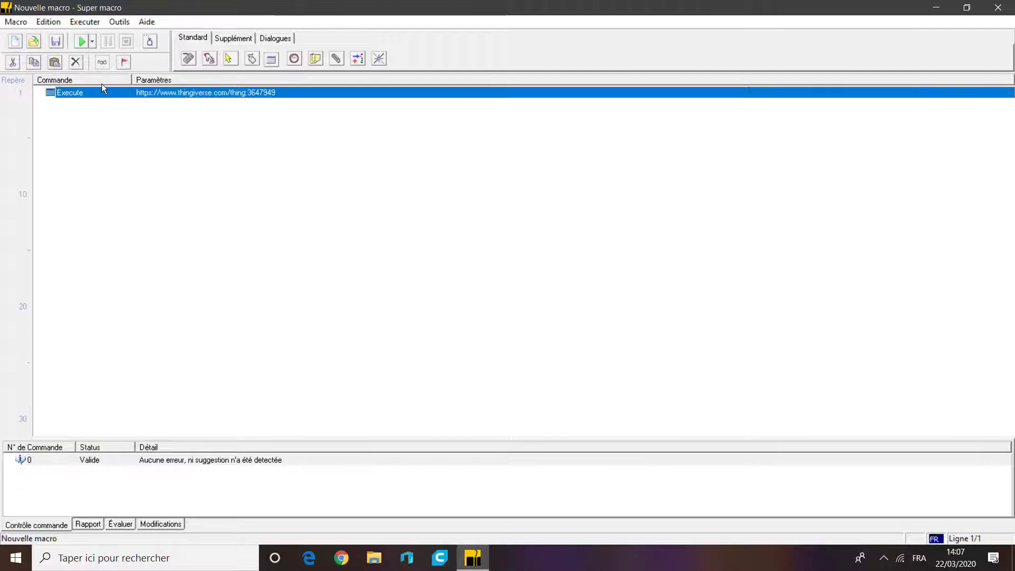
{"action": "left_click", "coordinate": [77, 43]}
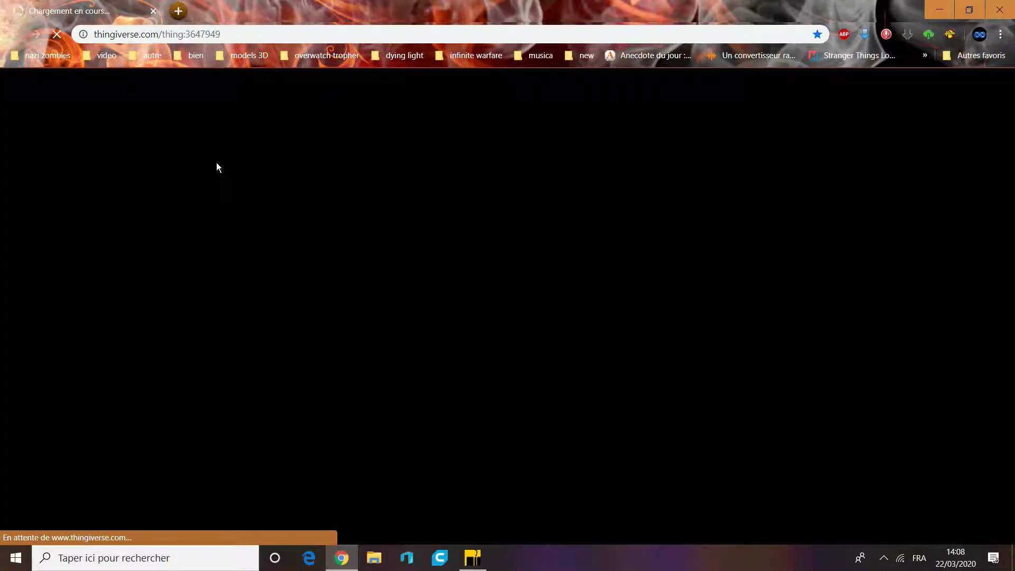
{"action": "key", "text": "alt+Tab"}
{"action": "key", "text": "super+d"}
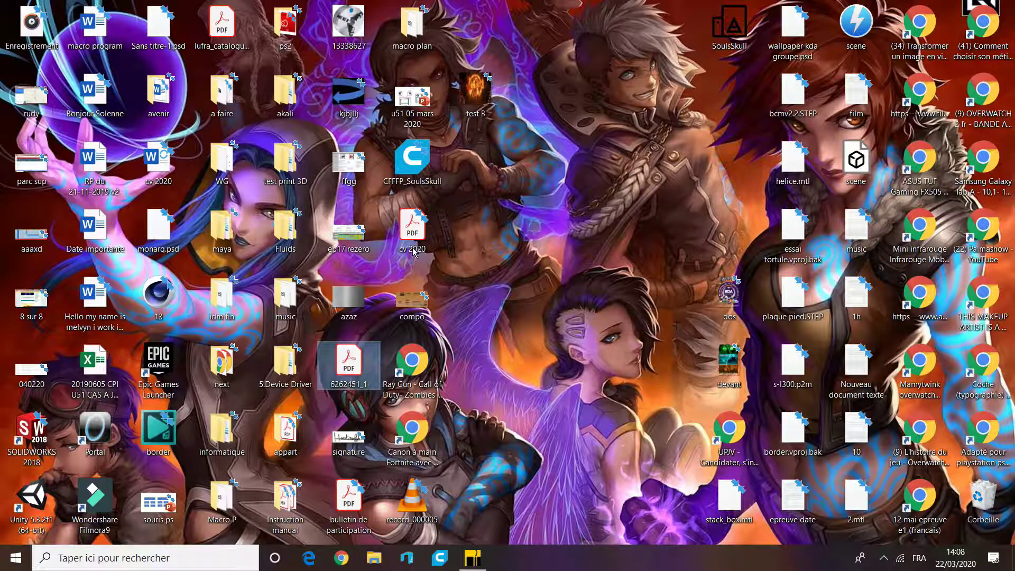
- Switch back to Super macro and replace the Execute command with three Pause commands of 00:00:01 each, duplicating the first one
{"action": "left_click", "coordinate": [473, 560]}
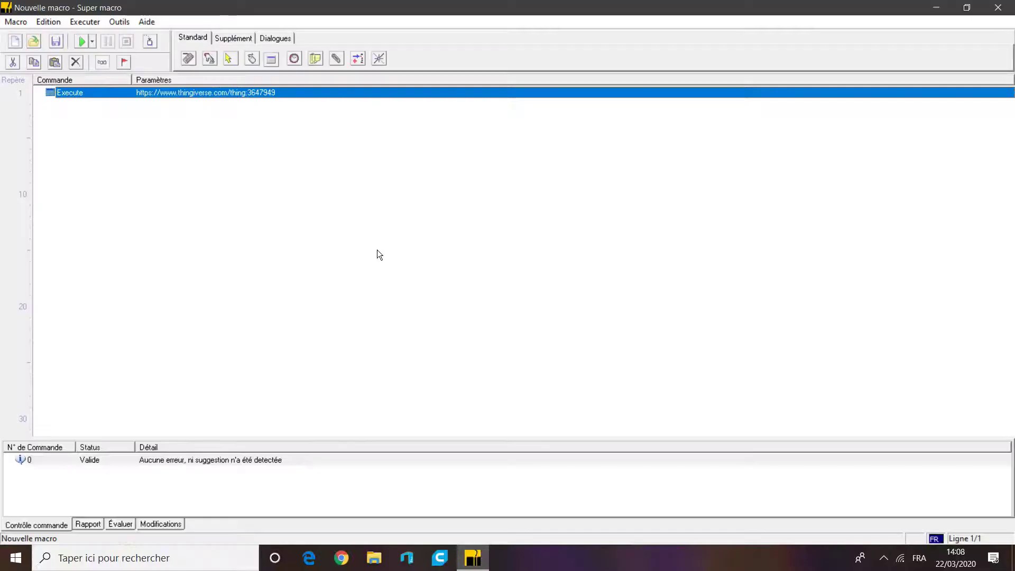
{"action": "key", "text": "Delete"}
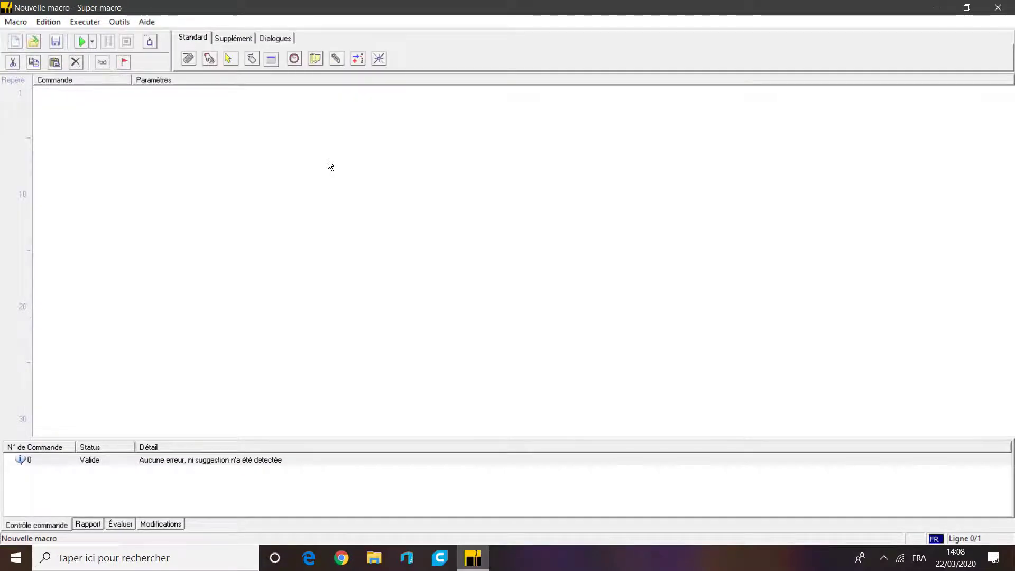
{"action": "left_click", "coordinate": [293, 60]}
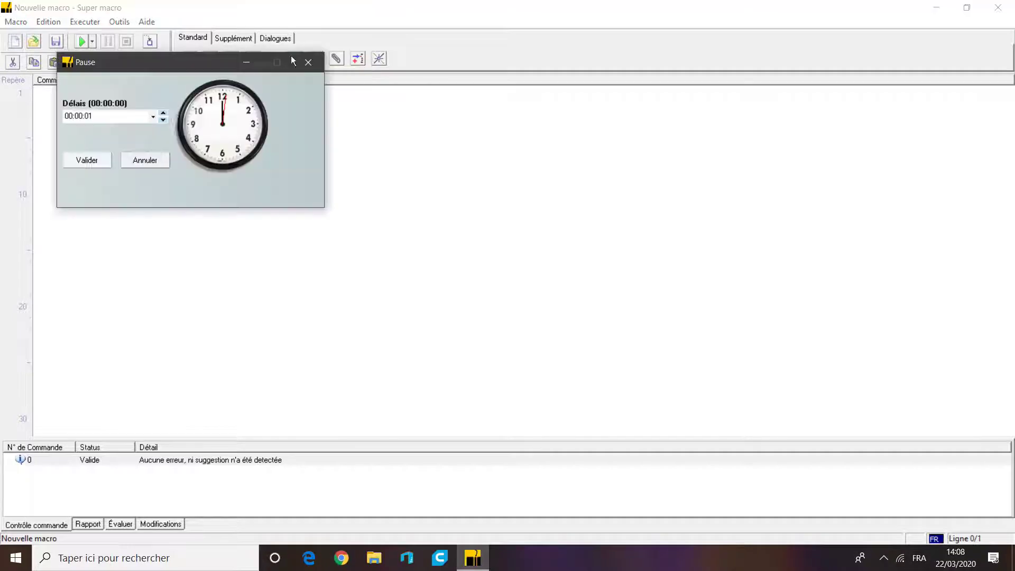
{"action": "left_click", "coordinate": [83, 163]}
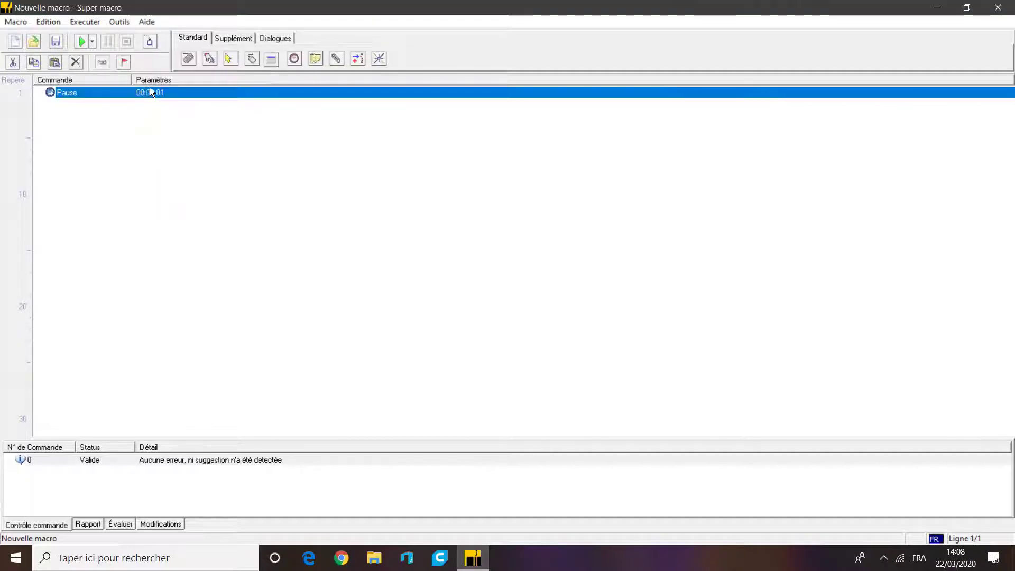
{"action": "key", "text": "ctrl+v"}
{"action": "key", "text": "ctrl+v"}
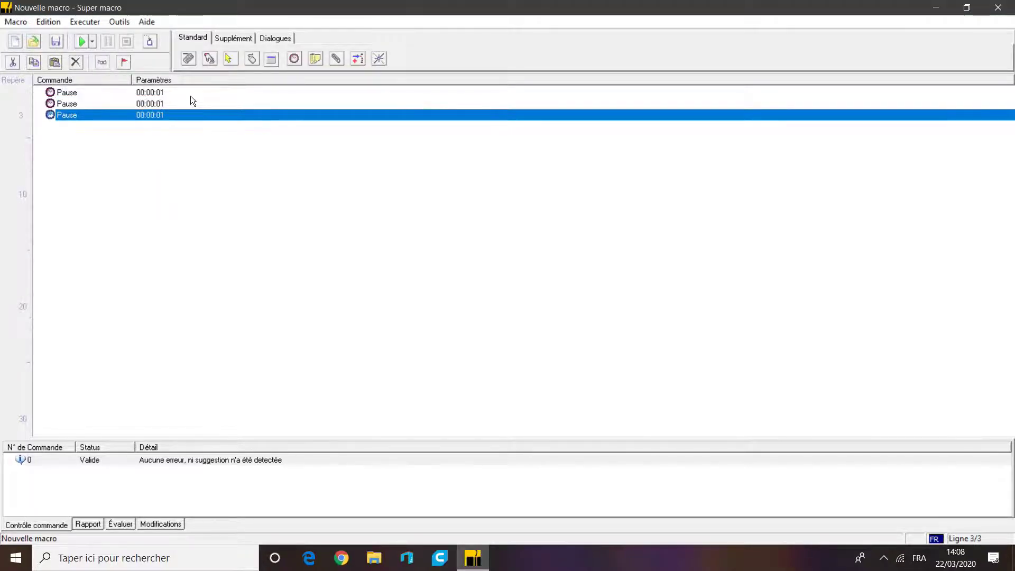
- Open the third Pause command and adjust its delay in seconds, then validate it
{"action": "left_click", "coordinate": [186, 124]}
{"action": "left_click", "coordinate": [189, 116]}
{"action": "double_click", "coordinate": [188, 113]}
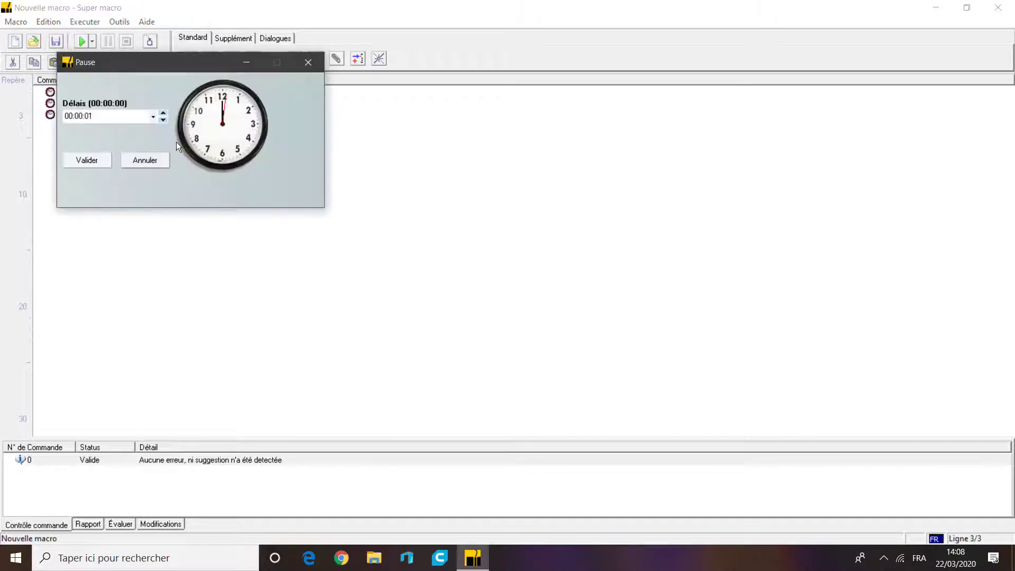
{"action": "left_click", "coordinate": [166, 116]}
{"action": "left_click", "coordinate": [166, 117]}
{"action": "left_click", "coordinate": [166, 117]}
{"action": "left_click", "coordinate": [162, 114]}
{"action": "left_click", "coordinate": [162, 113]}
{"action": "key", "text": "Return"}
- Delete all three Pause commands to empty the macro list
{"action": "key", "text": "Delete"}
{"action": "key", "text": "Delete"}
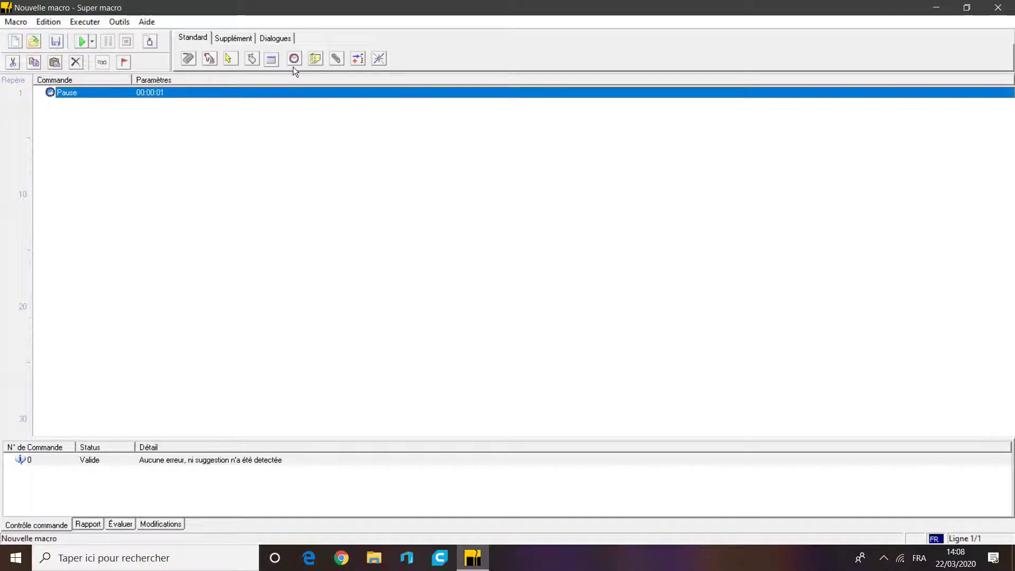
{"action": "key", "text": "Delete"}
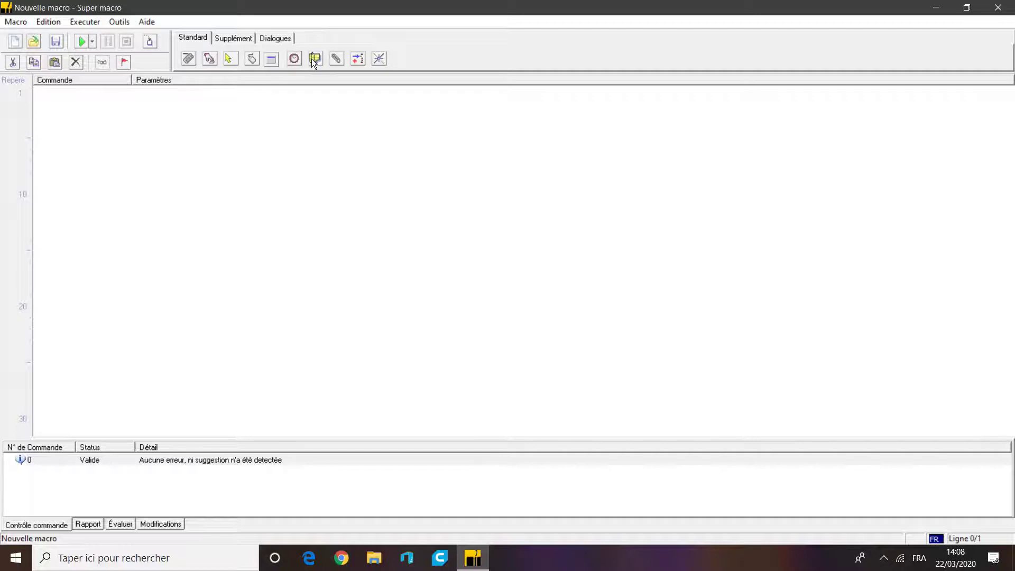
- Add a Label command named <debut> to the empty macro
{"action": "left_click", "coordinate": [315, 59]}
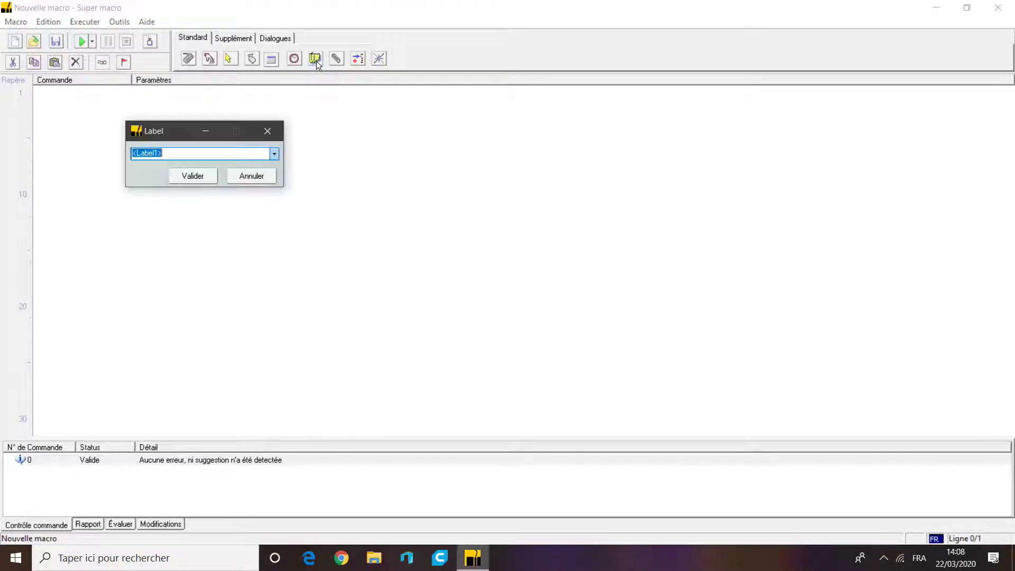
{"action": "key", "text": "End"}
{"action": "key", "text": "BackSpace"}
{"action": "key", "text": "BackSpace"}
{"action": "key", "text": "BackSpace"}
{"action": "key", "text": "BackSpace"}
{"action": "key", "text": "BackSpace"}
{"action": "key", "text": "BackSpace"}
{"action": "key", "text": "BackSpace"}
{"action": "type", "text": "debut>"}
{"action": "left_click", "coordinate": [192, 176]}
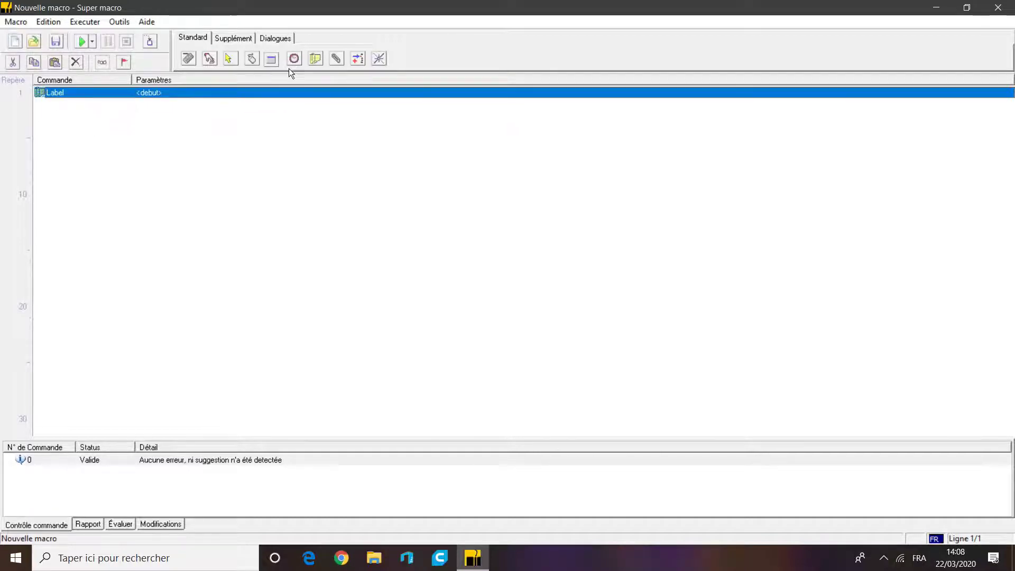
- Add a direct Move Mouse command below the label and capture its cursor position at 697;317
{"action": "left_click", "coordinate": [230, 57]}
{"action": "left_click", "coordinate": [312, 203]}
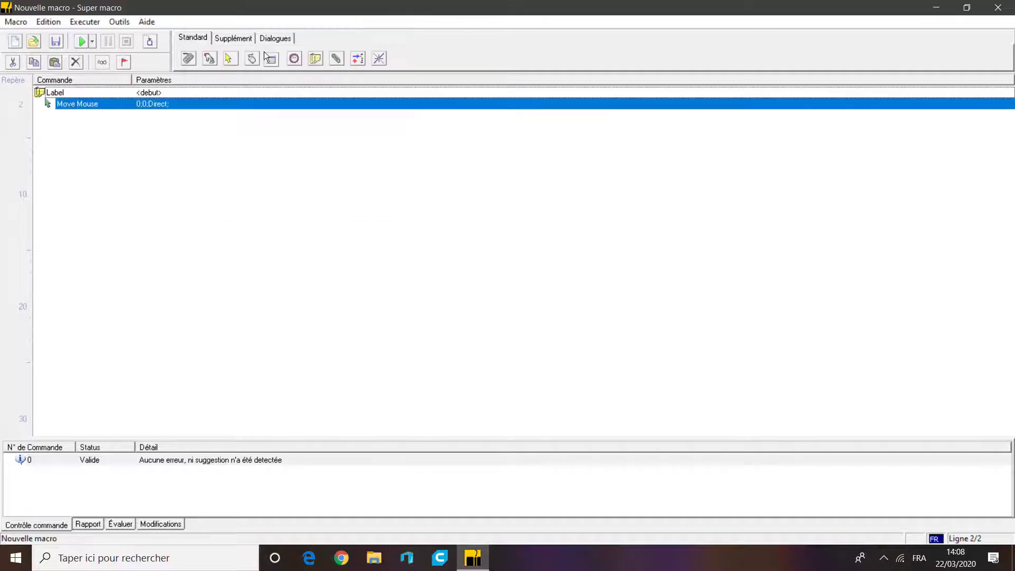
{"action": "double_click", "coordinate": [122, 104]}
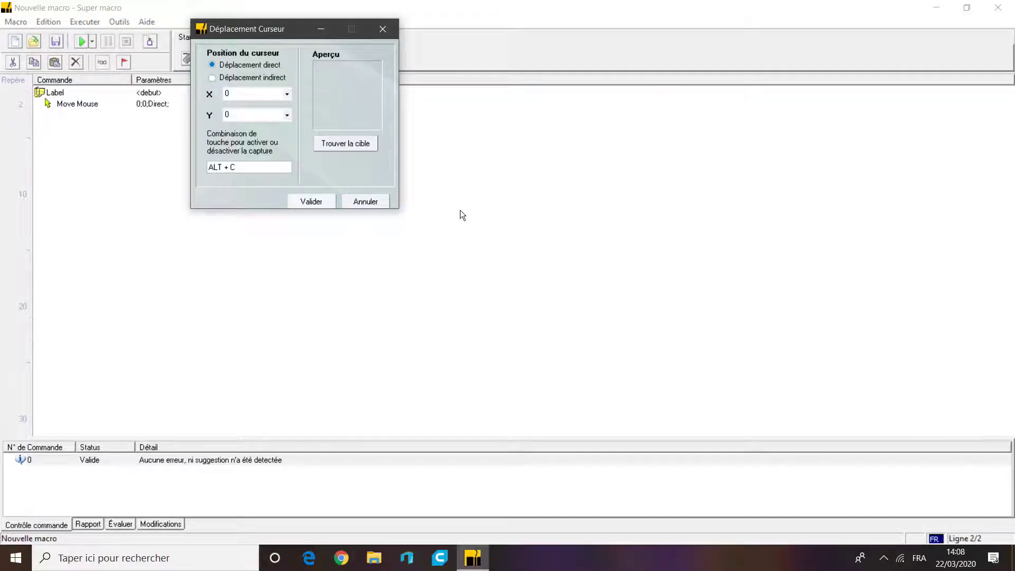
{"action": "key", "text": "alt+c"}
{"action": "left_click", "coordinate": [327, 204]}
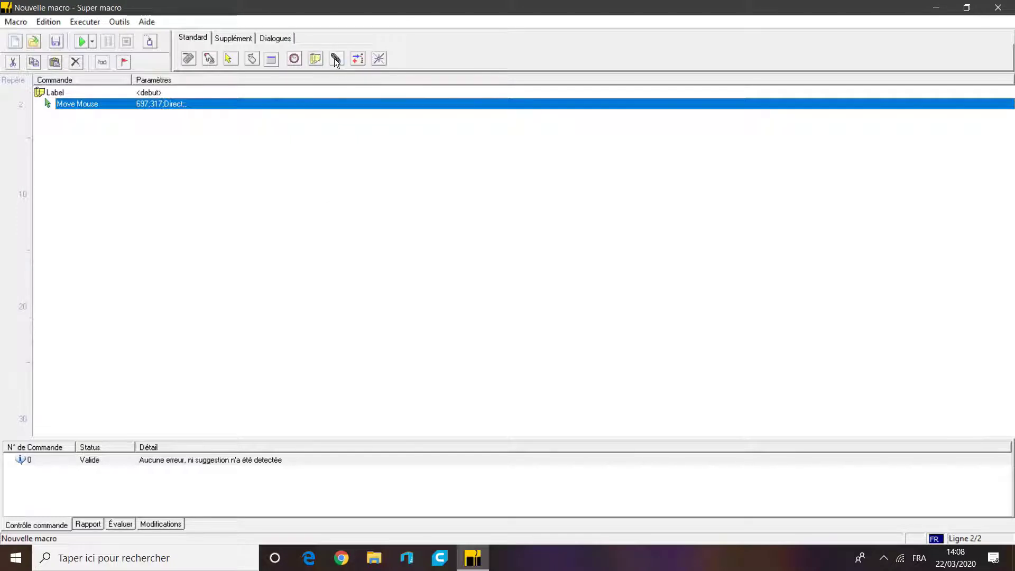
- Insert a Pause command of 00:00:05 and place it on the first line, above the label
{"action": "left_click", "coordinate": [173, 88]}
{"action": "left_click", "coordinate": [294, 59]}
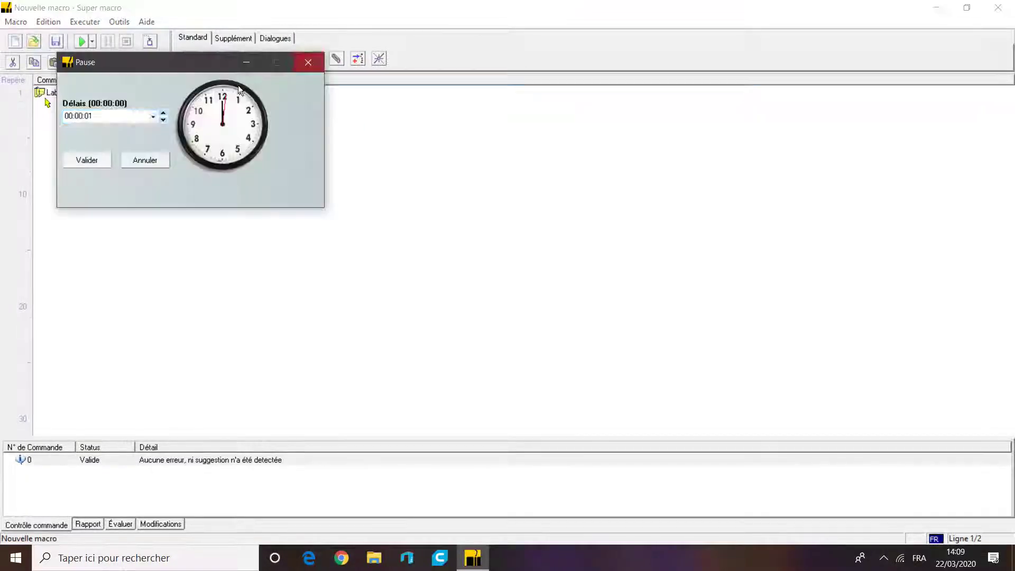
{"action": "left_click", "coordinate": [163, 111]}
{"action": "left_click", "coordinate": [164, 110]}
{"action": "left_click", "coordinate": [164, 111]}
{"action": "left_click", "coordinate": [164, 110]}
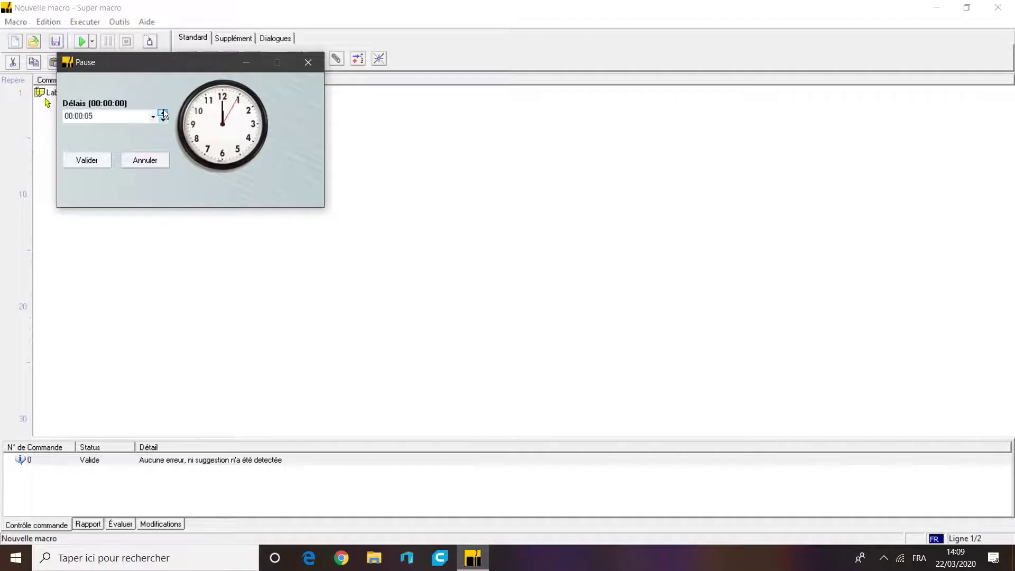
{"action": "left_click", "coordinate": [100, 160]}
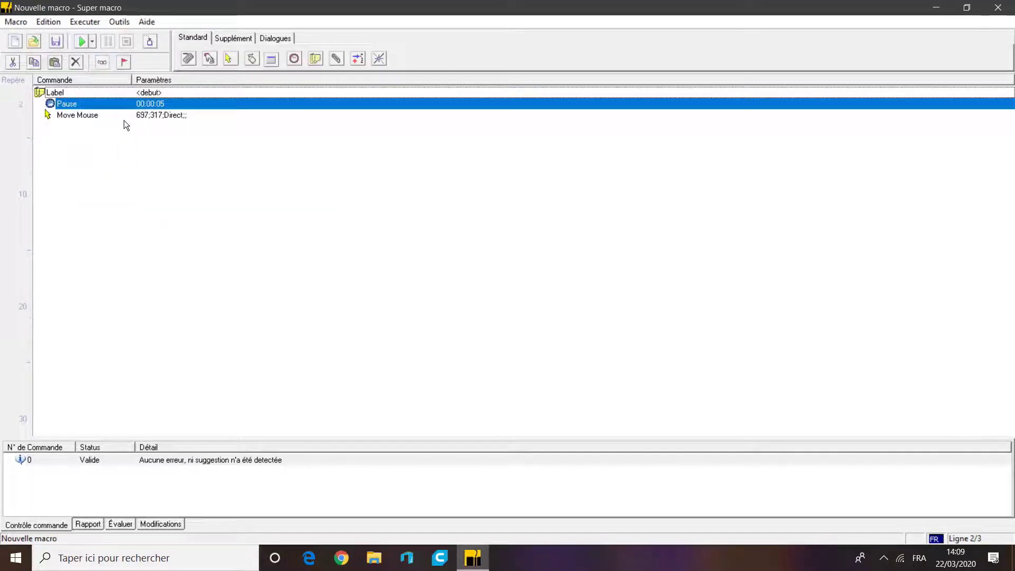
{"action": "key", "text": "ctrl+Up"}
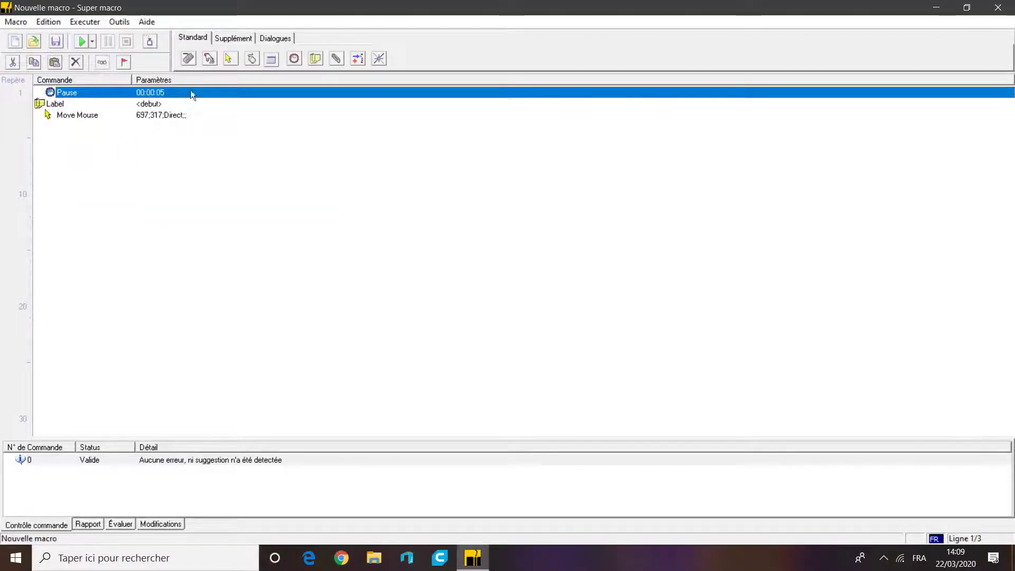
- Add a Goto command after the Move Mouse command, with <debut> as its target label
{"action": "left_click", "coordinate": [153, 116]}
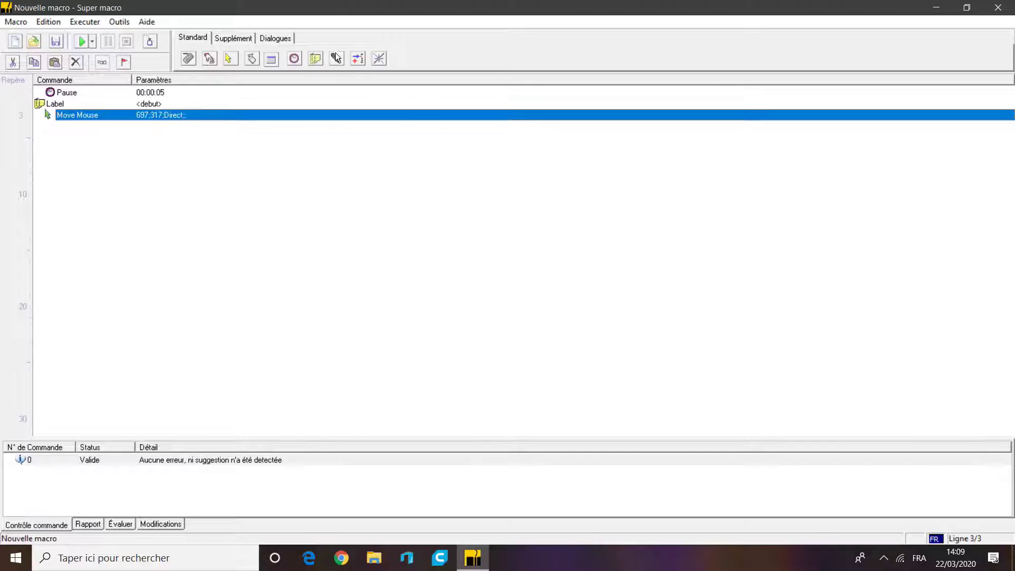
{"action": "left_click", "coordinate": [358, 58]}
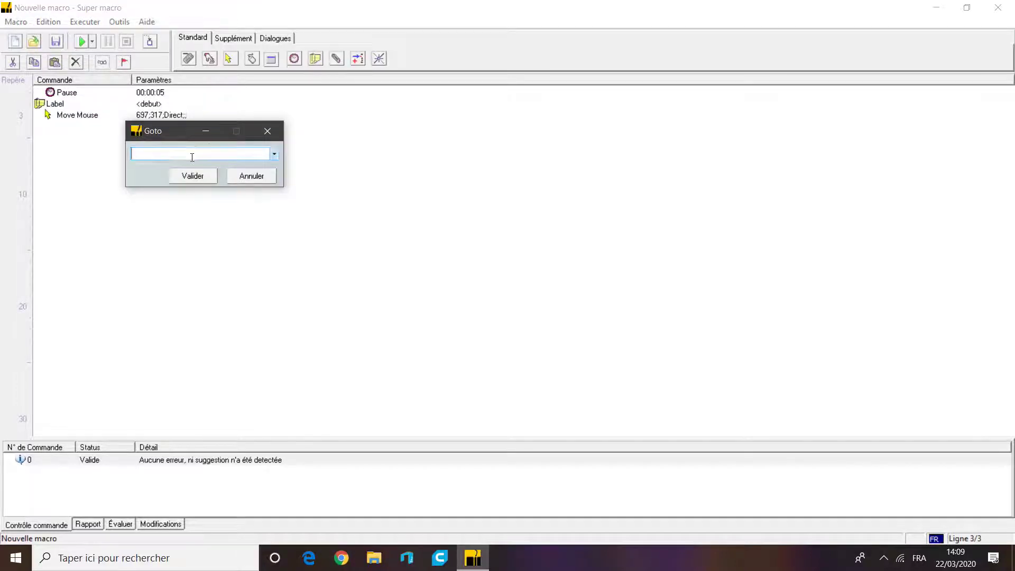
{"action": "type", "text": "d"}
{"action": "key", "text": "BackSpace"}
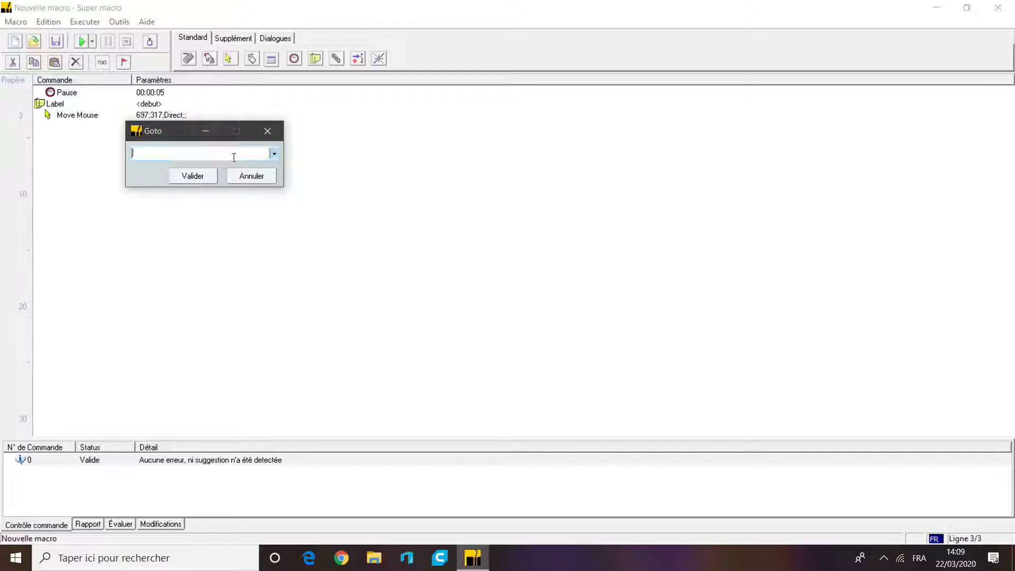
{"action": "key", "text": "Down"}
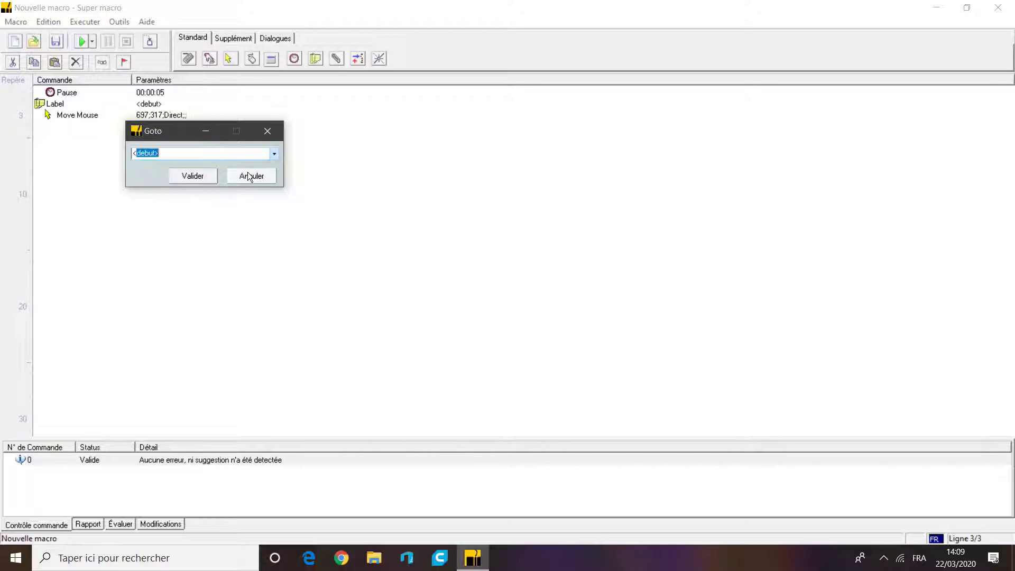
{"action": "key", "text": "End"}
{"action": "left_click", "coordinate": [188, 176]}
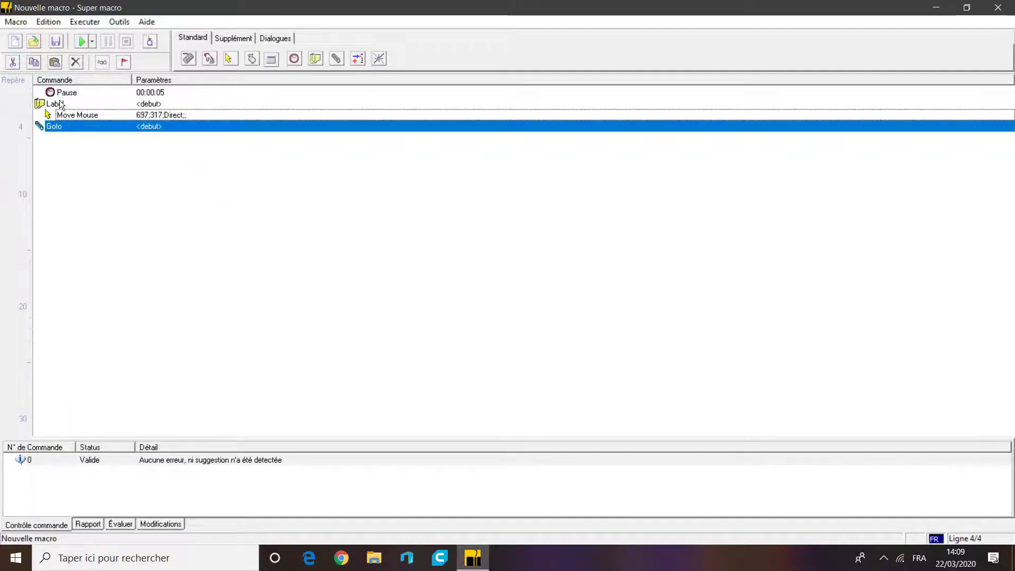
- Review the Label line and the target label set in the Goto command
{"action": "left_click", "coordinate": [254, 106]}
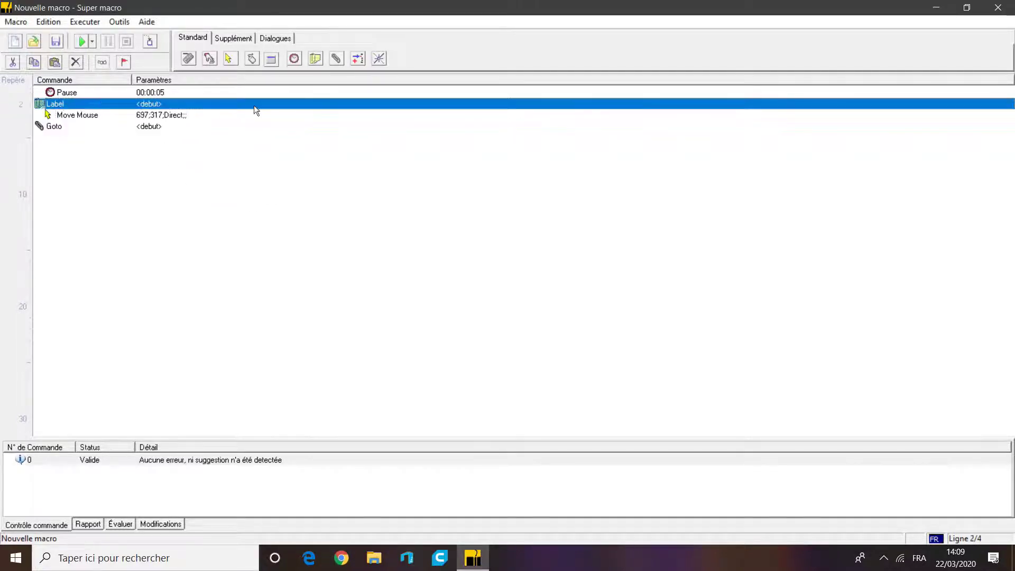
{"action": "left_click", "coordinate": [128, 133]}
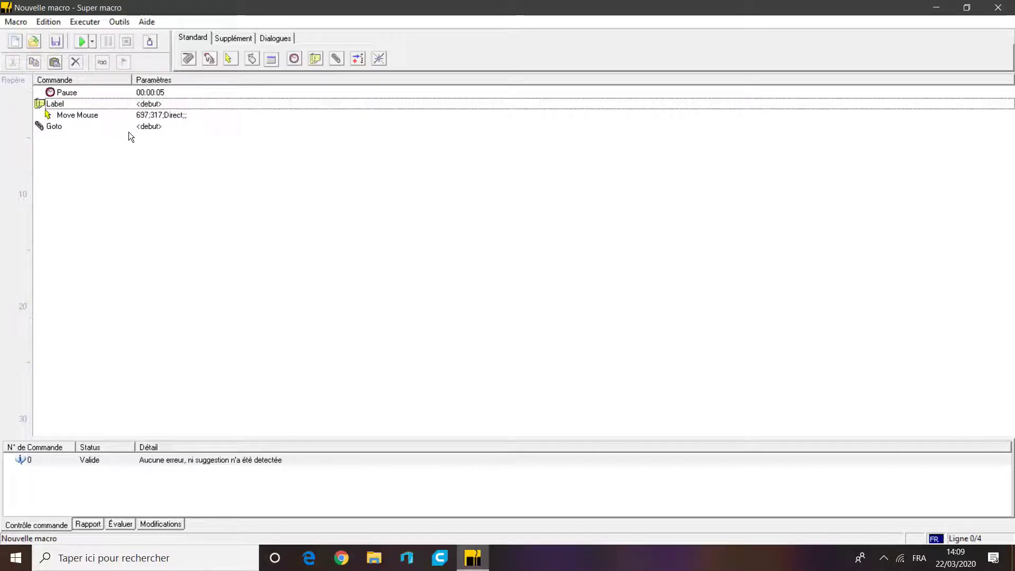
{"action": "left_click", "coordinate": [93, 104]}
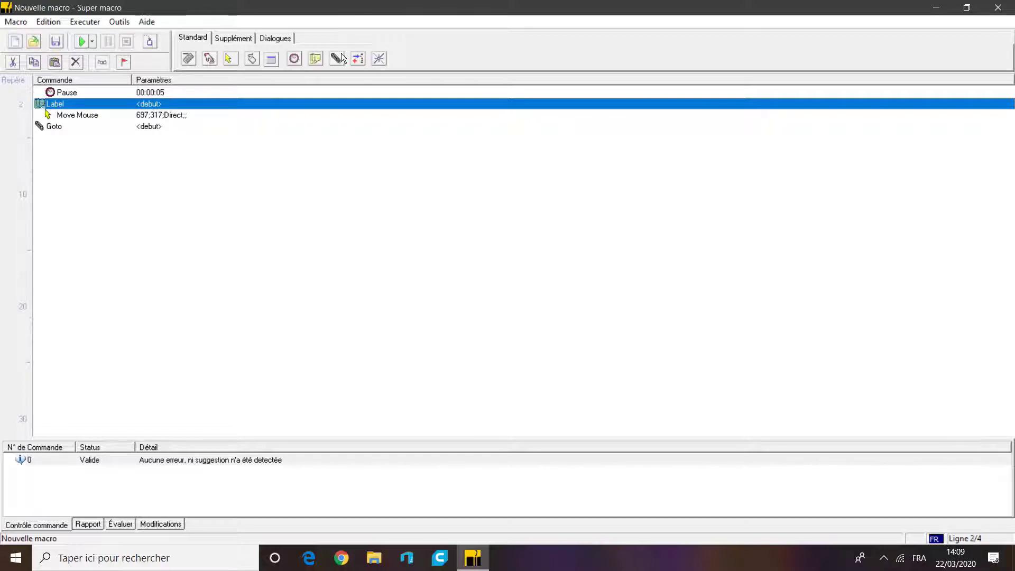
{"action": "double_click", "coordinate": [158, 127]}
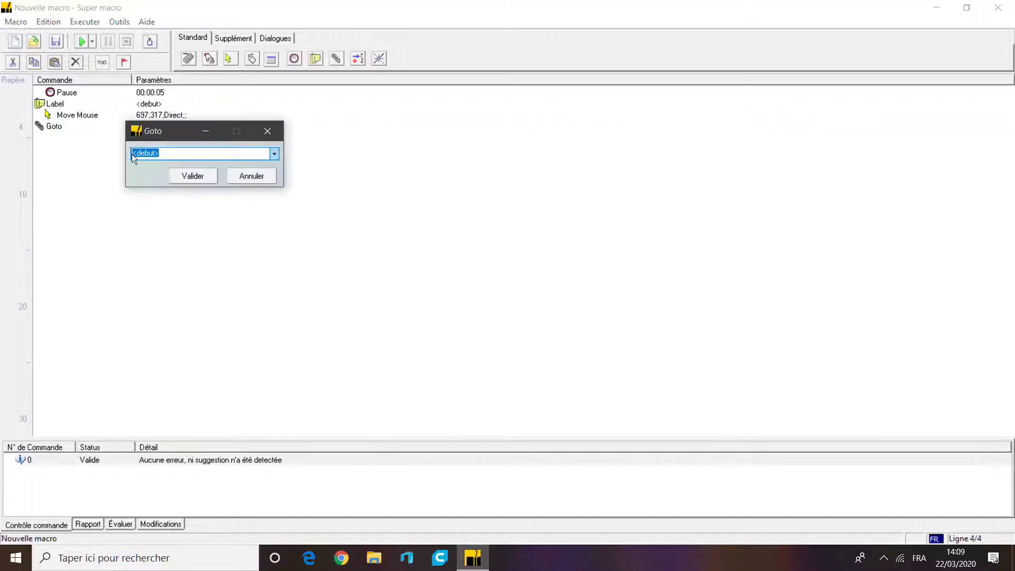
{"action": "left_click", "coordinate": [186, 176]}
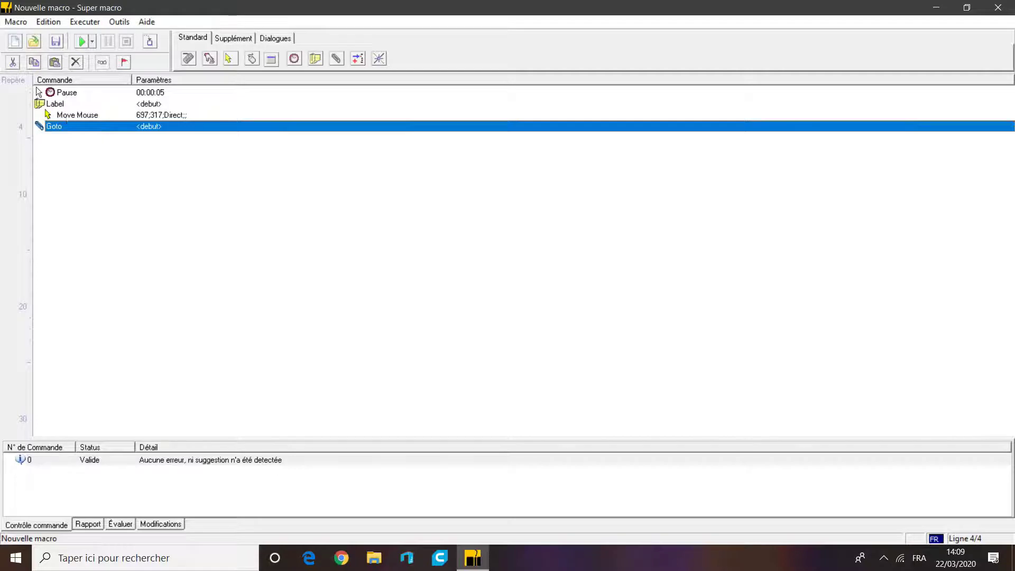
- Move the Pause command inside the loop, just below the label, and run the macro for several cycles before stopping it
{"action": "left_click", "coordinate": [92, 92]}
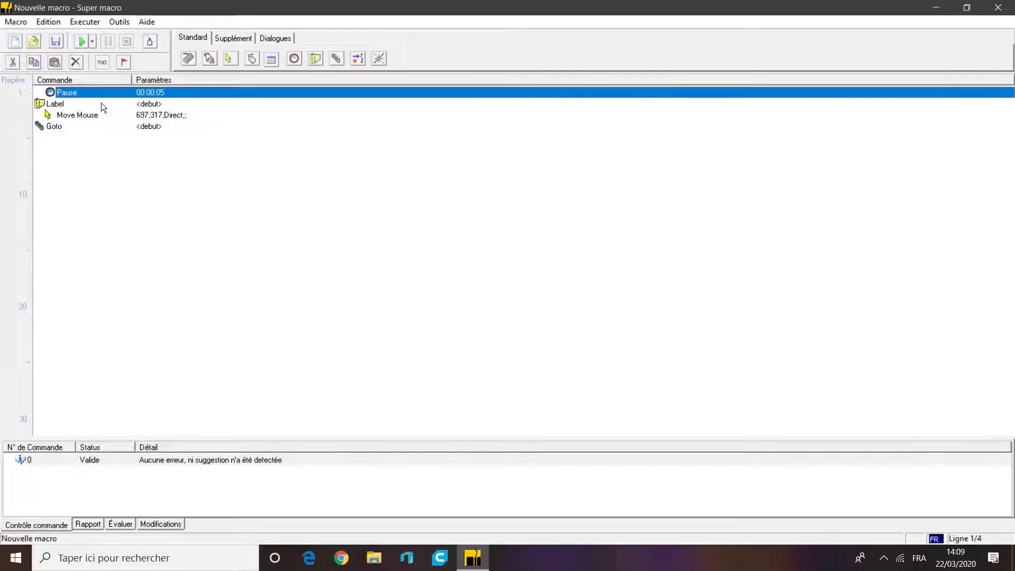
{"action": "left_click_drag", "start_coordinate": [102, 104], "coordinate": [102, 104]}
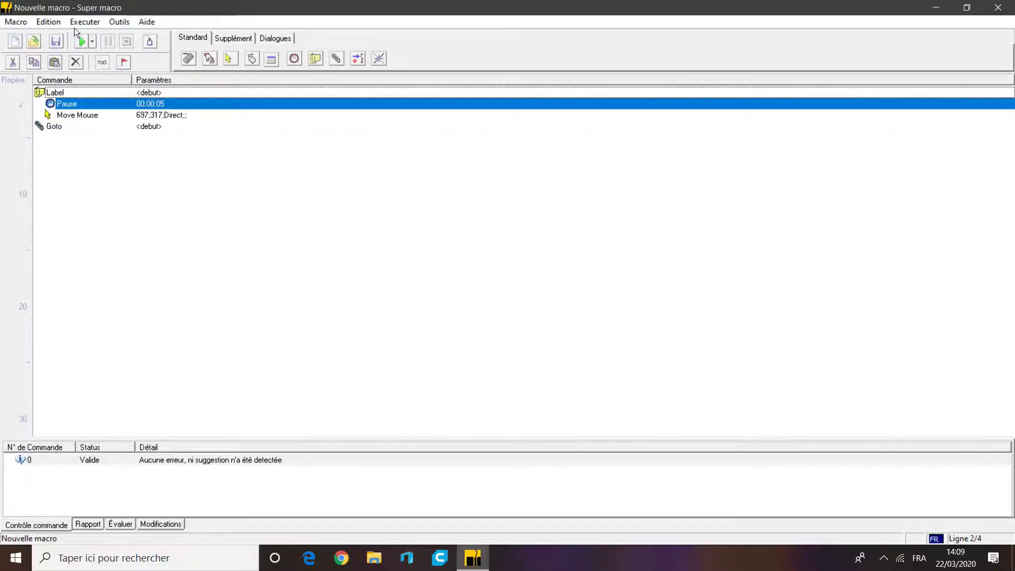
{"action": "left_click", "coordinate": [81, 41]}
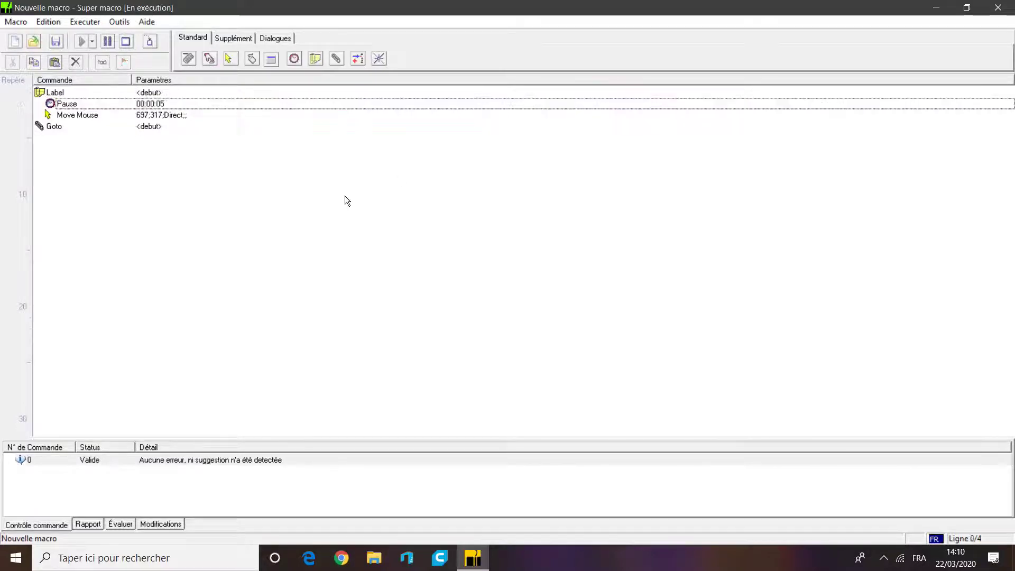
{"action": "left_click", "coordinate": [126, 42]}
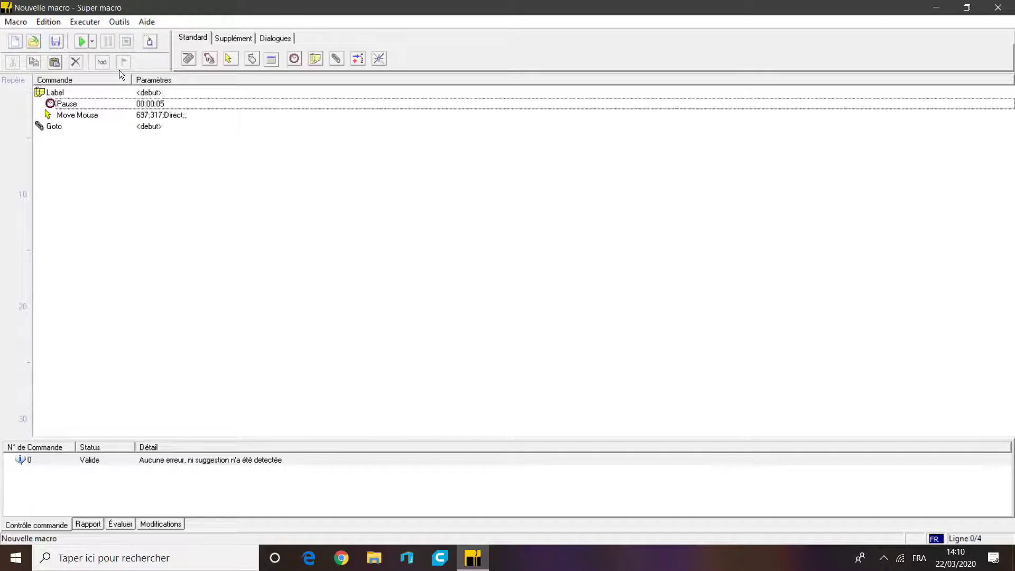
- Delete the Goto, Move Mouse, Pause and Label commands to empty the macro list
{"action": "left_click", "coordinate": [104, 96]}
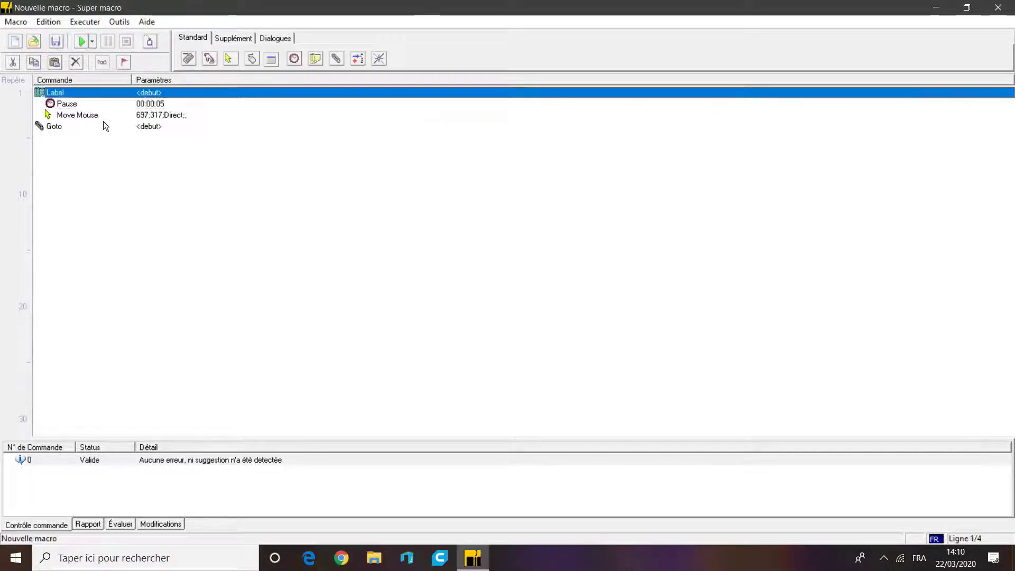
{"action": "left_click", "coordinate": [153, 127]}
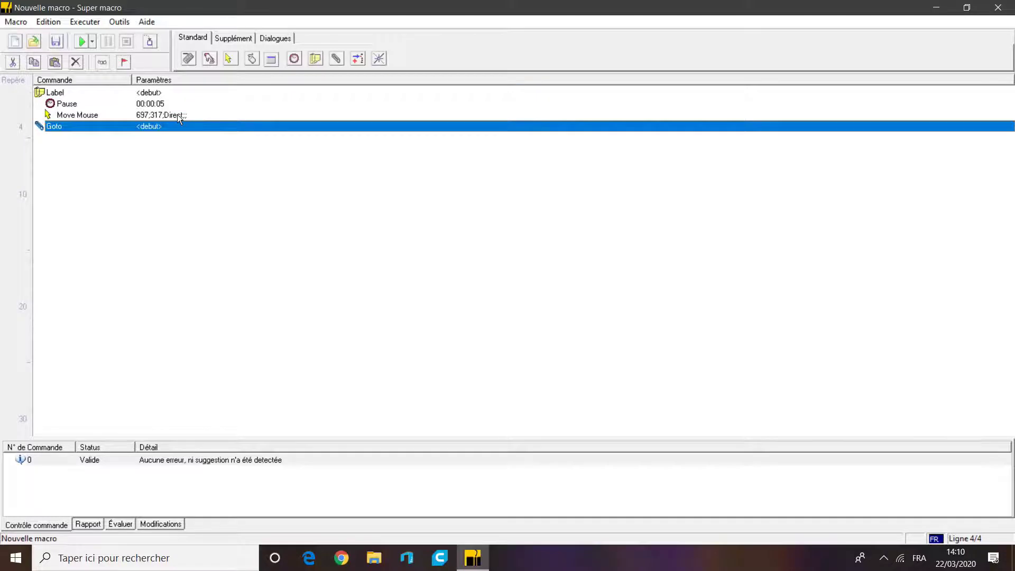
{"action": "key", "text": "Delete"}
{"action": "key", "text": "Delete"}
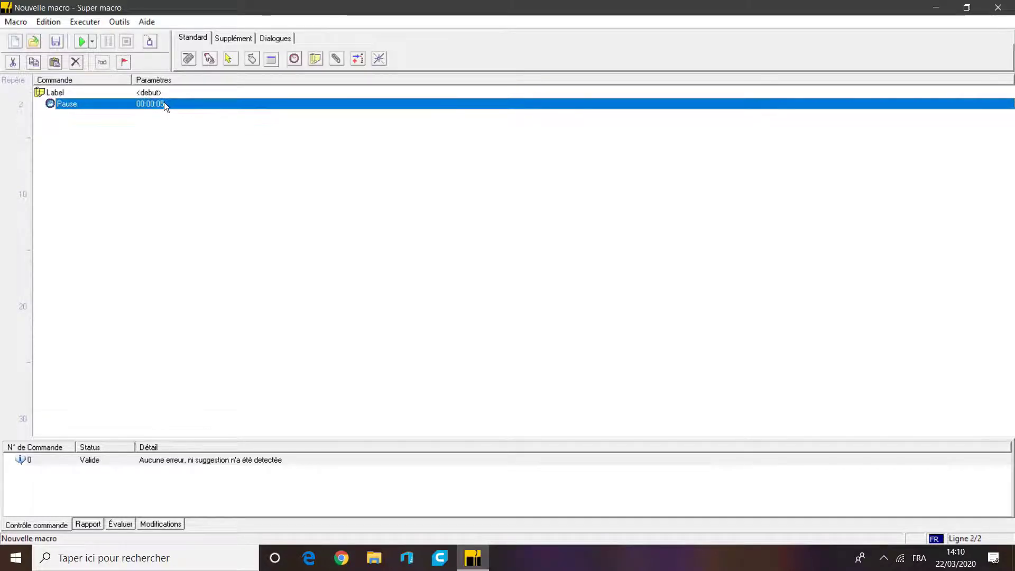
{"action": "key", "text": "Delete"}
{"action": "key", "text": "Delete"}
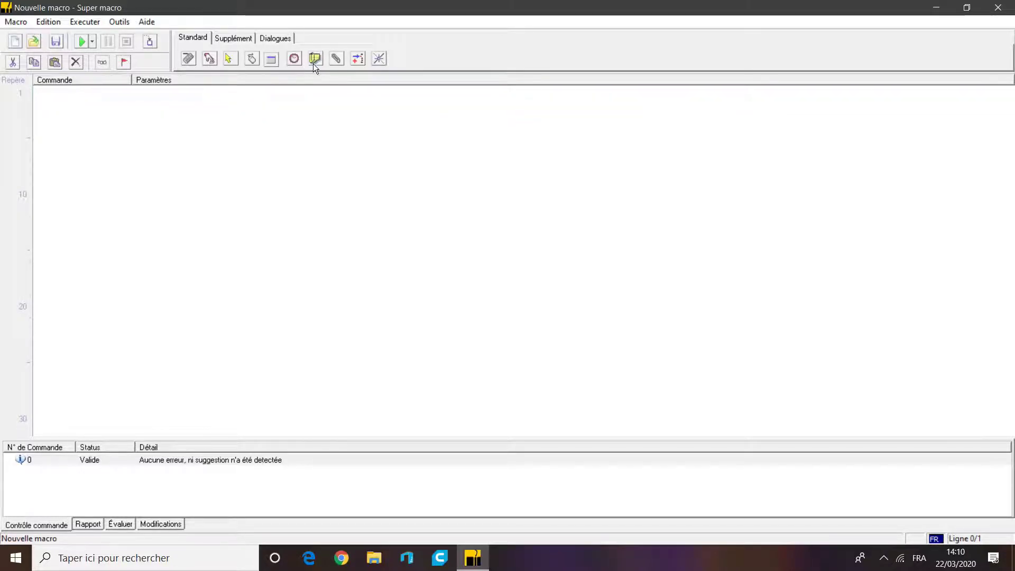
- Add a Procedure command that declares a procedure named debut
{"action": "left_click", "coordinate": [356, 62]}
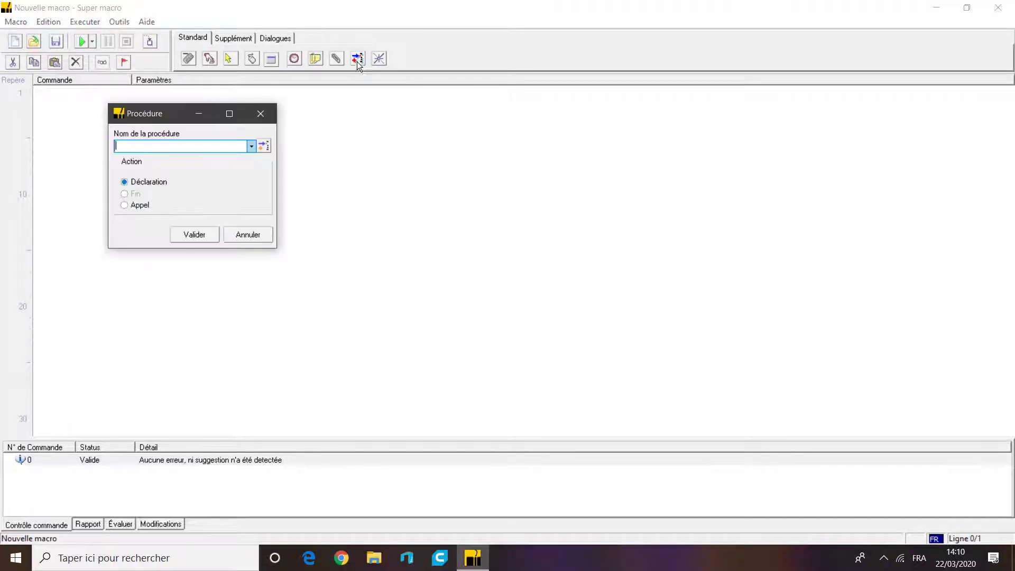
{"action": "left_click", "coordinate": [130, 206]}
{"action": "left_click", "coordinate": [130, 182]}
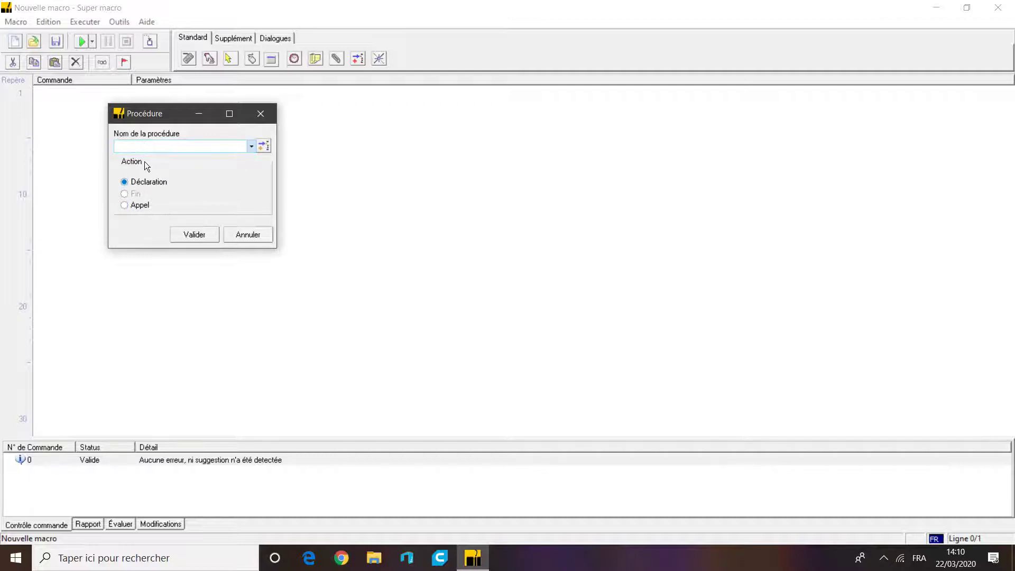
{"action": "type", "text": "debut"}
{"action": "left_click", "coordinate": [195, 234]}
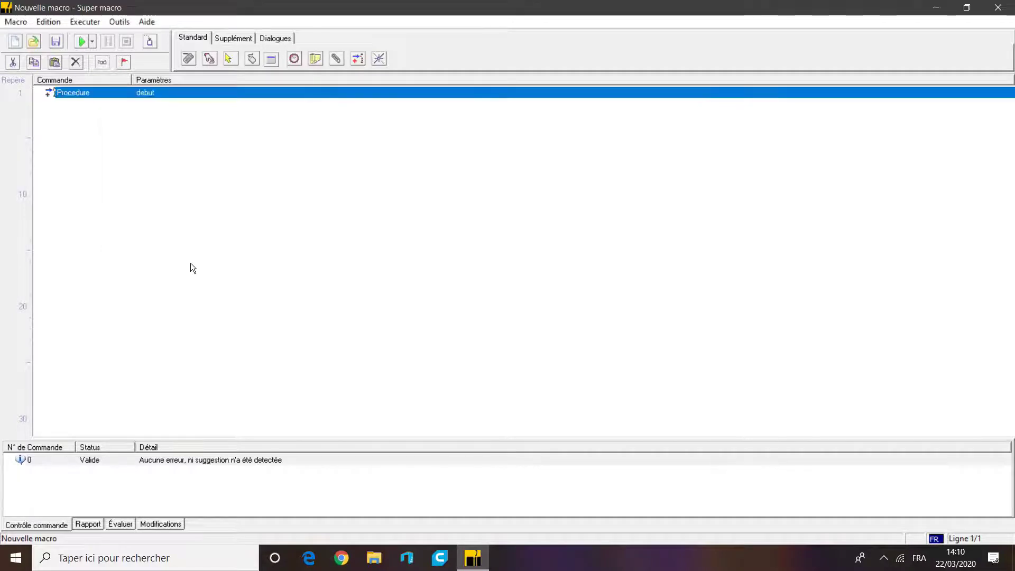
- Add a Pause command with a delay of 00:00:03 inside the debut procedure
{"action": "left_click", "coordinate": [294, 59]}
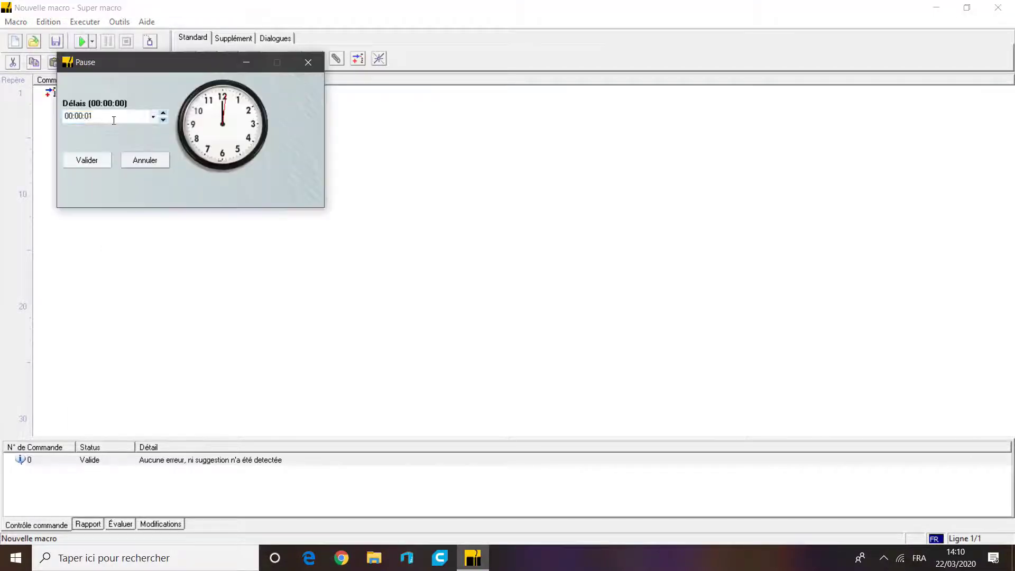
{"action": "left_click", "coordinate": [164, 113]}
{"action": "left_click", "coordinate": [163, 113]}
{"action": "left_click", "coordinate": [86, 160]}
- Add two direct Move Mouse commands below the pause, capturing the cursor positions 332,348 and 1107,354
{"action": "left_click", "coordinate": [228, 58]}
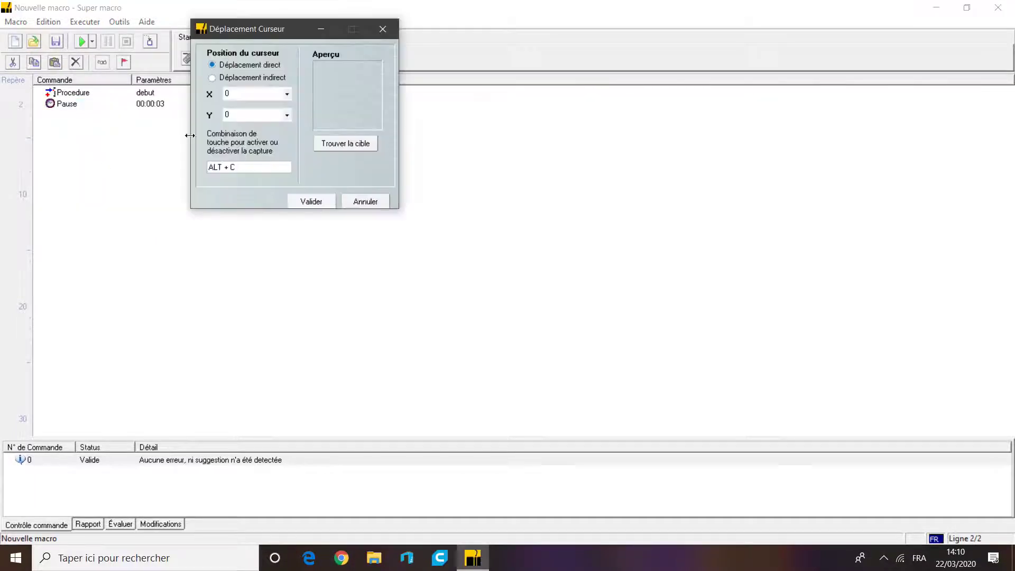
{"action": "key", "text": "alt+c"}
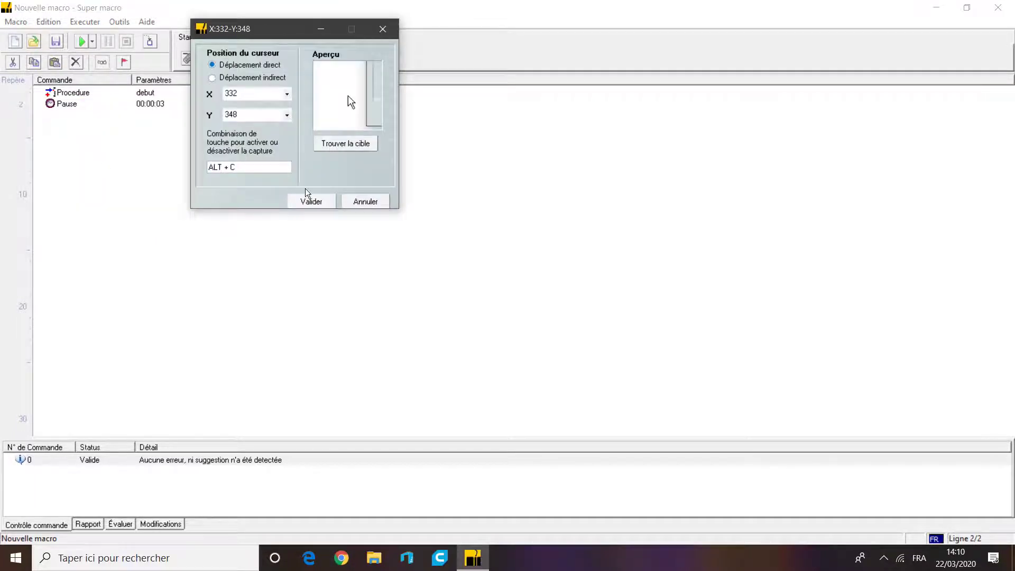
{"action": "left_click", "coordinate": [306, 201]}
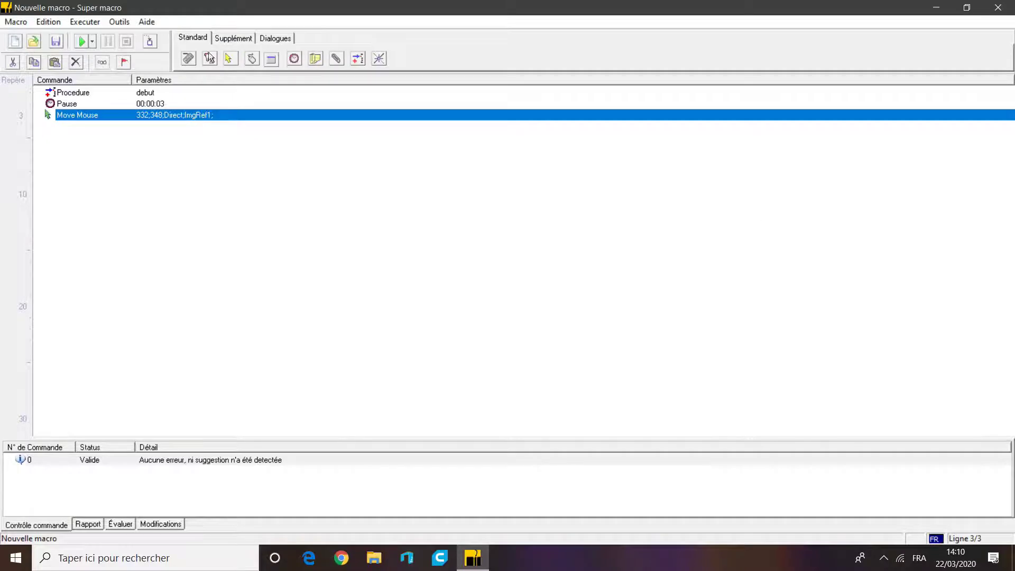
{"action": "left_click", "coordinate": [229, 58]}
{"action": "left_click", "coordinate": [339, 142]}
{"action": "key", "text": "alt+c"}
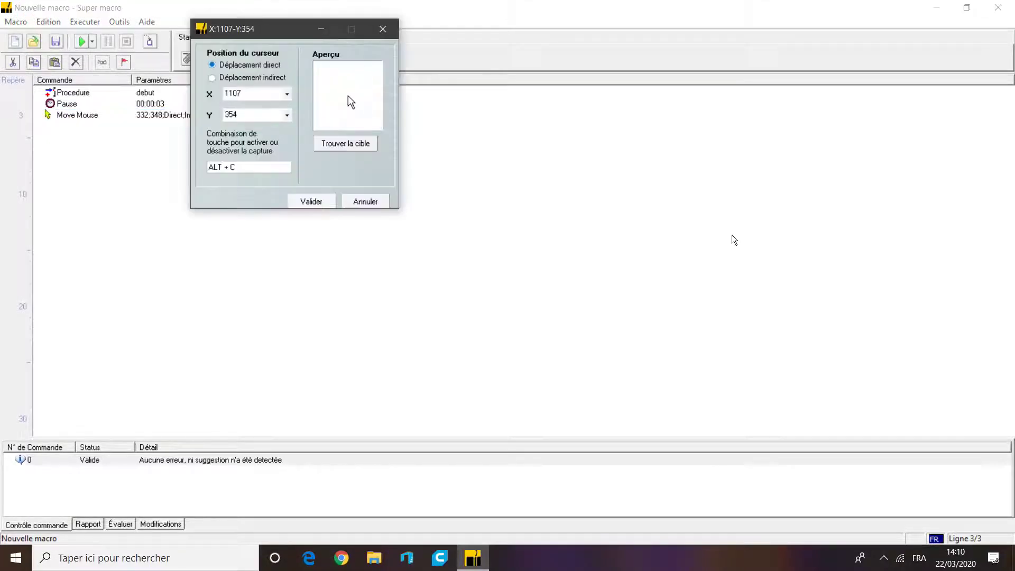
{"action": "left_click", "coordinate": [316, 197]}
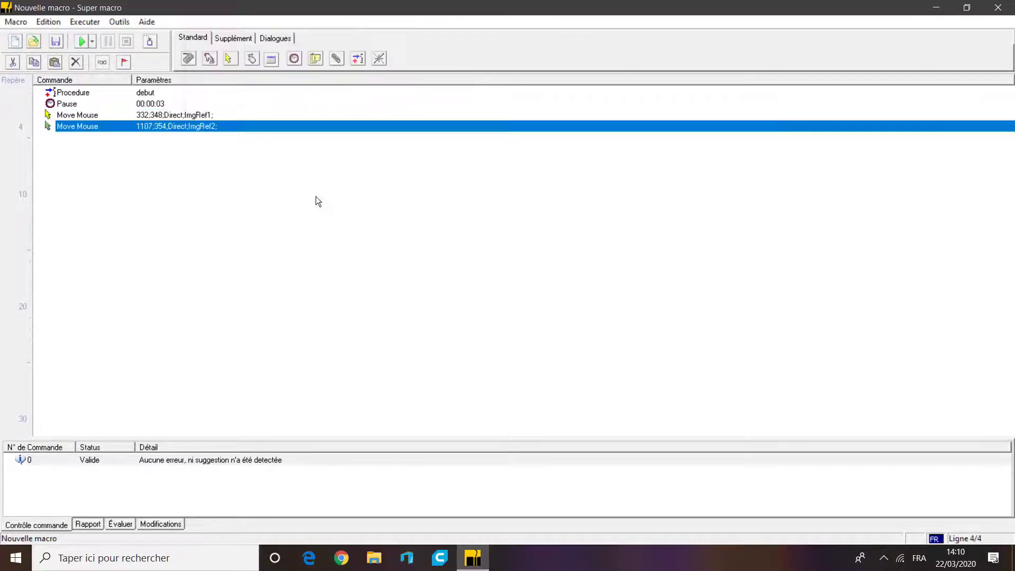
- Insert a Pause of 00:00:01 after each of the two Move Mouse commands
{"action": "left_click", "coordinate": [242, 115]}
{"action": "left_click", "coordinate": [294, 59]}
{"action": "left_click", "coordinate": [79, 164]}
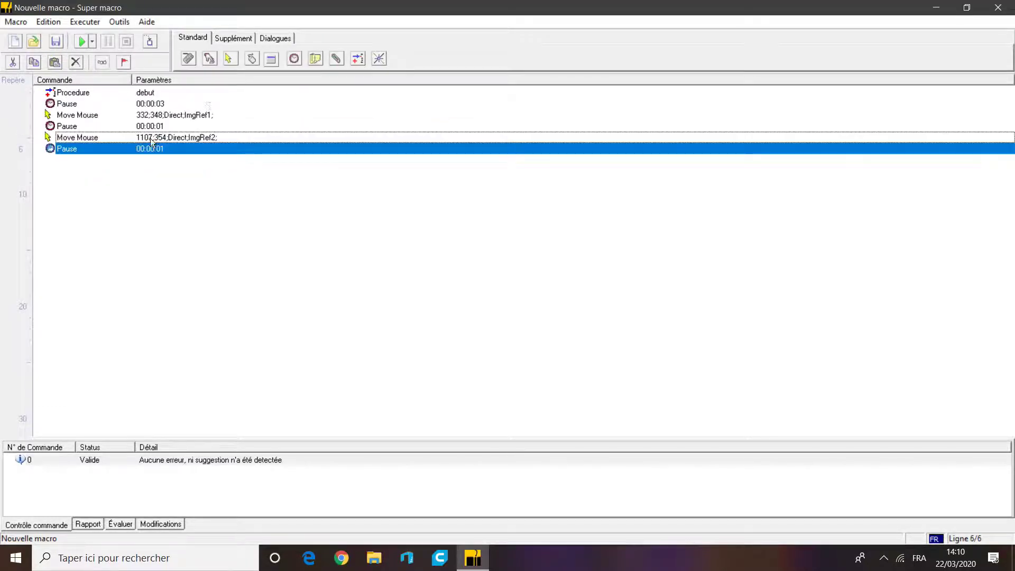
- Add a third direct Move Mouse command after the last pause, capturing the cursor position 659,553
{"action": "left_click", "coordinate": [228, 58]}
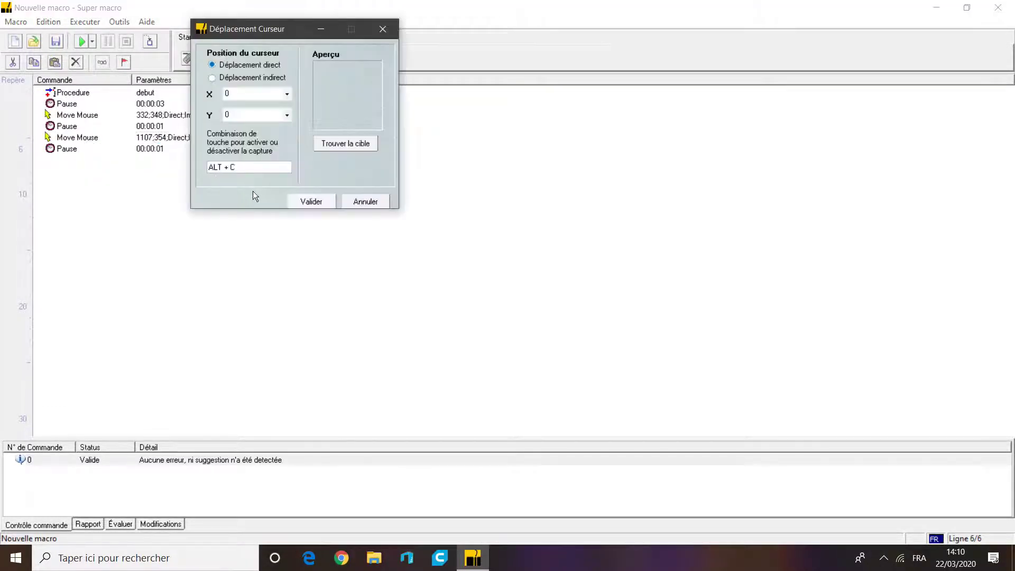
{"action": "key", "text": "alt+c"}
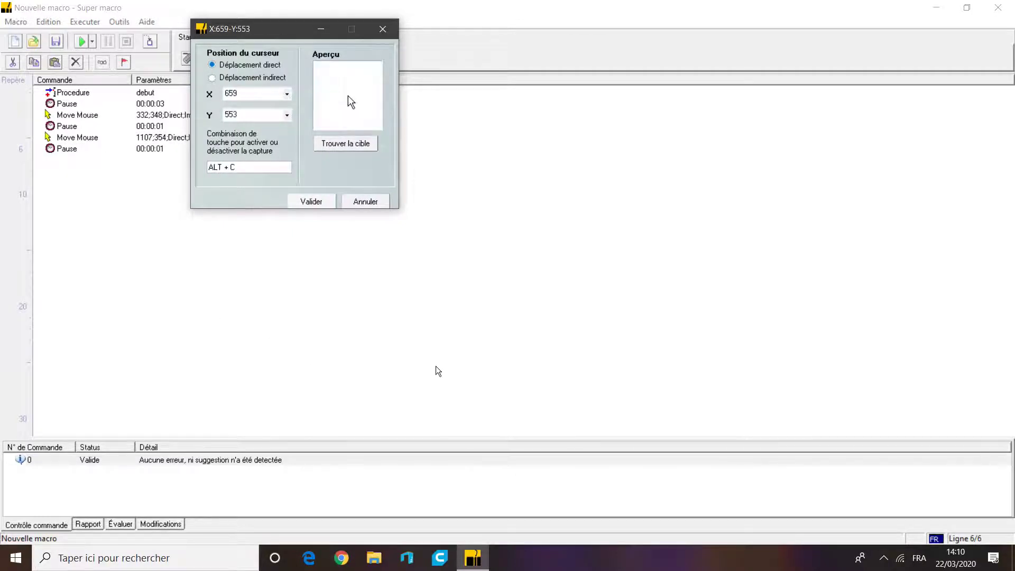
{"action": "left_click", "coordinate": [322, 205]}
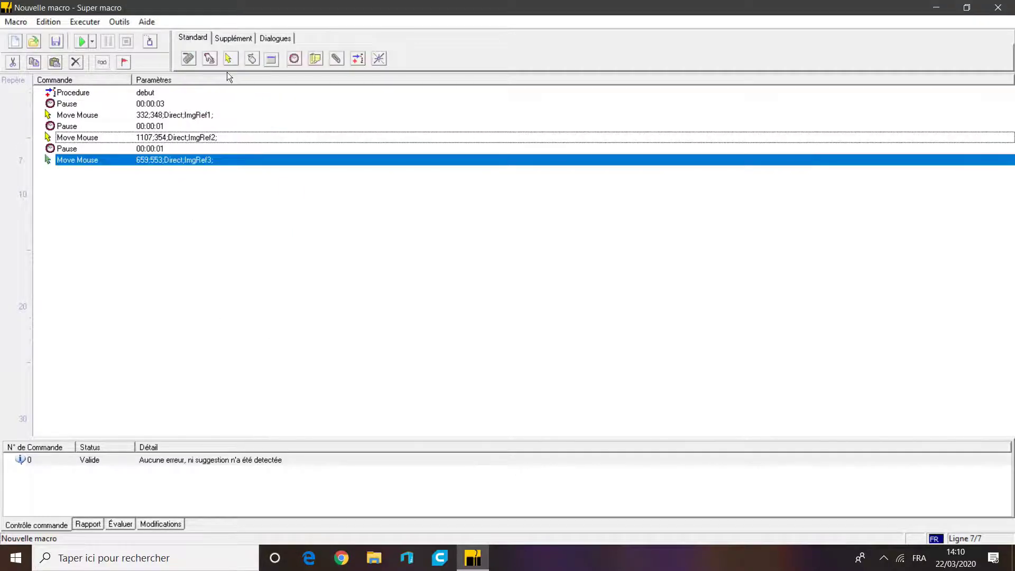
- Close the debut procedure with a Procedure command set to the Fin action
{"action": "left_click", "coordinate": [354, 57]}
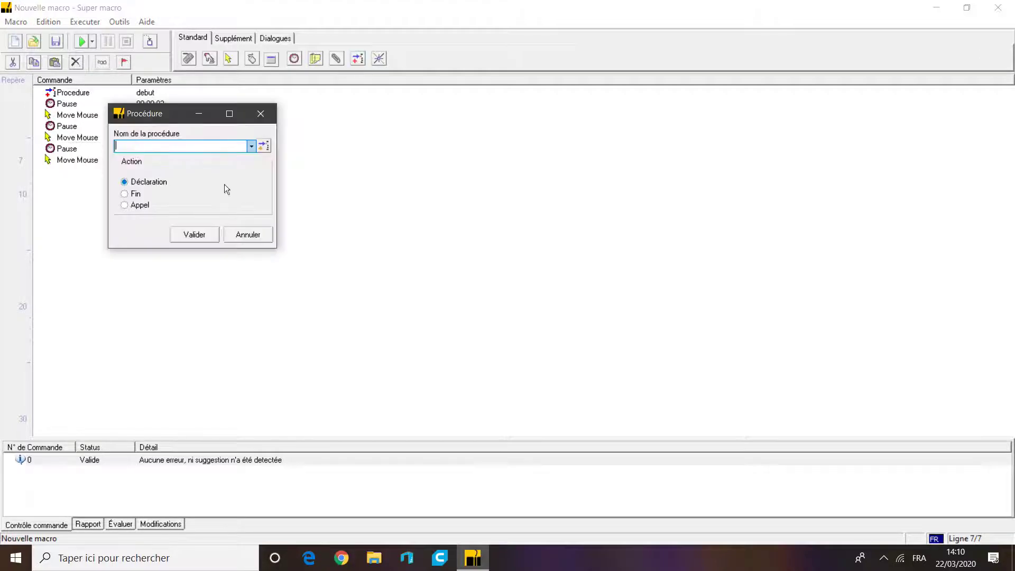
{"action": "left_click", "coordinate": [137, 195]}
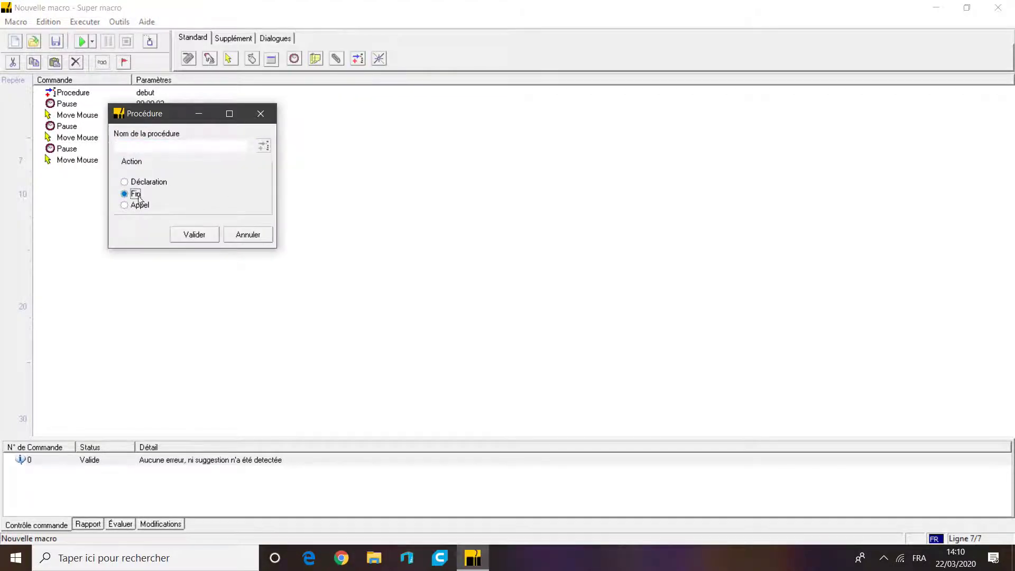
{"action": "left_click", "coordinate": [194, 235]}
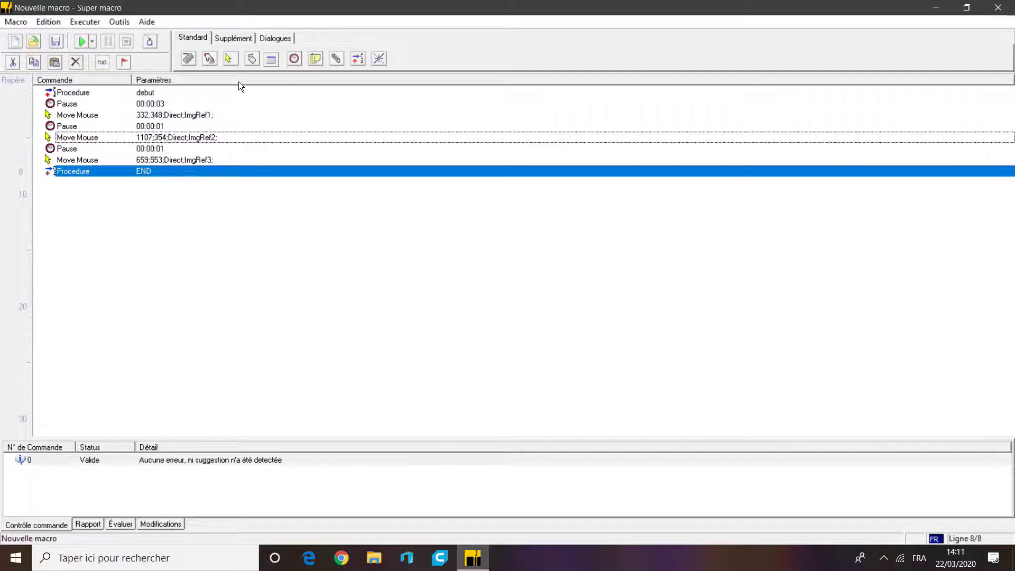
- Add a Procedure command with the Appel action below the END line to call debut
{"action": "left_click", "coordinate": [357, 58]}
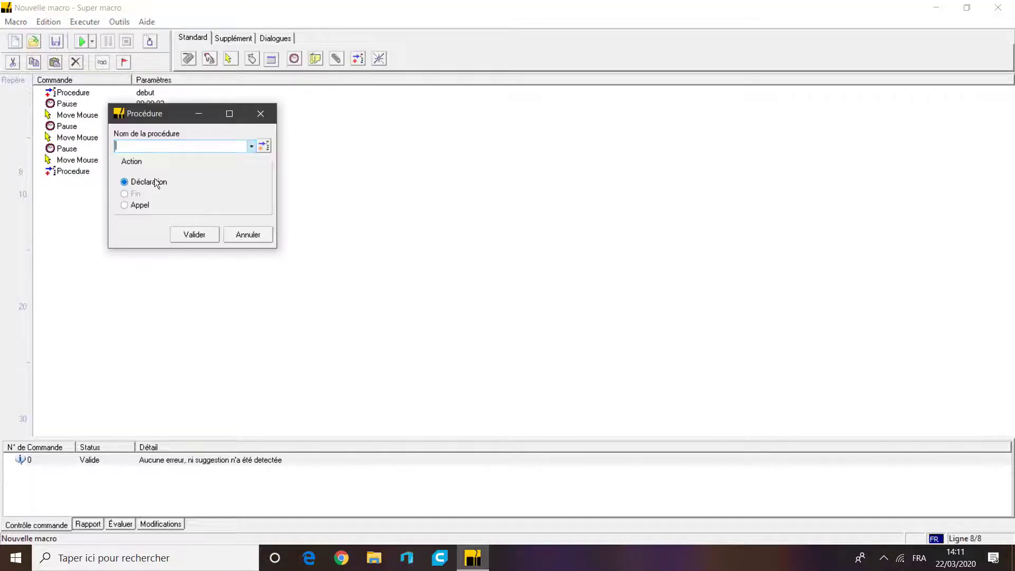
{"action": "left_click", "coordinate": [125, 205]}
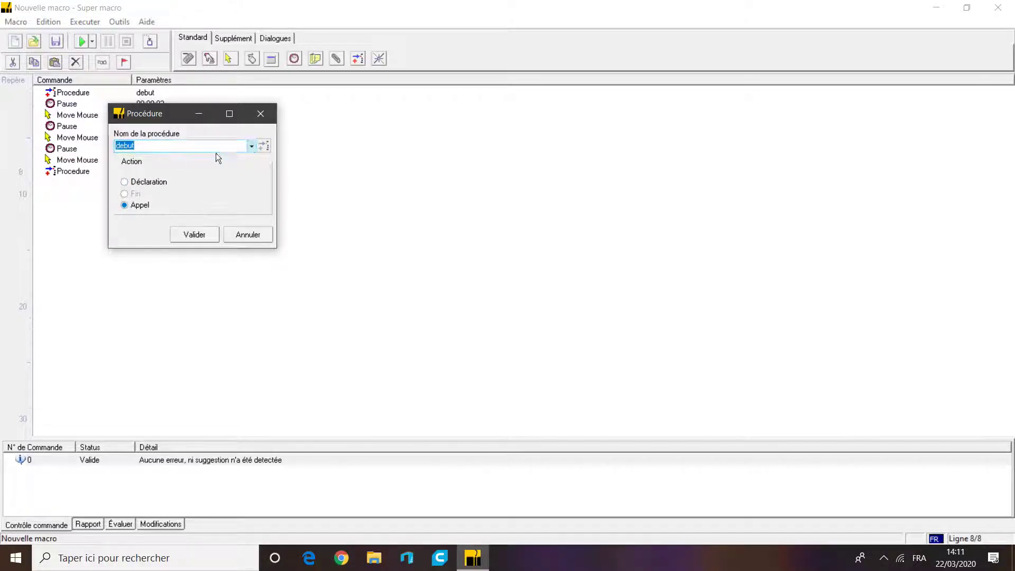
{"action": "left_click", "coordinate": [250, 146]}
{"action": "left_click", "coordinate": [251, 146]}
{"action": "left_click", "coordinate": [194, 234]}
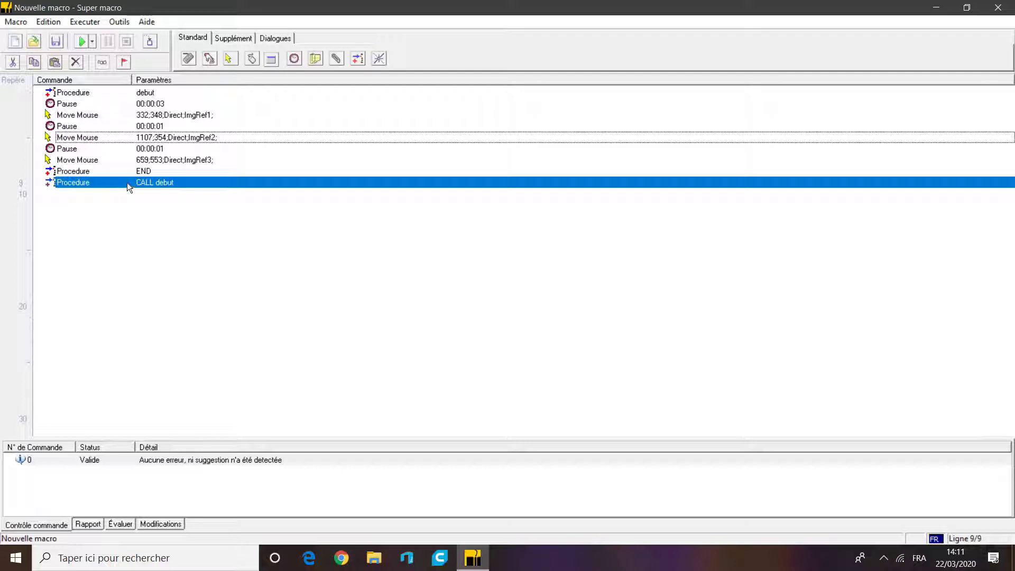
- Duplicate the CALL debut command directly below the original so the procedure is called twice
{"action": "left_click", "coordinate": [123, 88]}
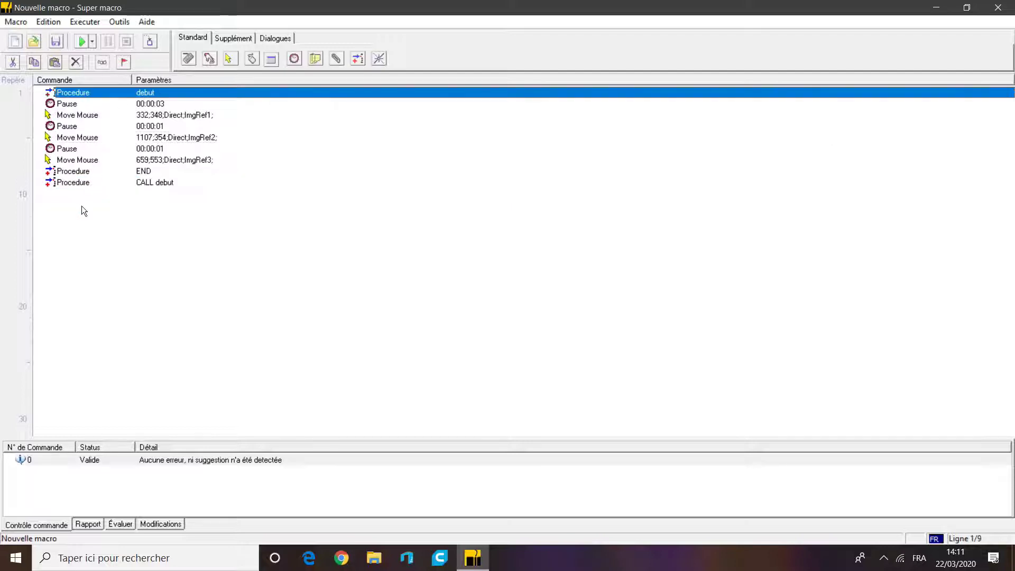
{"action": "left_click", "coordinate": [189, 179]}
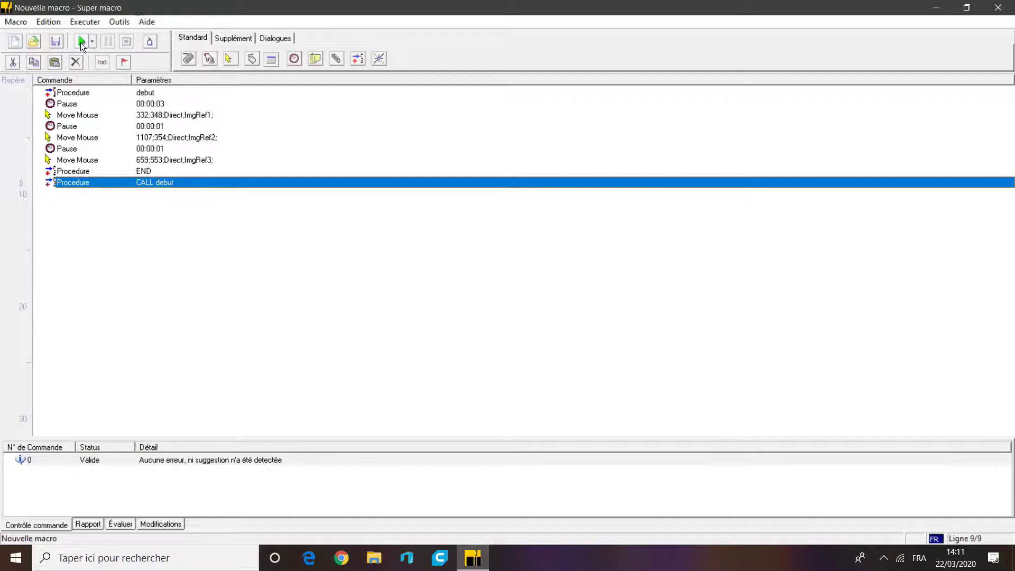
{"action": "key", "text": "ctrl+v"}
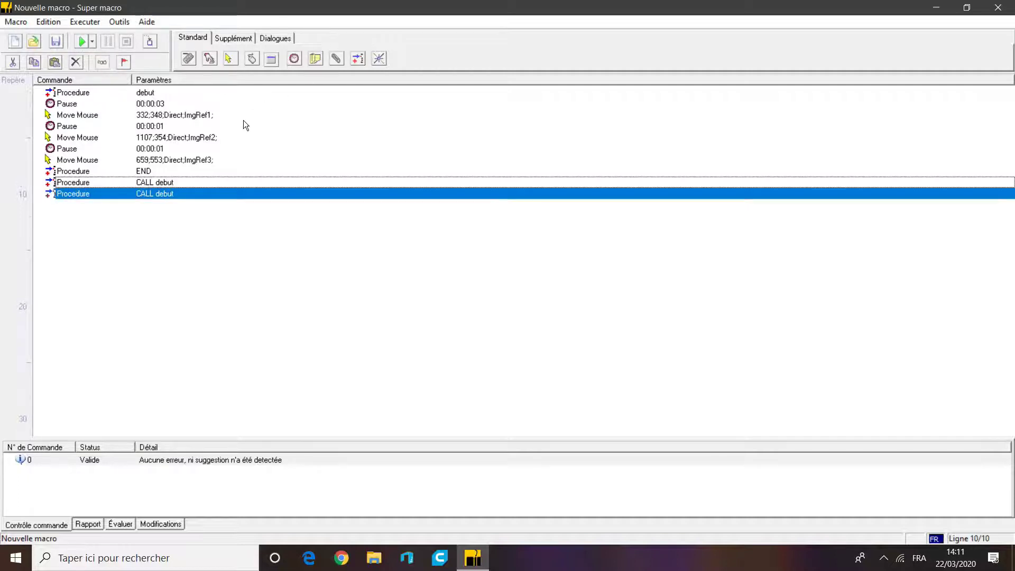
- Review the two CALL debut lines against the procedure block from its declaration to its END line
{"action": "left_click", "coordinate": [168, 193]}
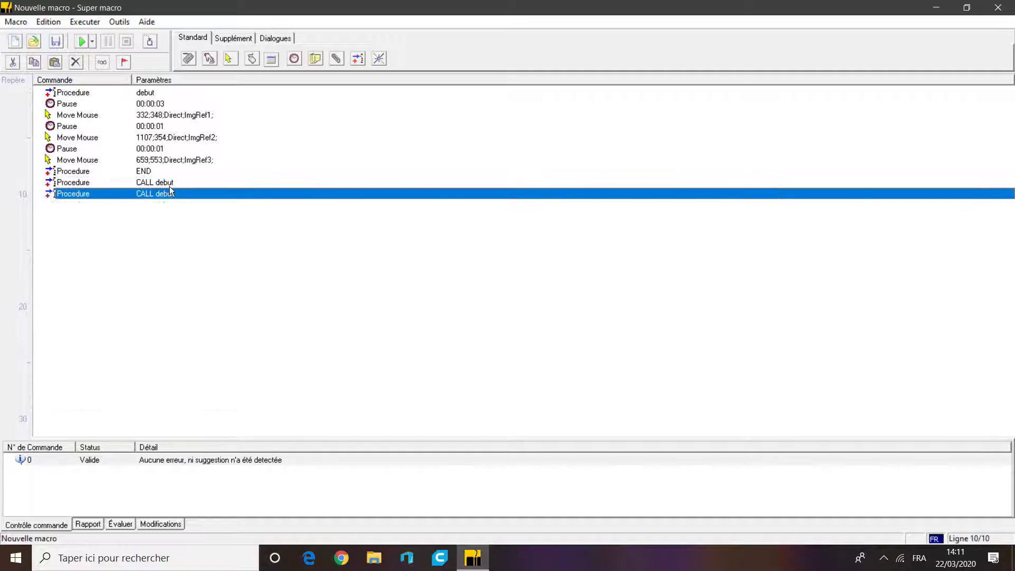
{"action": "left_click", "coordinate": [150, 183]}
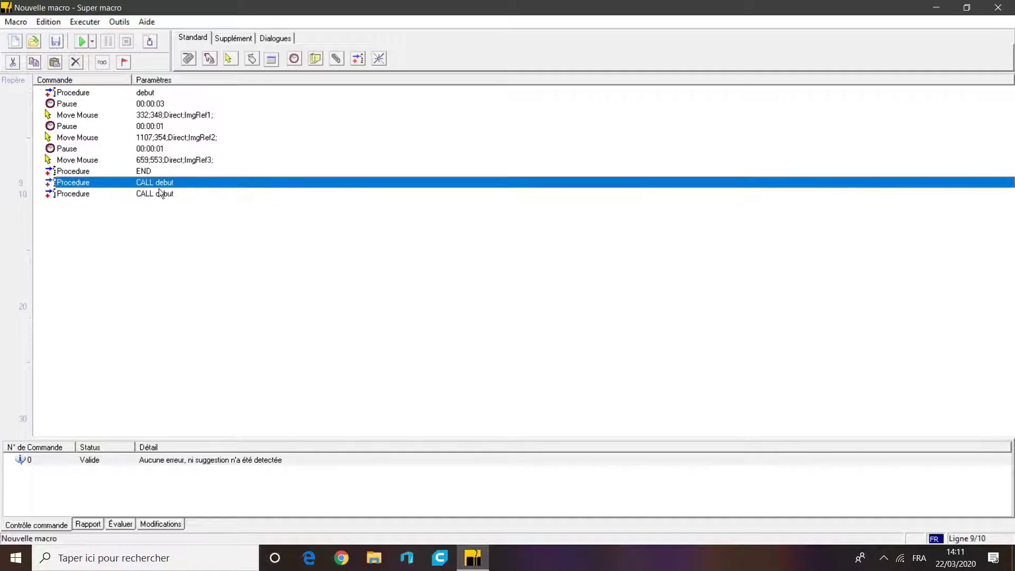
{"action": "left_click", "coordinate": [161, 94]}
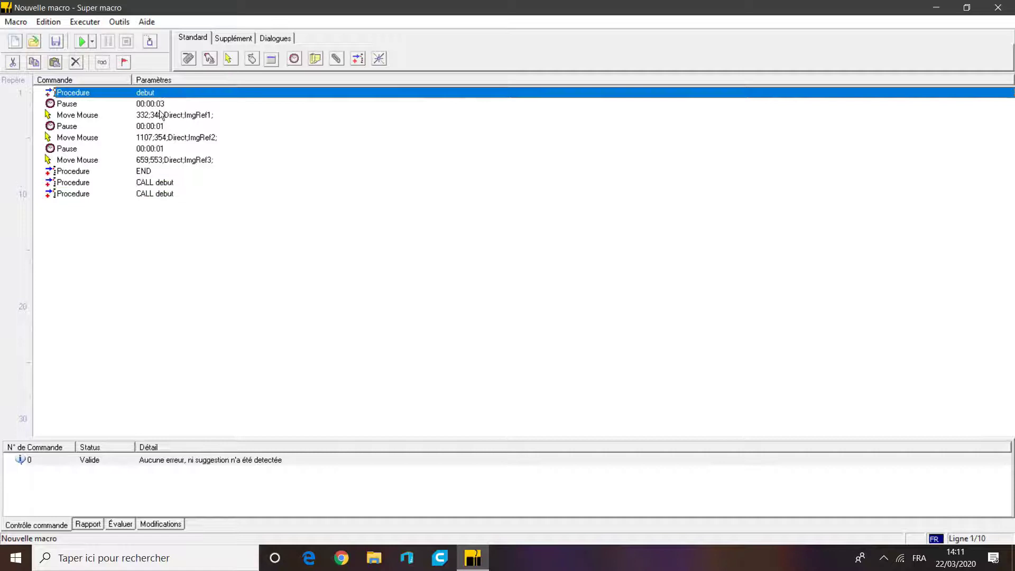
{"action": "left_click", "coordinate": [155, 171]}
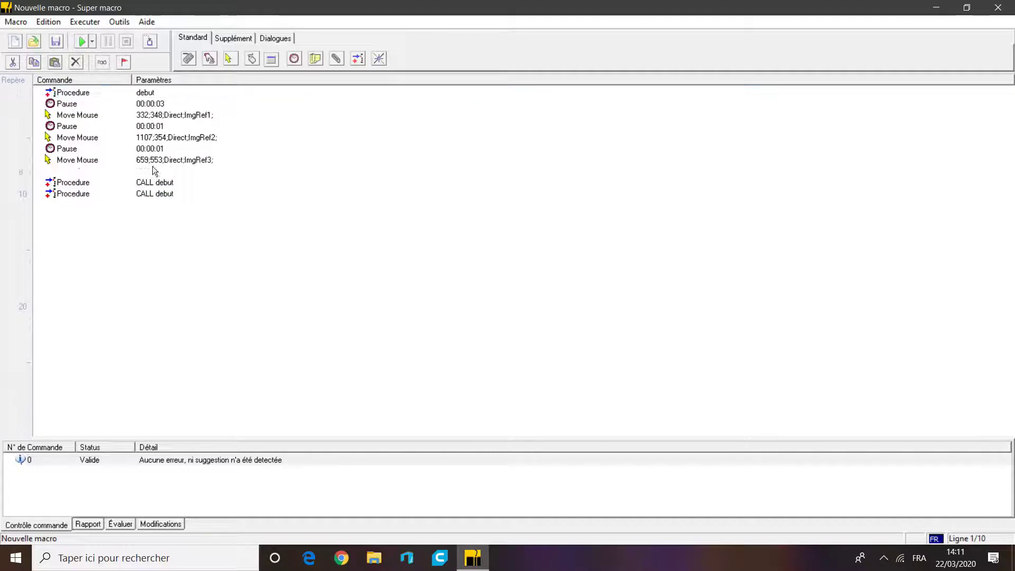
{"action": "left_click", "coordinate": [151, 95], "text": "shift"}
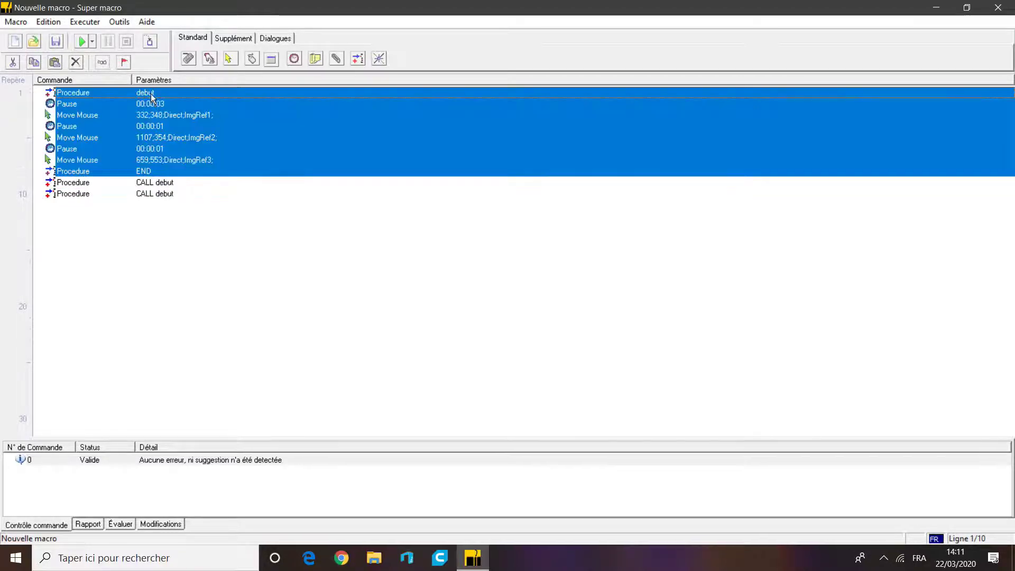
{"action": "left_click", "coordinate": [177, 182]}
{"action": "left_click", "coordinate": [171, 171]}
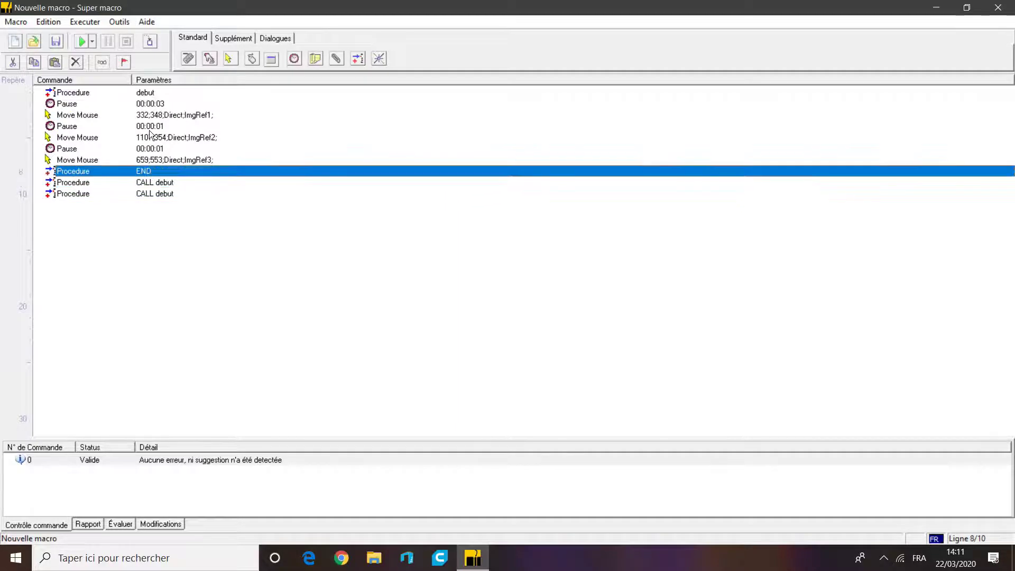
{"action": "left_click", "coordinate": [149, 93], "text": "shift"}
{"action": "left_click", "coordinate": [148, 194]}
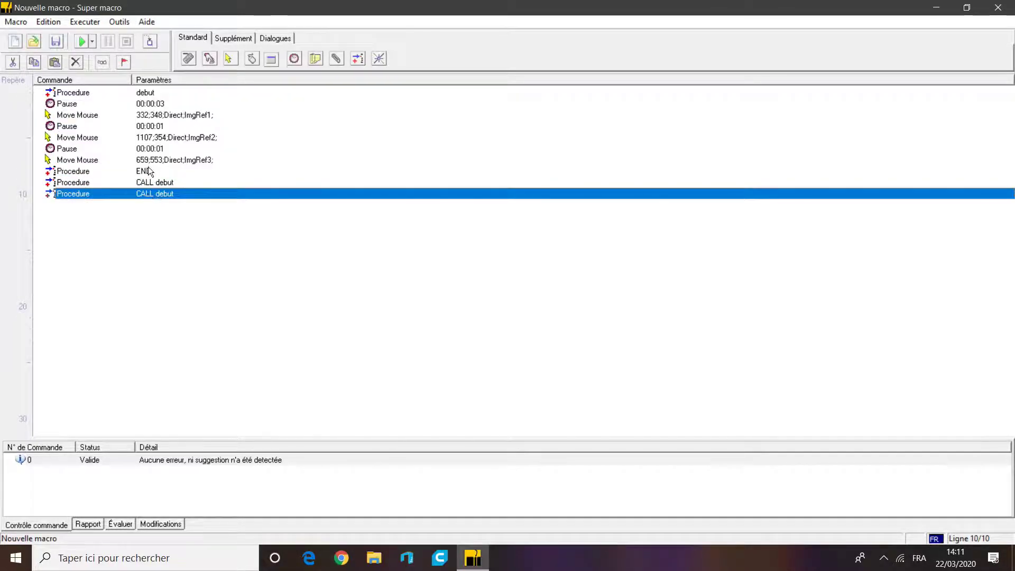
{"action": "left_click", "coordinate": [149, 171]}
{"action": "left_click", "coordinate": [161, 95], "text": "shift"}
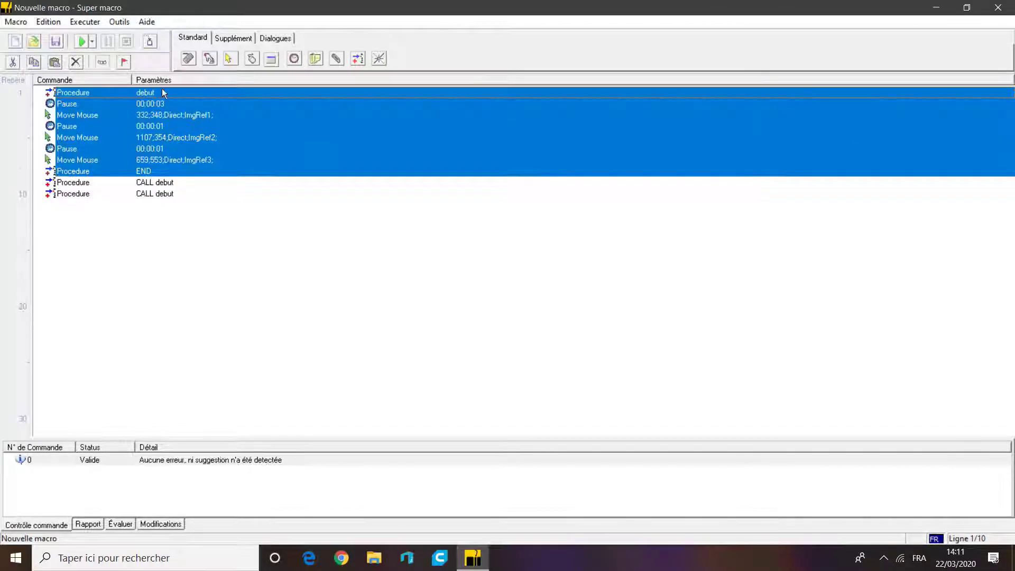
- Insert a Pause of 00:00:01 between the two CALL debut commands
{"action": "left_click", "coordinate": [166, 183]}
{"action": "left_click", "coordinate": [294, 58]}
{"action": "left_click", "coordinate": [86, 160]}
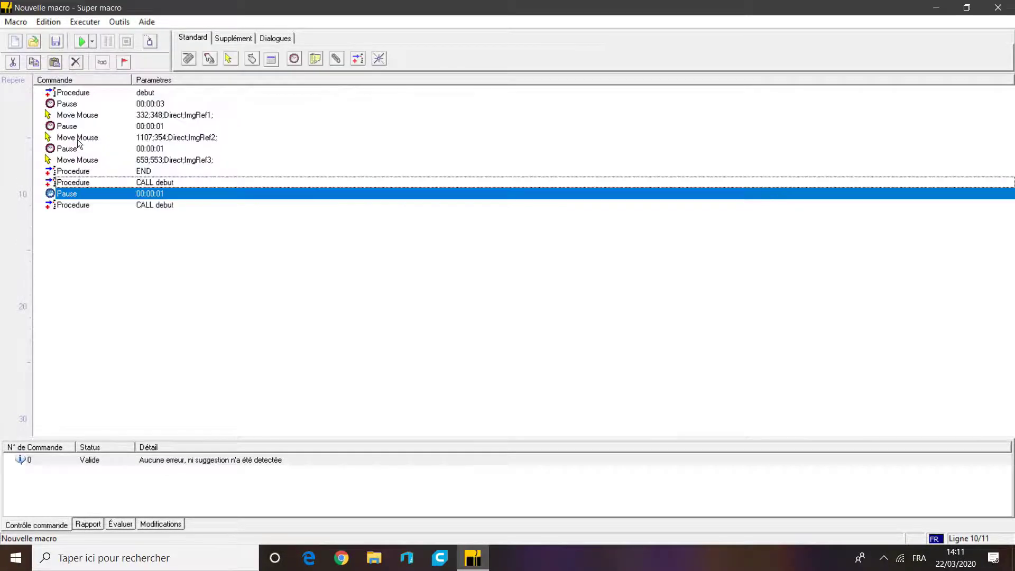
- Run the macro with its two calls to the debut procedure, then select the second CALL debut line
{"action": "left_click", "coordinate": [124, 227]}
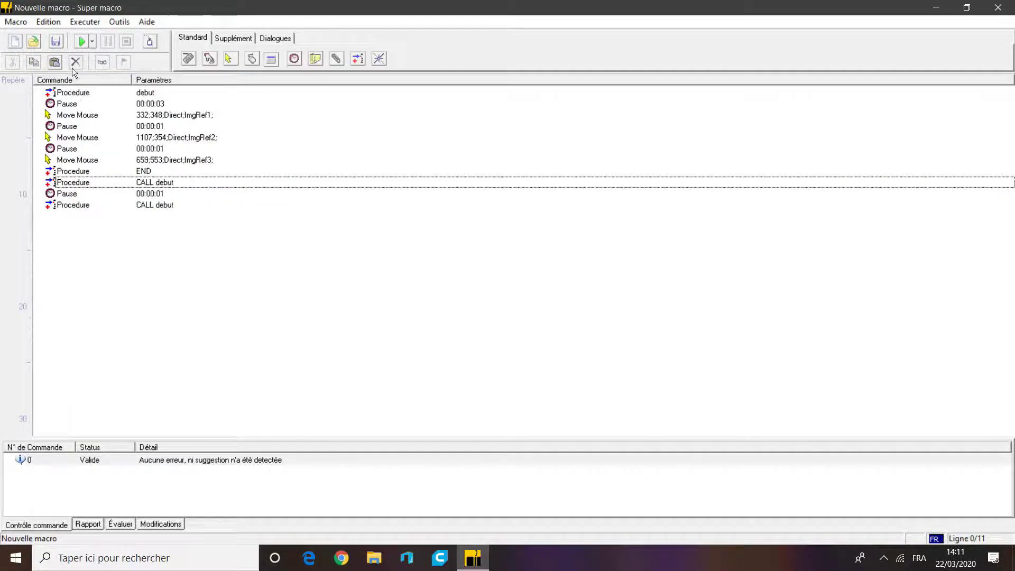
{"action": "left_click", "coordinate": [94, 183]}
{"action": "left_click", "coordinate": [81, 41]}
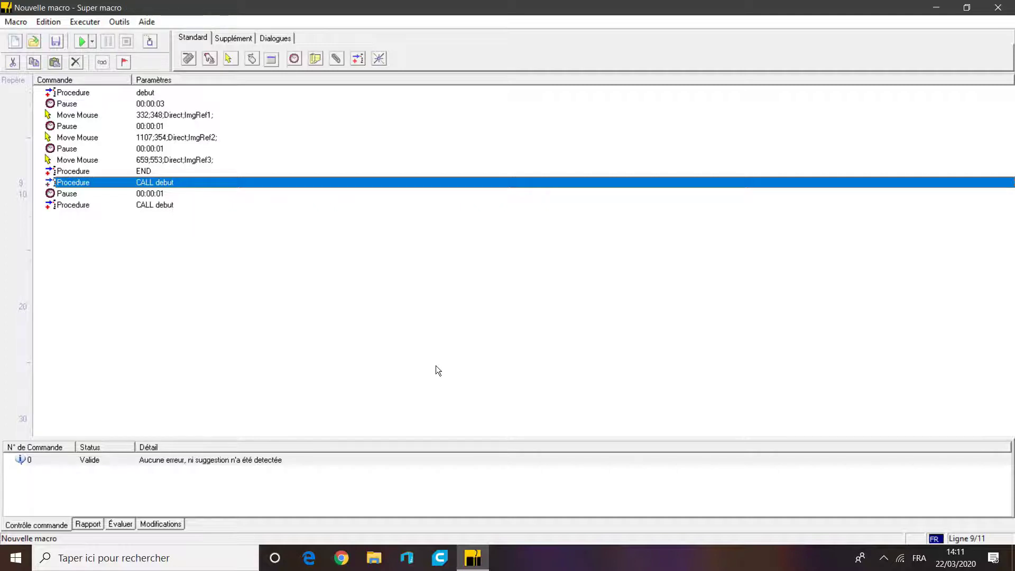
{"action": "left_click", "coordinate": [140, 222]}
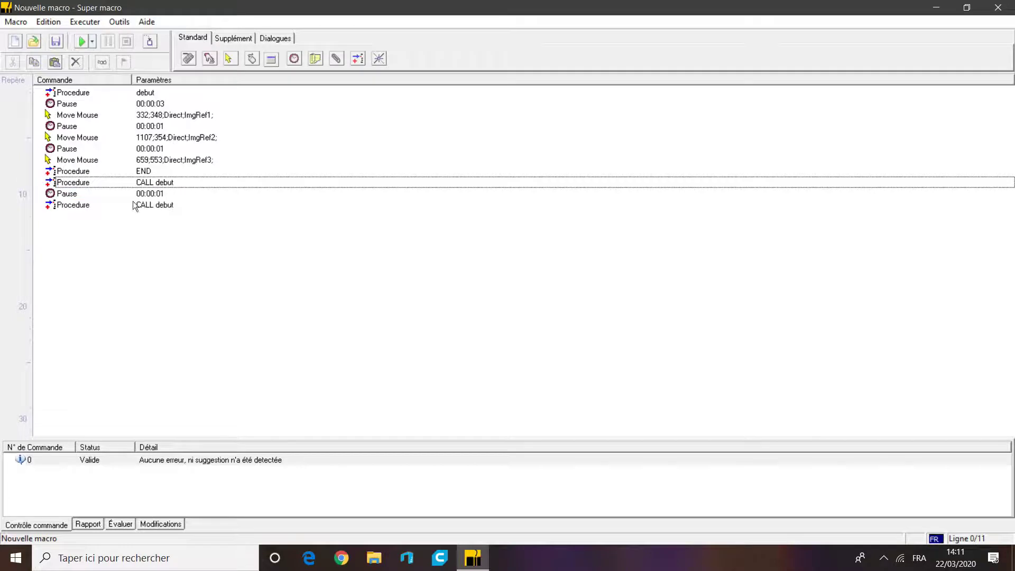
{"action": "left_click", "coordinate": [173, 205]}
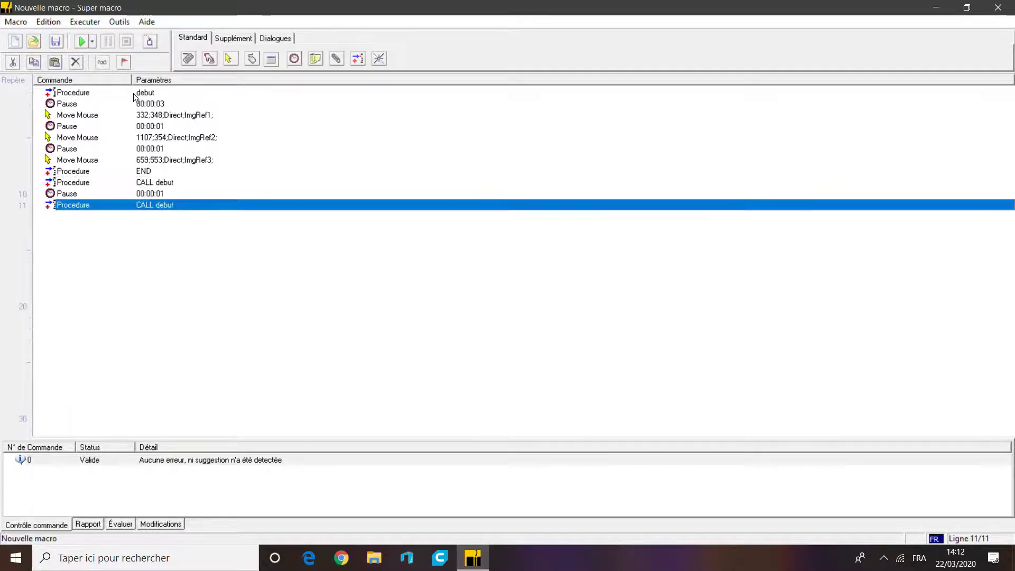
- Delete all the commands of the debut procedure macro to leave an empty command list
{"action": "left_click", "coordinate": [134, 94], "text": "shift"}
{"action": "key", "text": "Delete"}
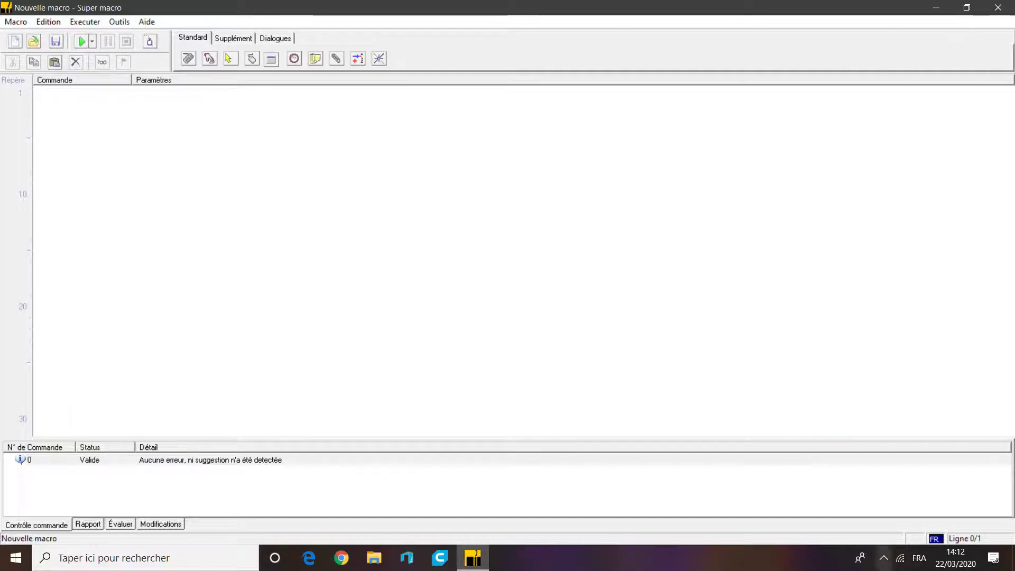
{"action": "left_click", "coordinate": [883, 558]}
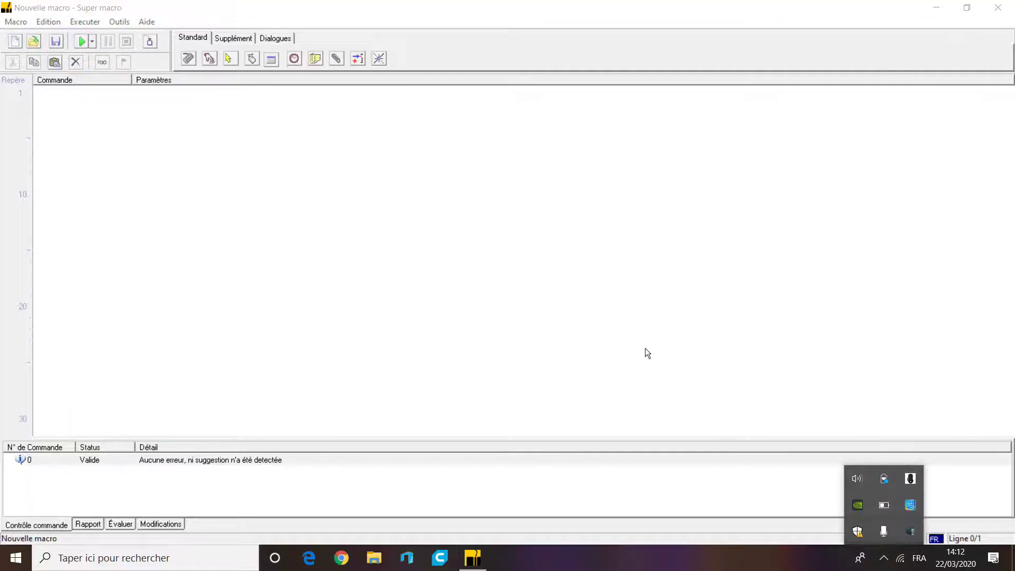
{"action": "left_click", "coordinate": [295, 186]}
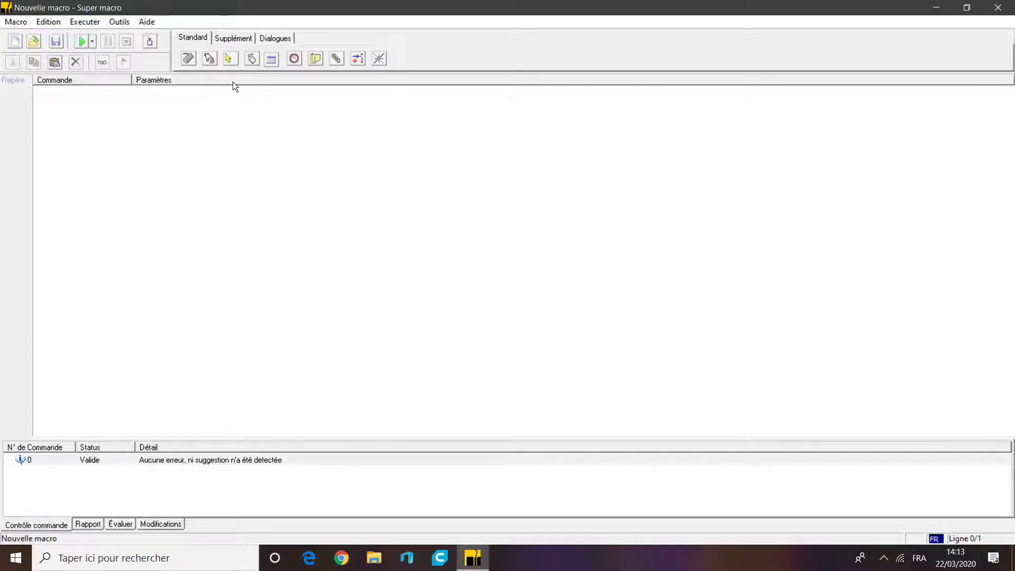
- Add a Type Special command that sends the right Ctrl key together with X
{"action": "left_click", "coordinate": [209, 59]}
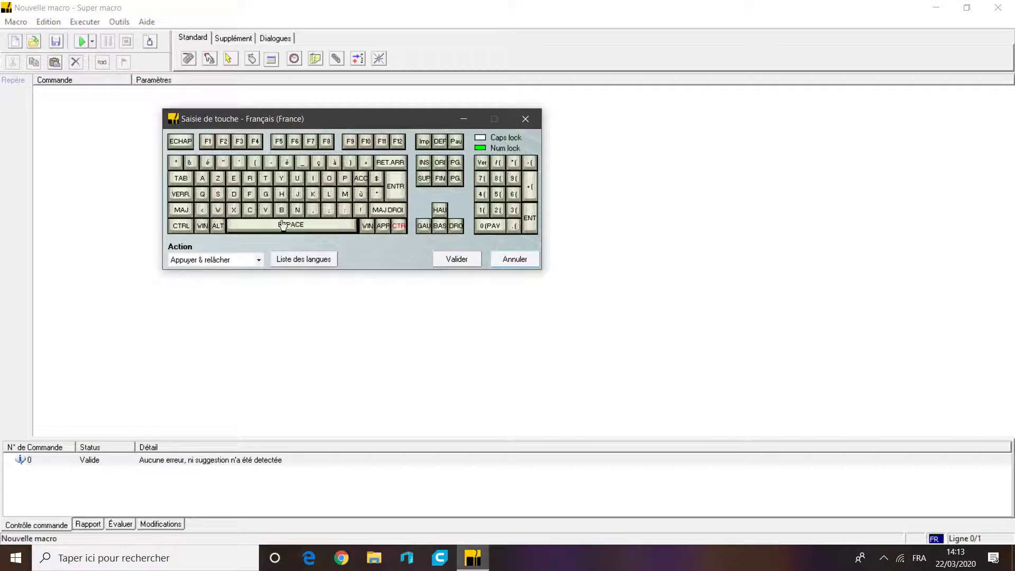
{"action": "key", "text": "x"}
{"action": "left_click", "coordinate": [466, 258]}
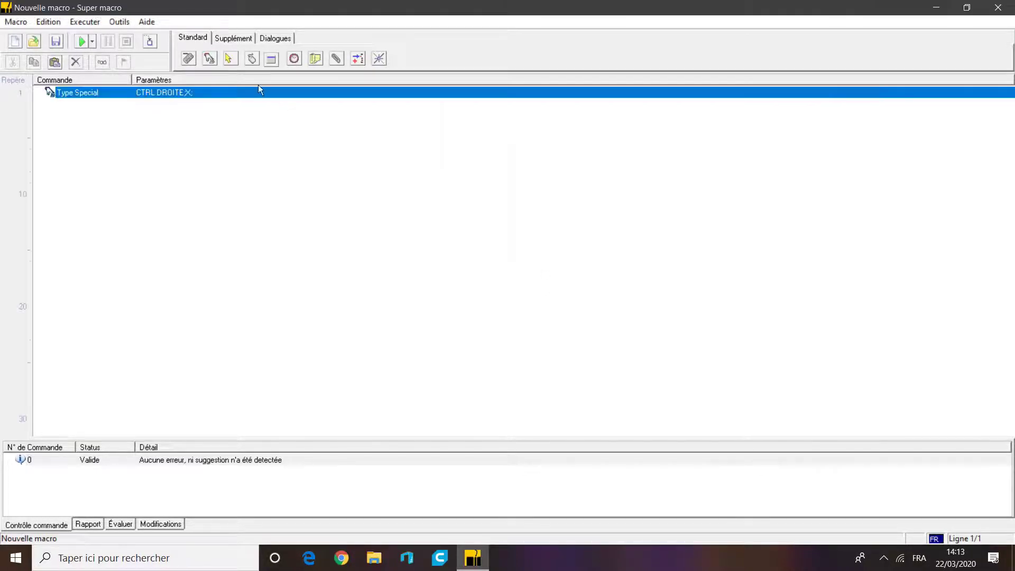
- Add a second Type Special command that sends the Alt+F4 combination
{"action": "left_click", "coordinate": [210, 59]}
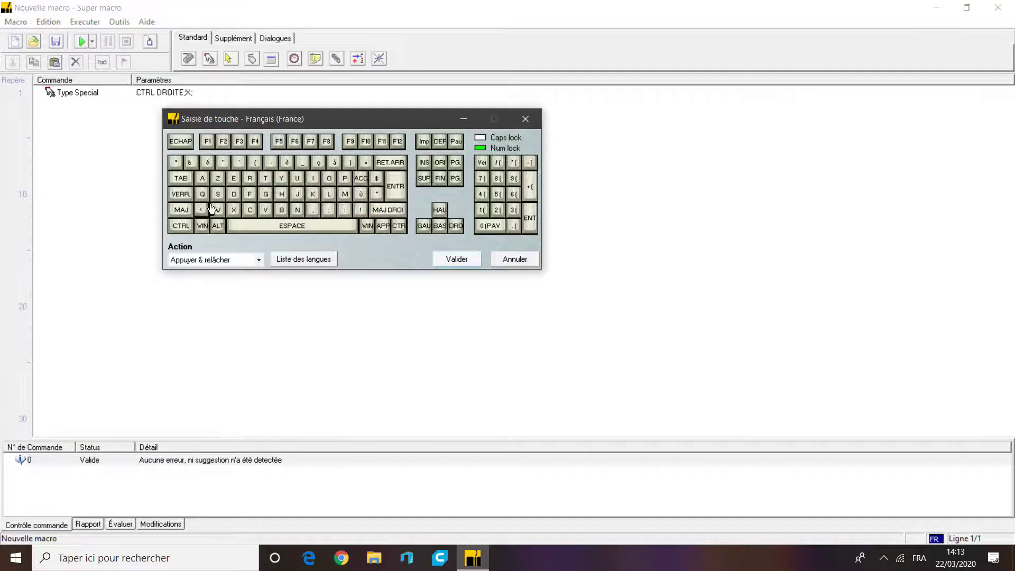
{"action": "left_click", "coordinate": [217, 226]}
{"action": "left_click", "coordinate": [255, 142]}
{"action": "left_click", "coordinate": [457, 258]}
- Change the first Type Special command's combination to right Ctrl with W
{"action": "double_click", "coordinate": [190, 92]}
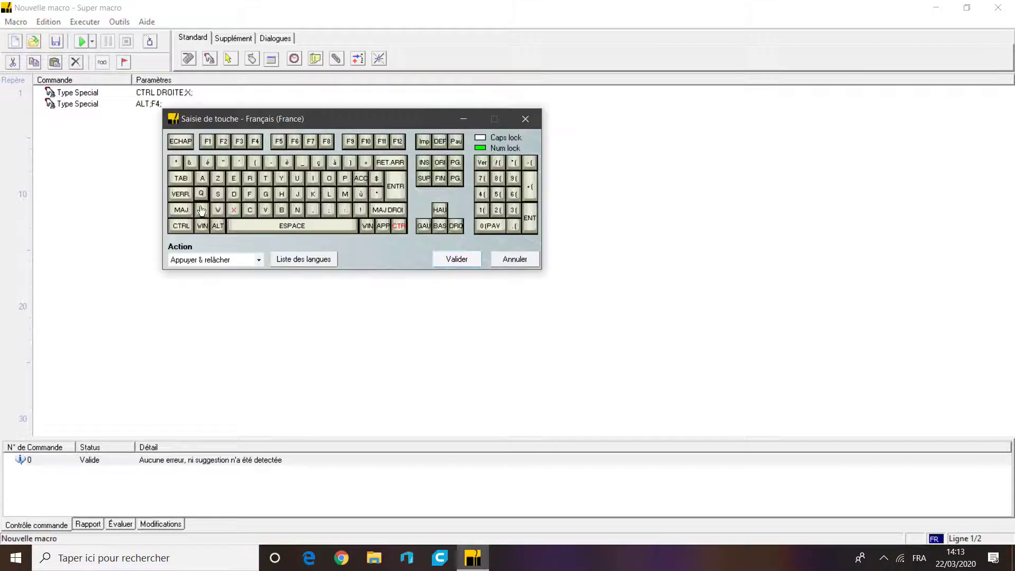
{"action": "left_click", "coordinate": [217, 210]}
{"action": "left_click", "coordinate": [457, 259]}
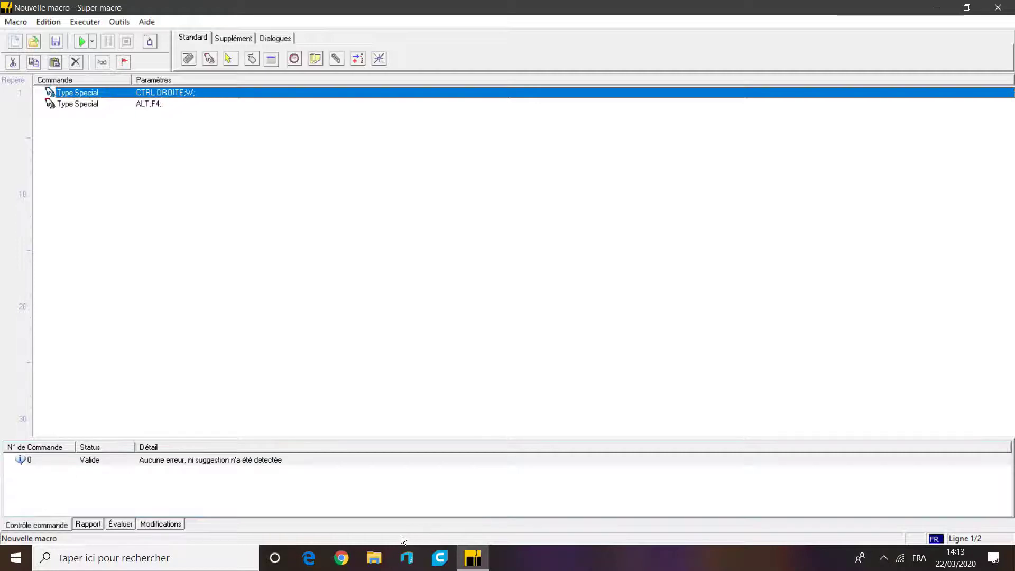
- Switch to Chrome, open several new tabs and close them again to demonstrate the Ctrl+W combination
{"action": "left_click", "coordinate": [341, 558]}
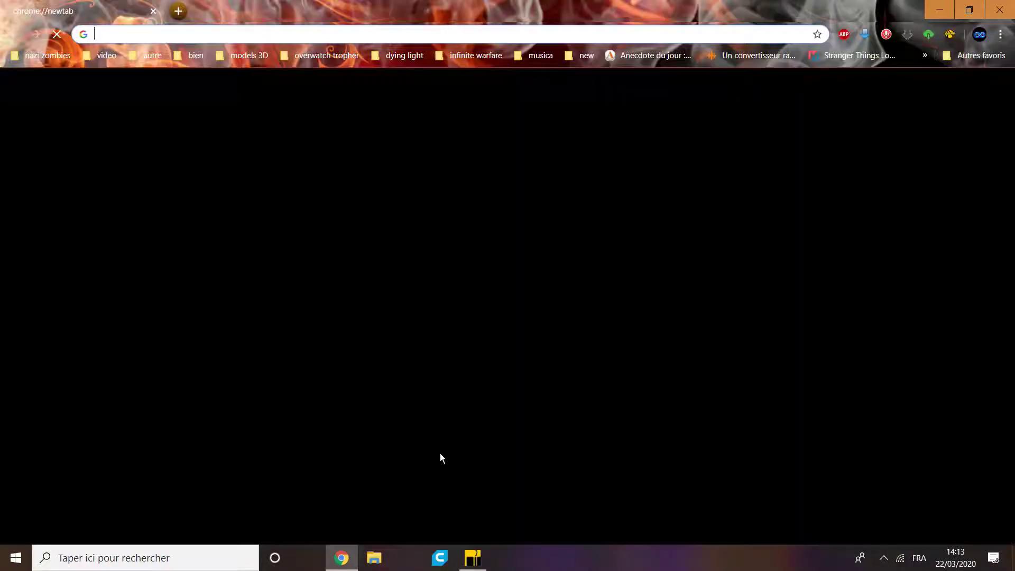
{"action": "key", "text": "ctrl+t"}
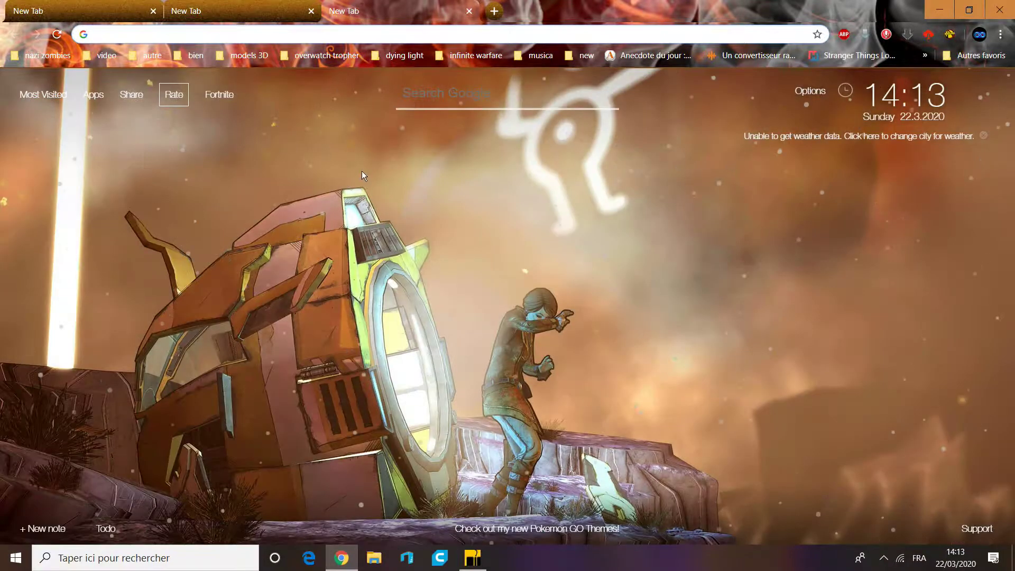
{"action": "key", "text": "ctrl+w"}
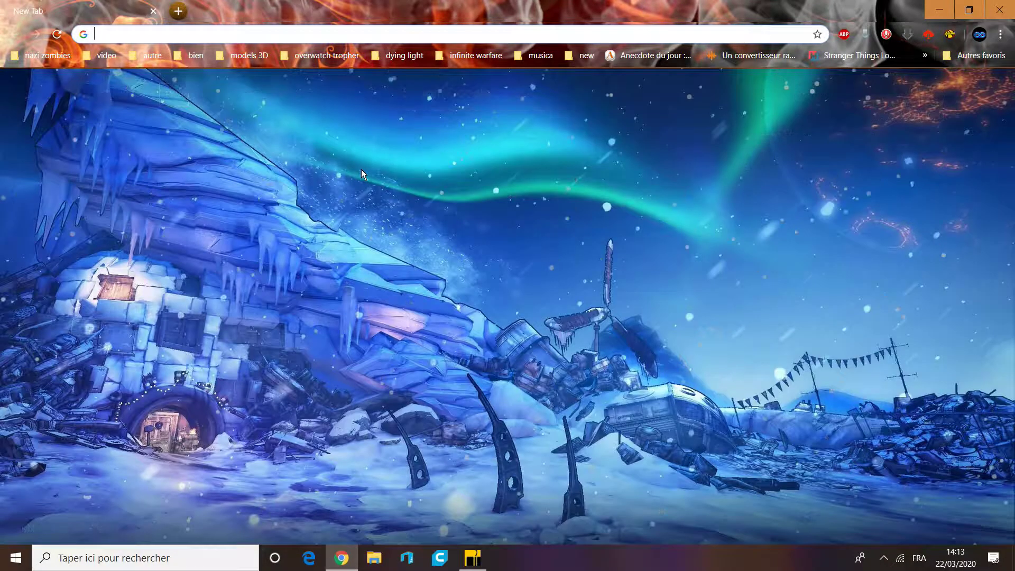
{"action": "key", "text": "ctrl+t"}
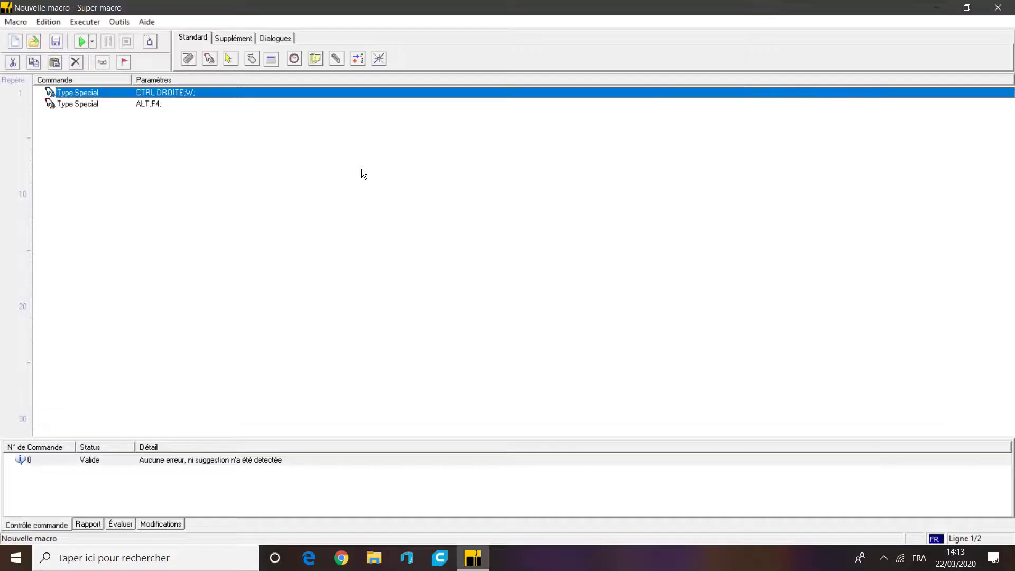
- Review the key combinations stored in the two Type Special commands, then delete both commands
{"action": "double_click", "coordinate": [217, 103]}
{"action": "key", "text": "Escape"}
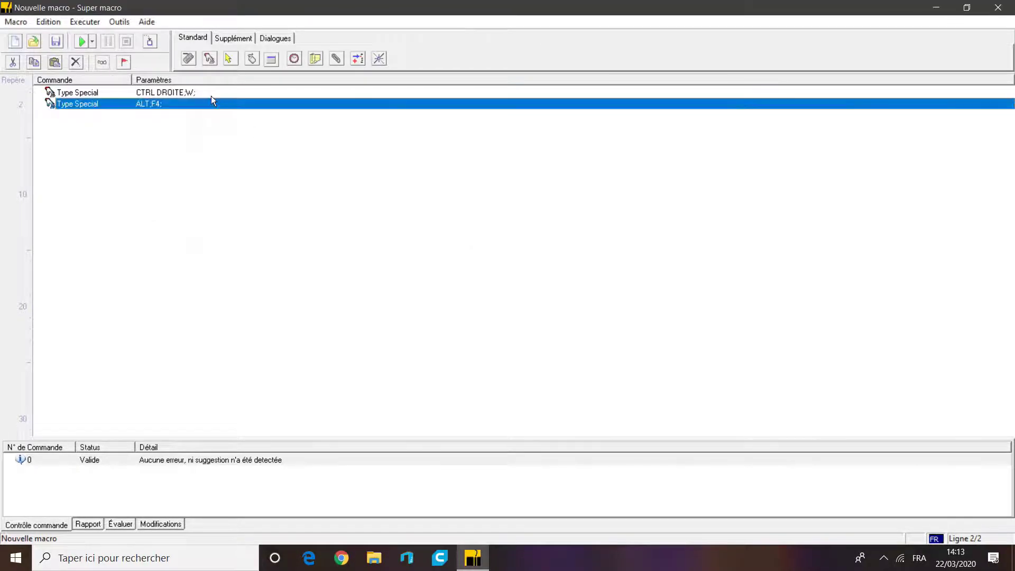
{"action": "double_click", "coordinate": [208, 91]}
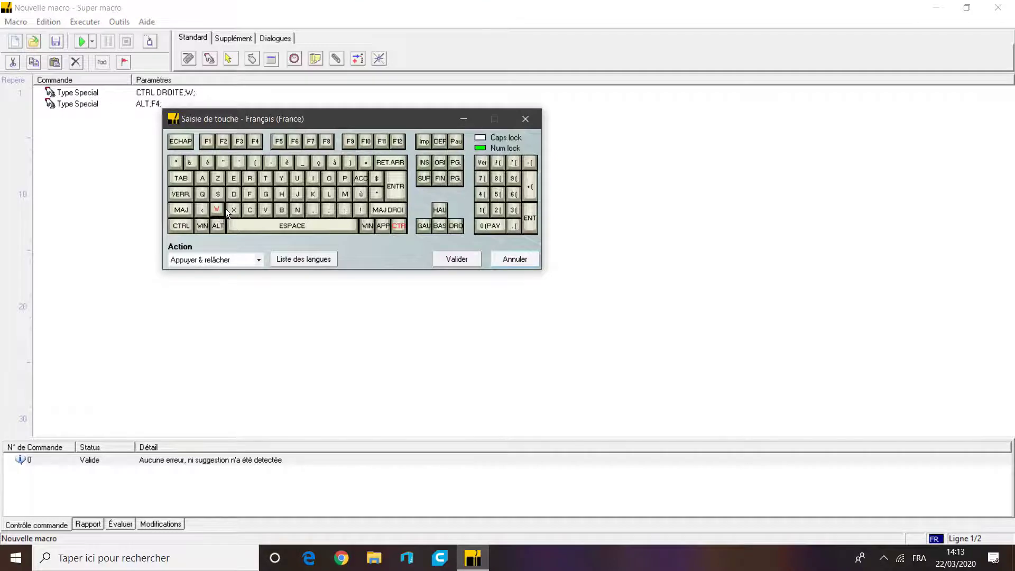
{"action": "left_click", "coordinate": [449, 259]}
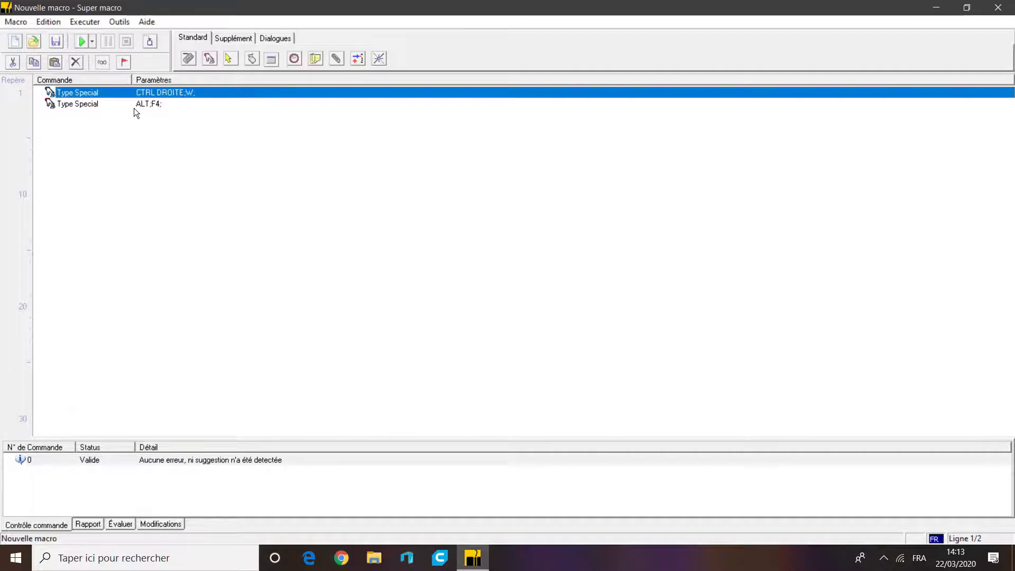
{"action": "double_click", "coordinate": [138, 106]}
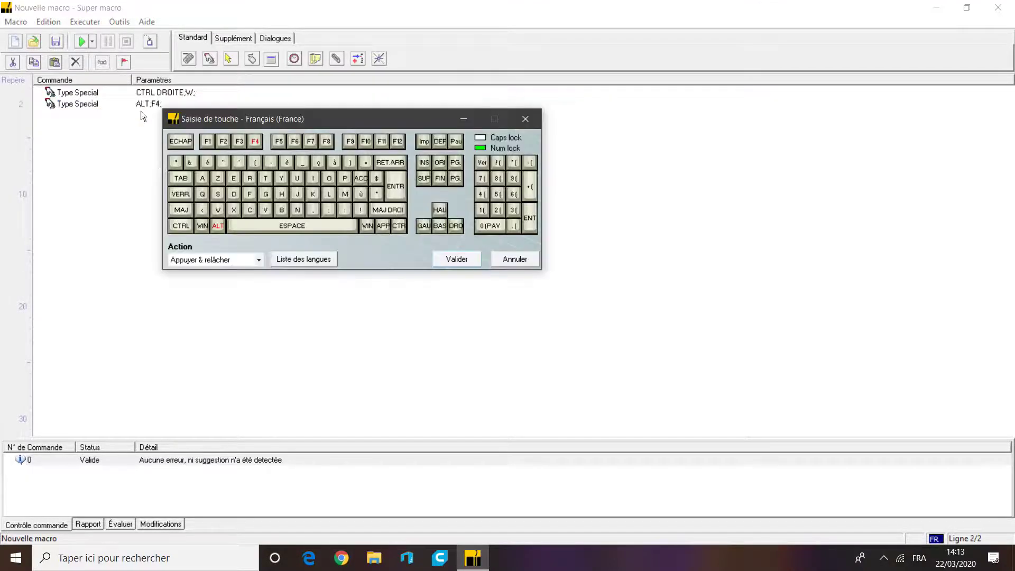
{"action": "left_click", "coordinate": [449, 259]}
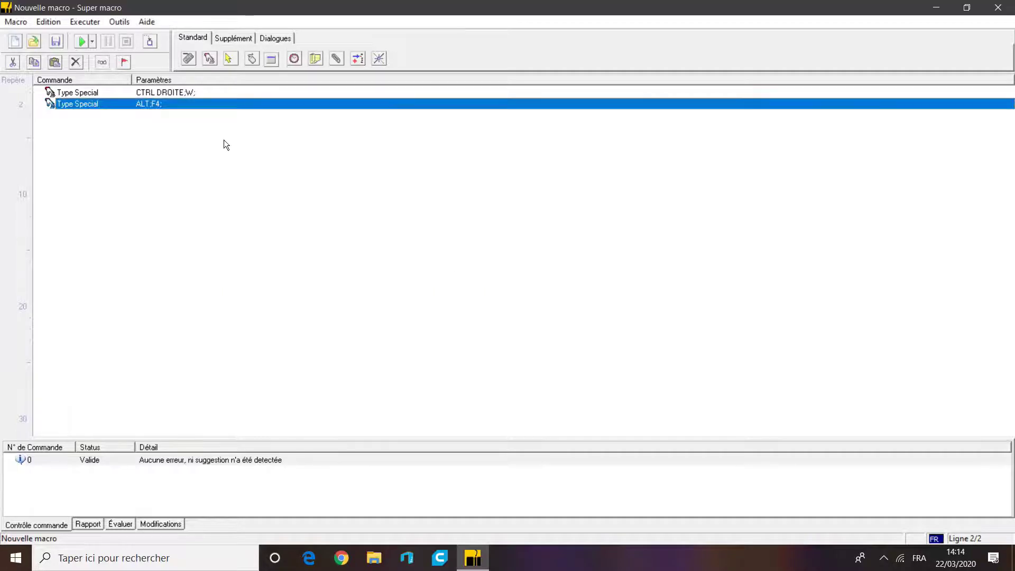
{"action": "key", "text": "Delete"}
{"action": "key", "text": "Delete"}
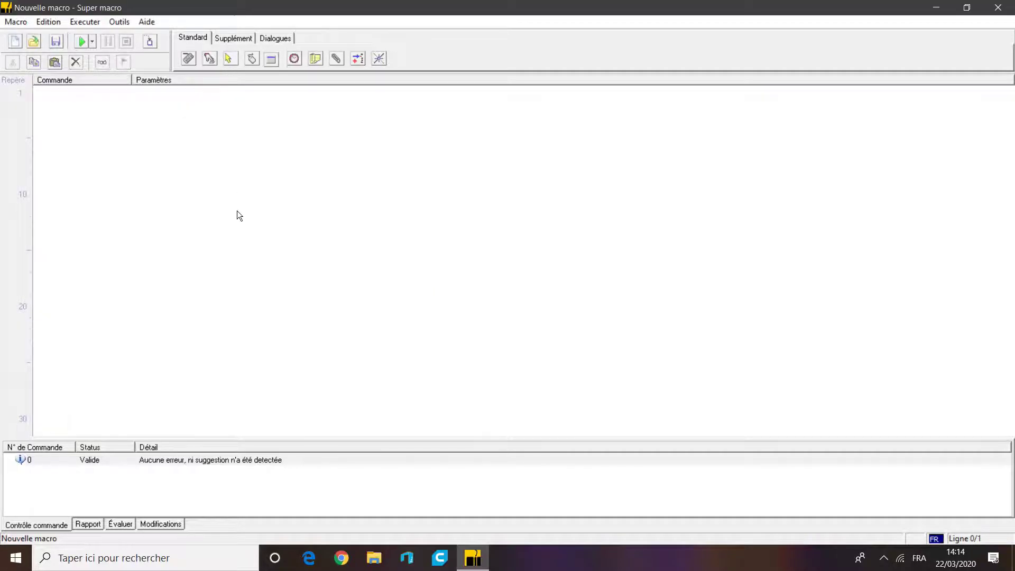
- Show the desktop and restore the window, then open the task view and return to the empty macro from it
{"action": "key", "text": "super+d"}
{"action": "key", "text": "super+d"}
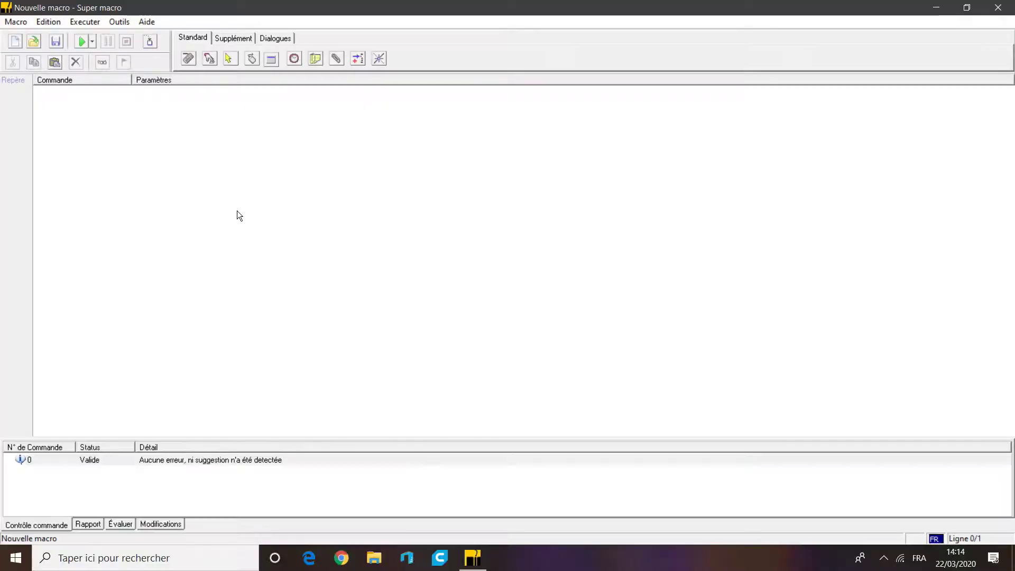
{"action": "key", "text": "super+Tab"}
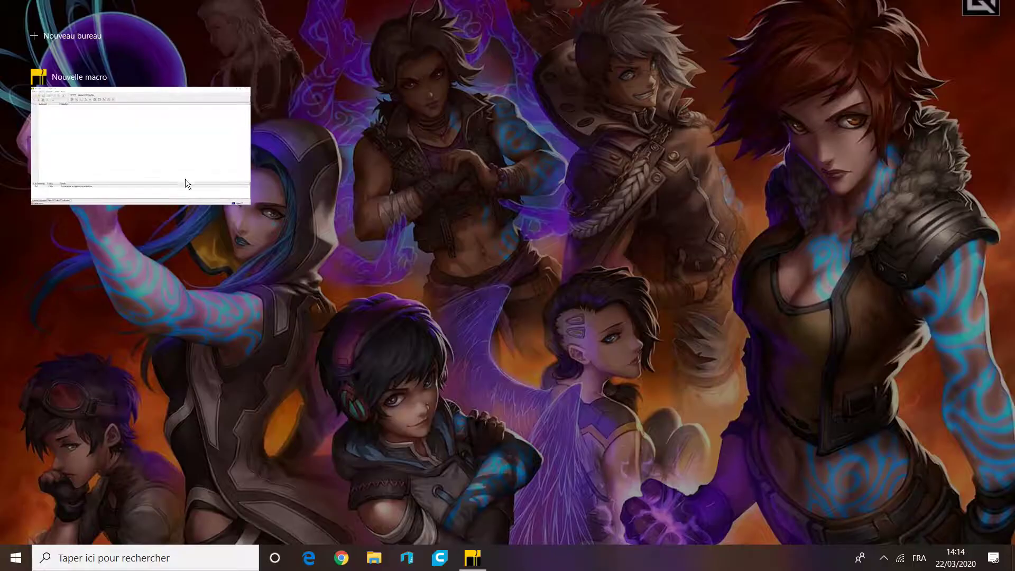
{"action": "left_click", "coordinate": [225, 179]}
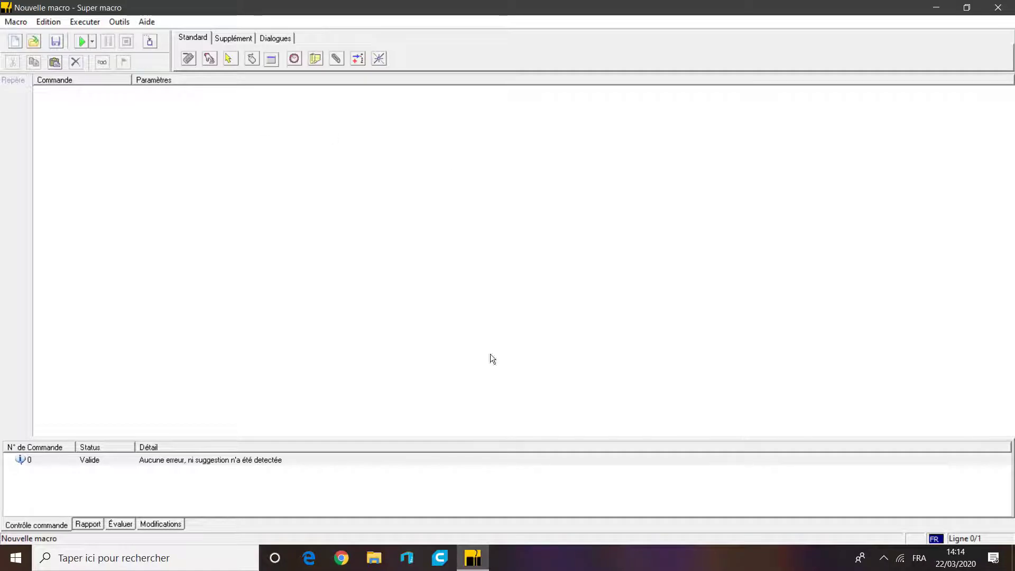
- Minimize the macro window to reveal the desktop, then open a Chrome window and close it with Alt+F4
{"action": "left_click", "coordinate": [939, 7]}
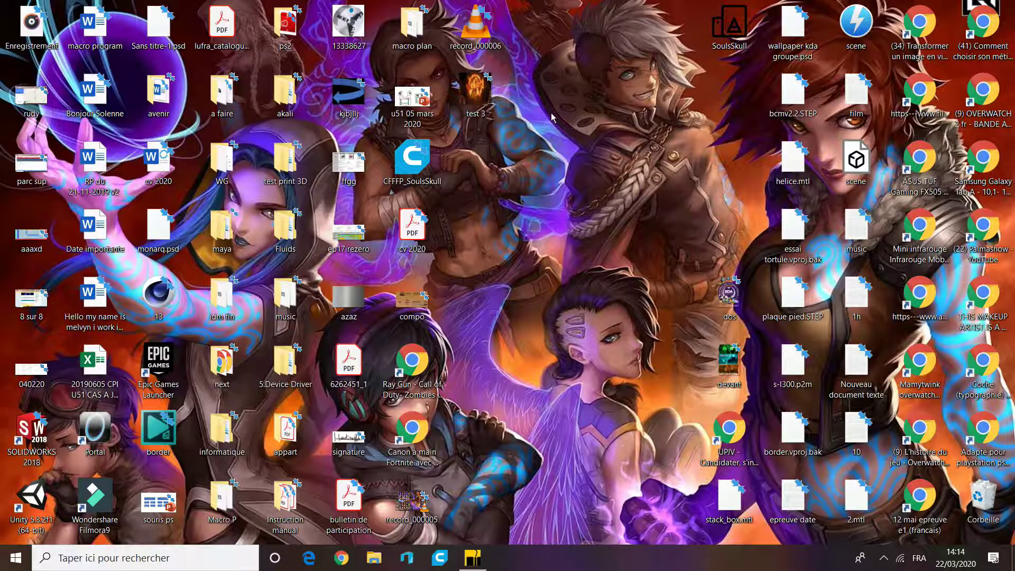
{"action": "left_click_drag", "start_coordinate": [569, 222], "coordinate": [597, 359]}
{"action": "left_click_drag", "start_coordinate": [514, 1], "coordinate": [697, 533]}
{"action": "left_click", "coordinate": [342, 558]}
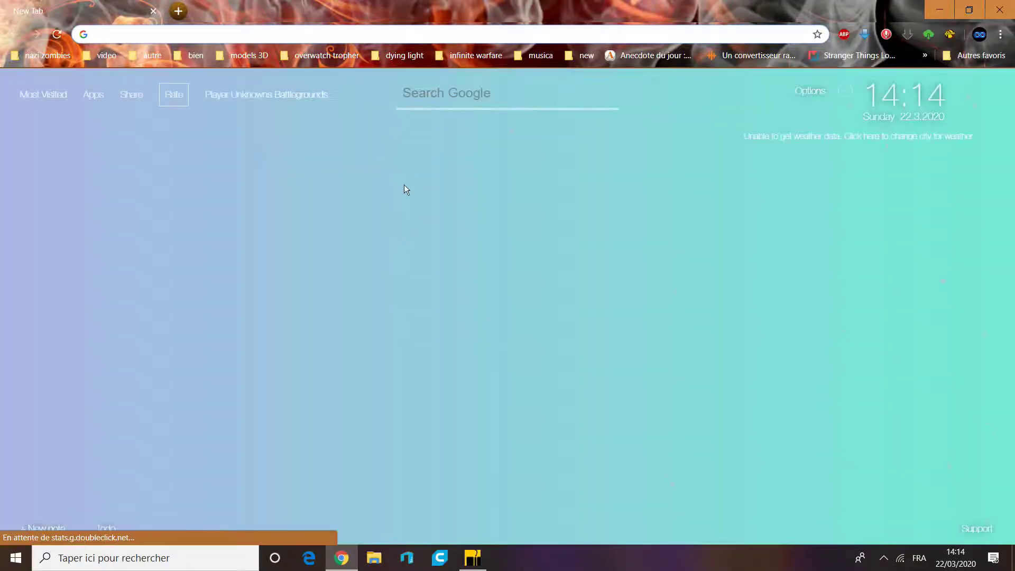
{"action": "key", "text": "alt+F4"}
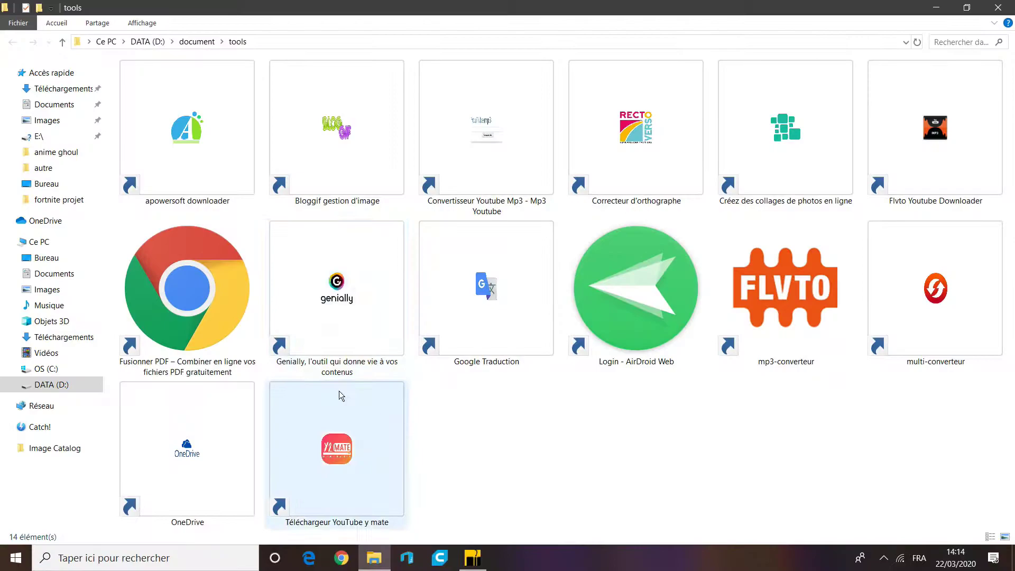
- Open the Téléchargeur YouTube y mate shortcut from the tools folder and bring its web page to the front
{"action": "double_click", "coordinate": [341, 396]}
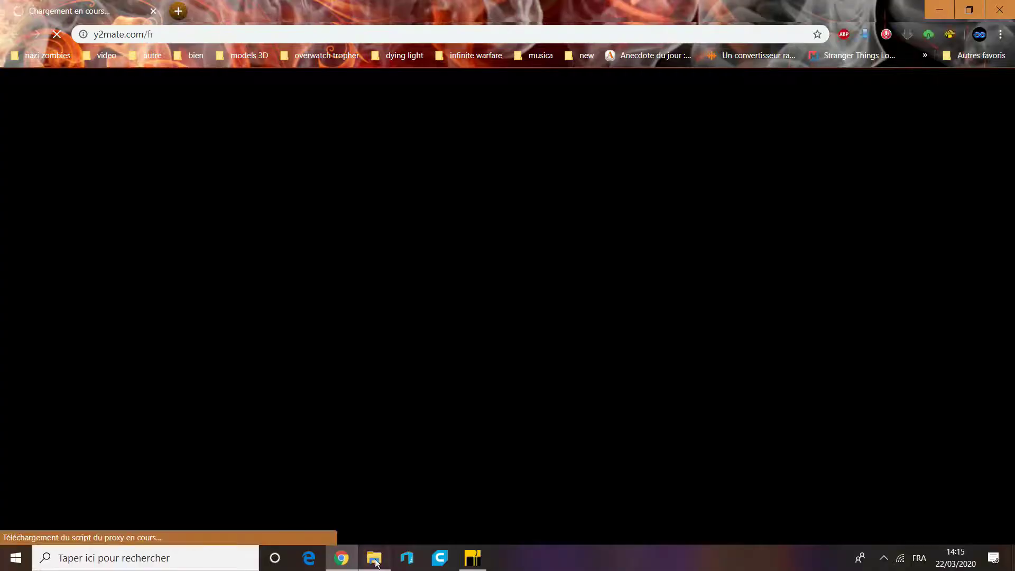
{"action": "left_click", "coordinate": [375, 559]}
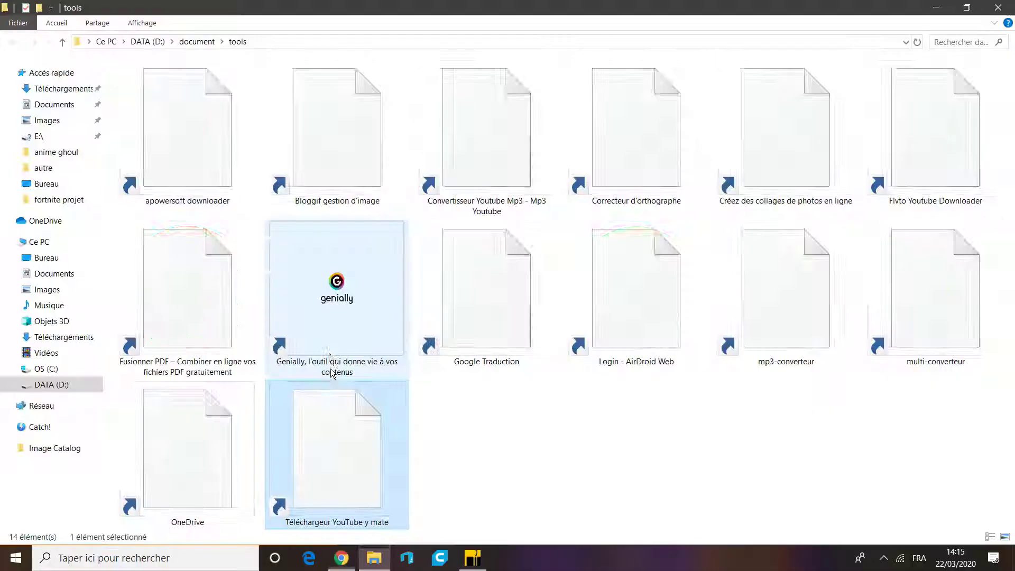
{"action": "left_click", "coordinate": [375, 559]}
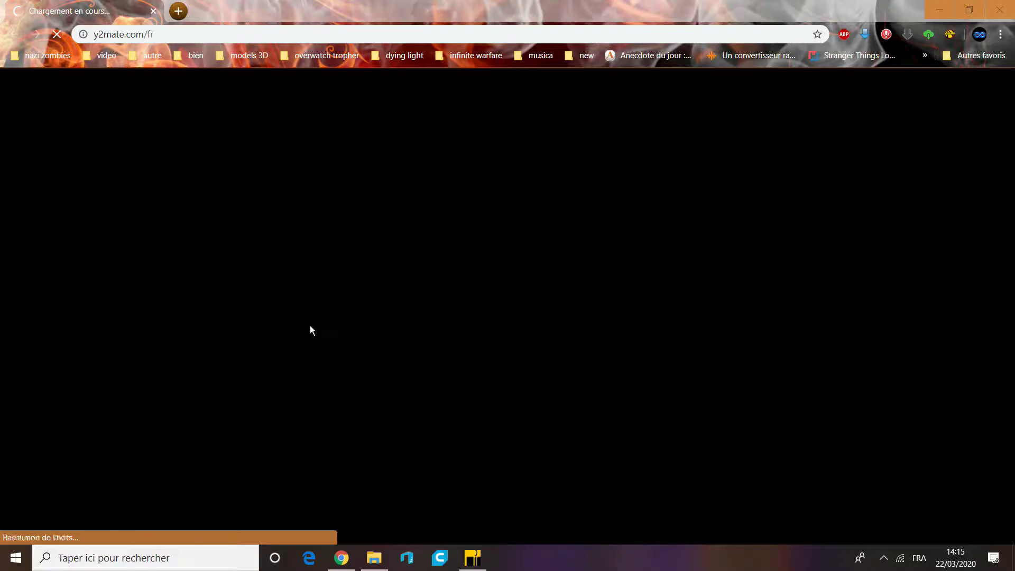
{"action": "left_click", "coordinate": [158, 33]}
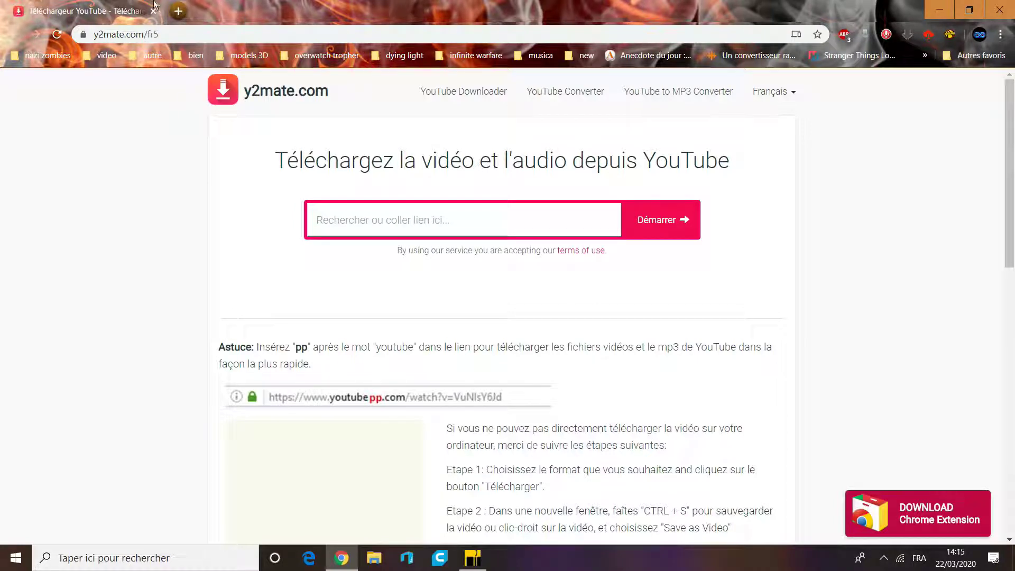
- Search Google for "doja cat" in a new browser tab
{"action": "left_click", "coordinate": [178, 10]}
{"action": "type", "text": "d"}
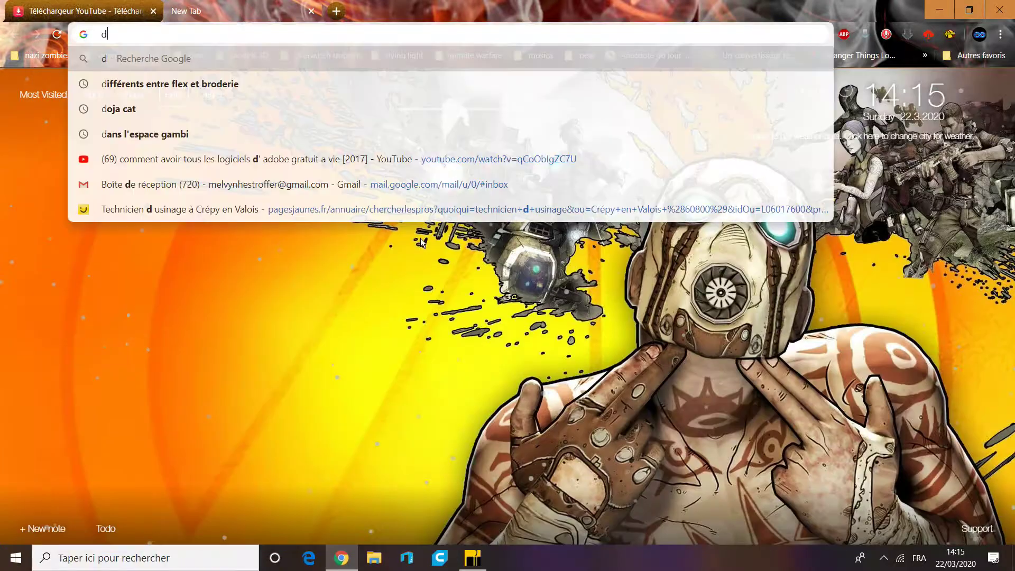
{"action": "type", "text": "odj"}
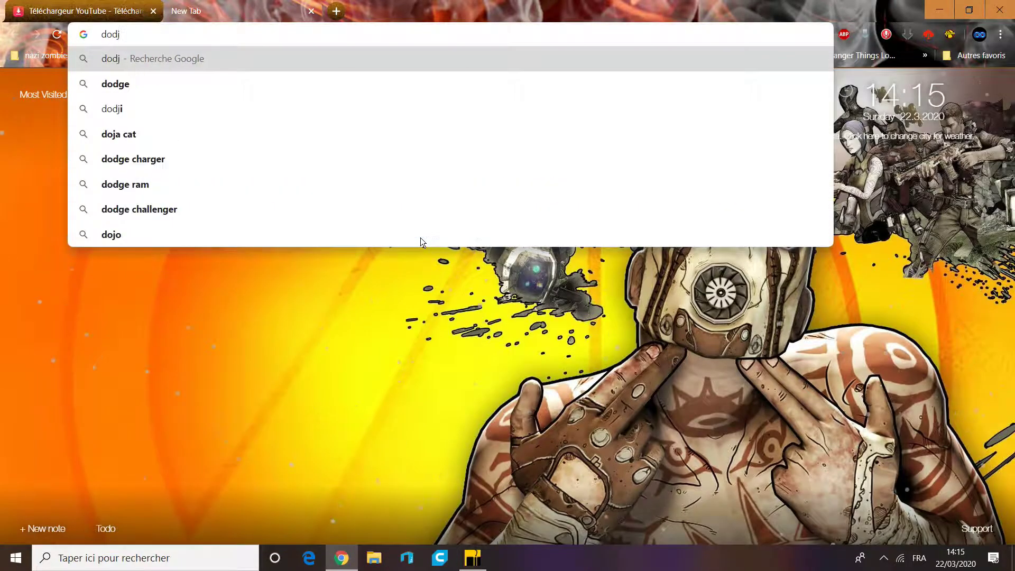
{"action": "type", "text": "a"}
{"action": "key", "text": "Down"}
{"action": "key", "text": "Return"}
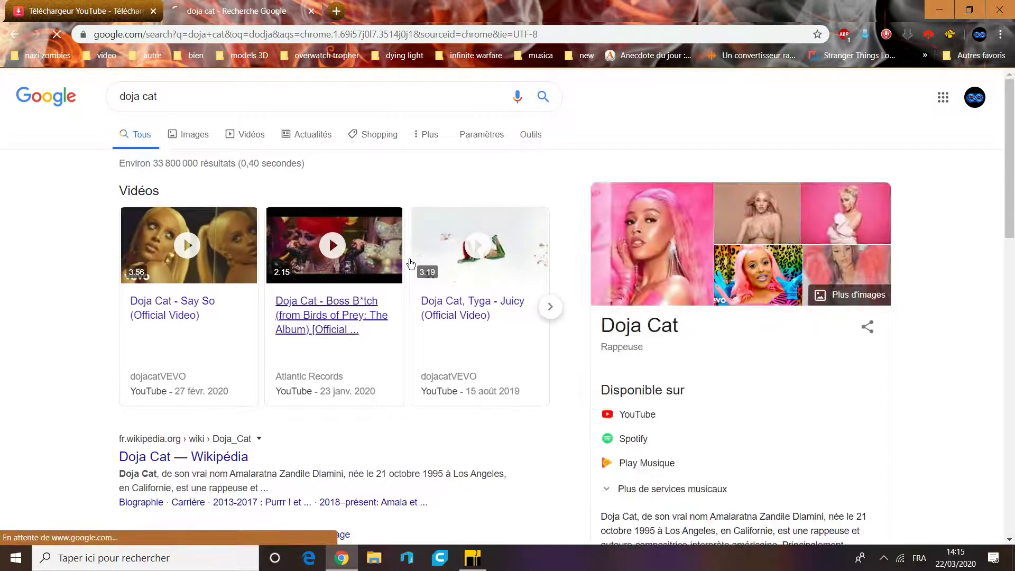
- Open the Doja Cat - Boss B*tch official video from the results, skip ahead and pause it at 0:15
{"action": "left_click", "coordinate": [411, 264]}
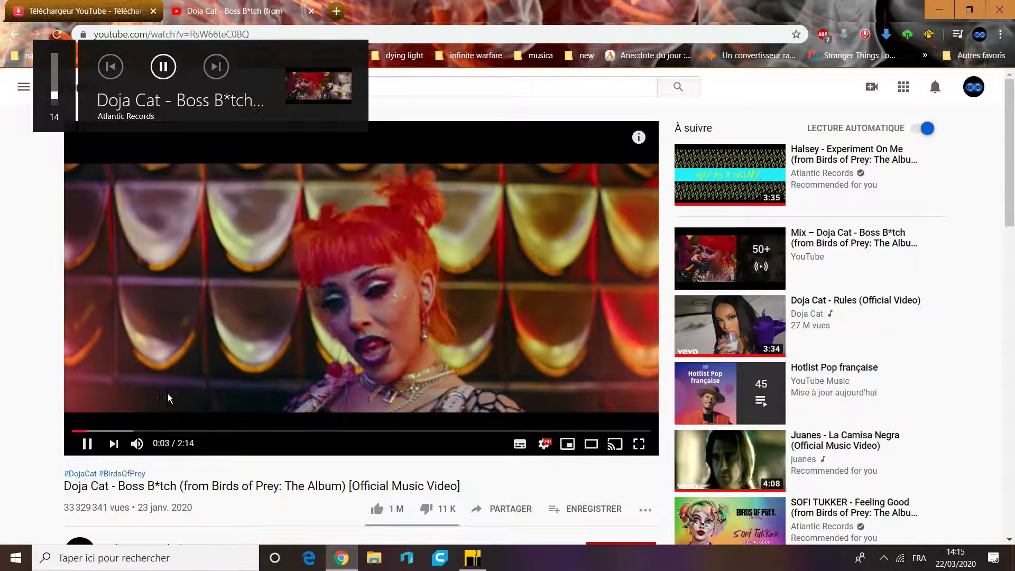
{"action": "left_click", "coordinate": [127, 428]}
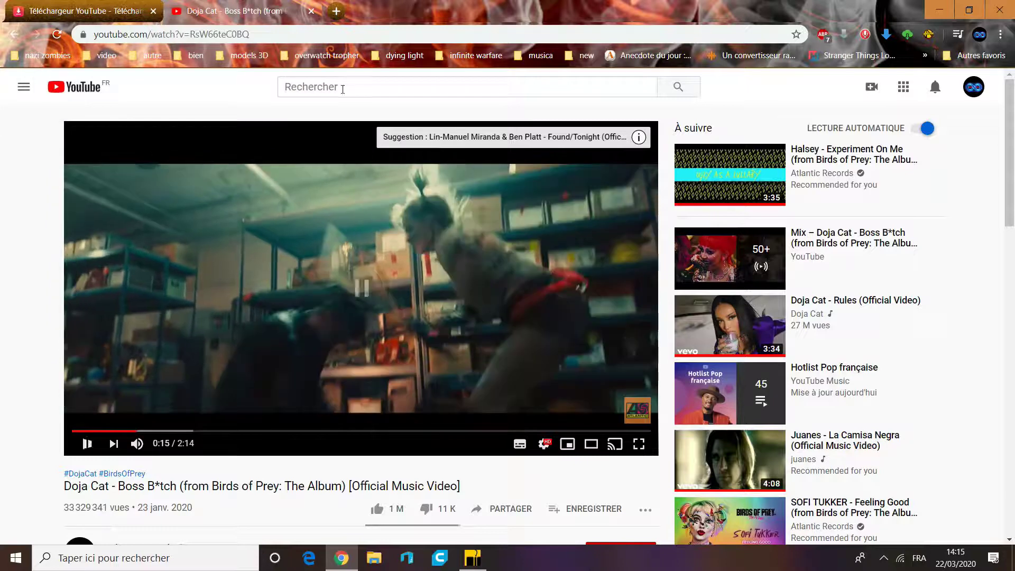
{"action": "left_click", "coordinate": [360, 242]}
- Copy the Doja Cat - Boss B*tch video's URL from the YouTube page
{"action": "left_click", "coordinate": [194, 38]}
{"action": "key", "text": "ctrl+c"}
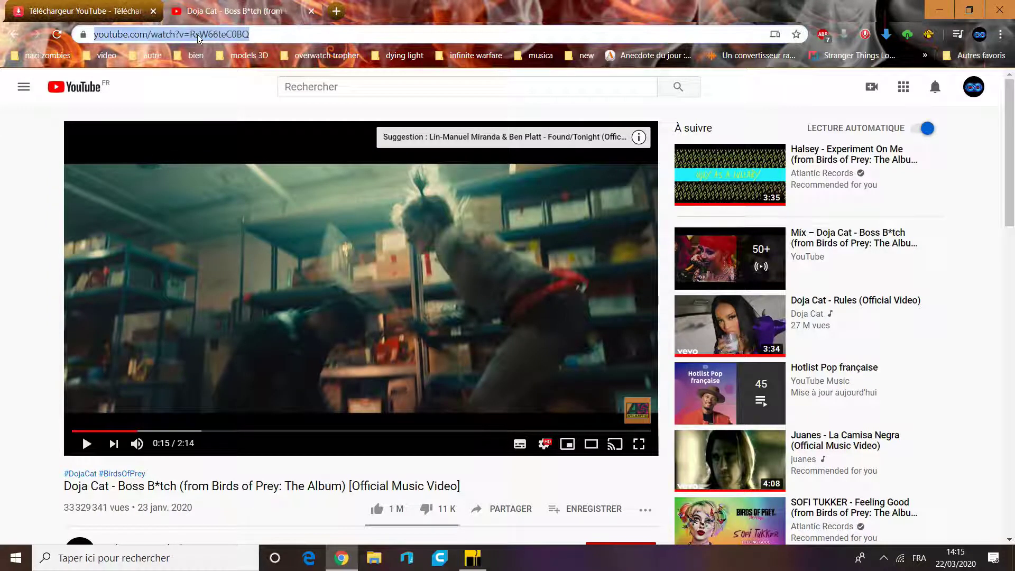
{"action": "right_click", "coordinate": [242, 35]}
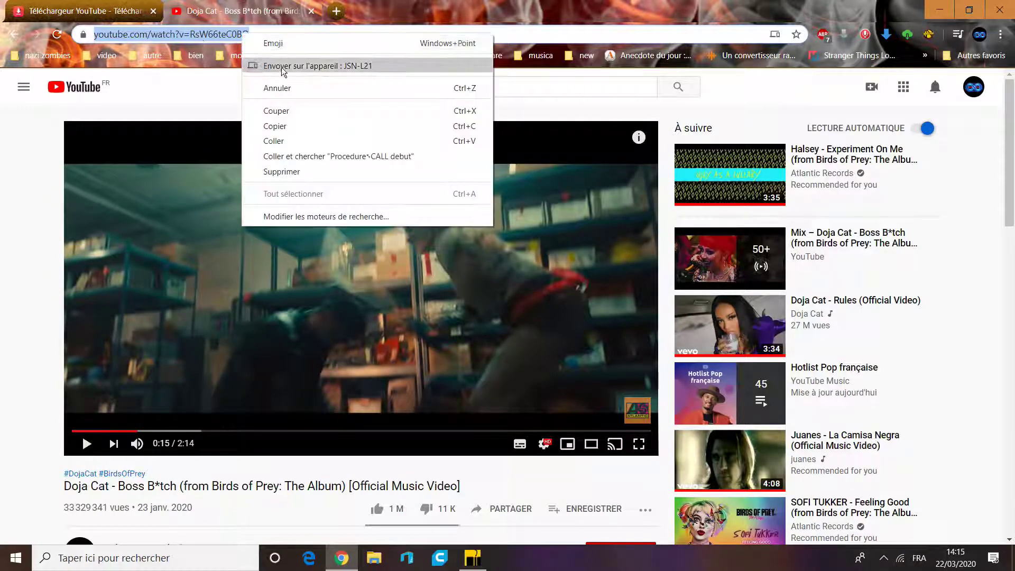
{"action": "left_click", "coordinate": [284, 126]}
{"action": "right_click", "coordinate": [261, 234]}
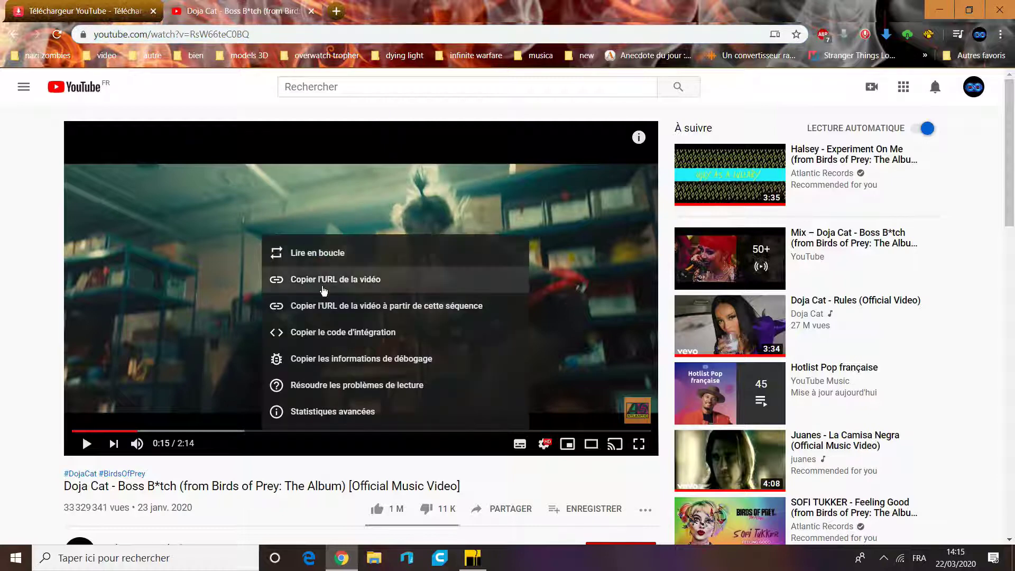
{"action": "left_click", "coordinate": [338, 284]}
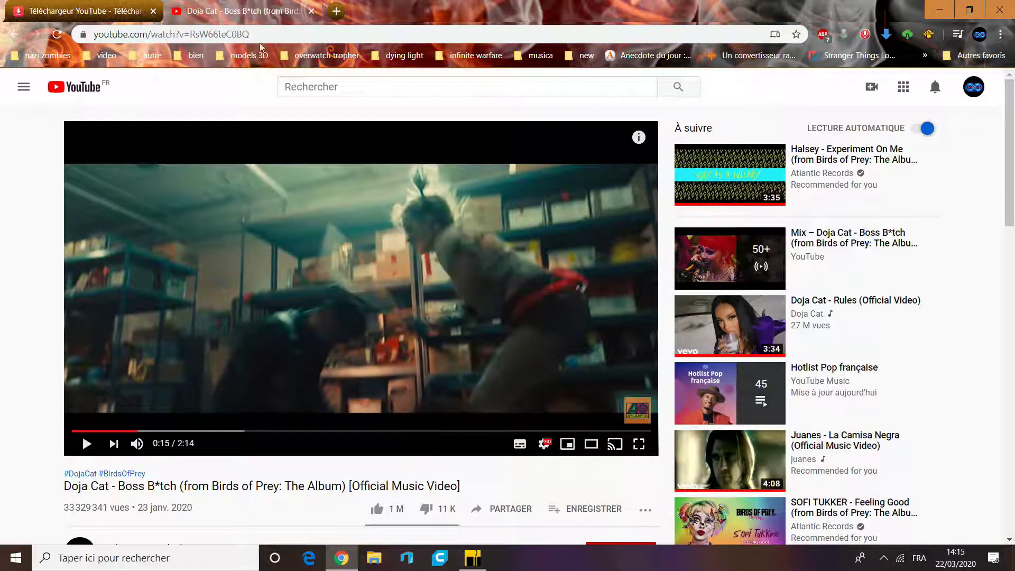
{"action": "right_click", "coordinate": [272, 258]}
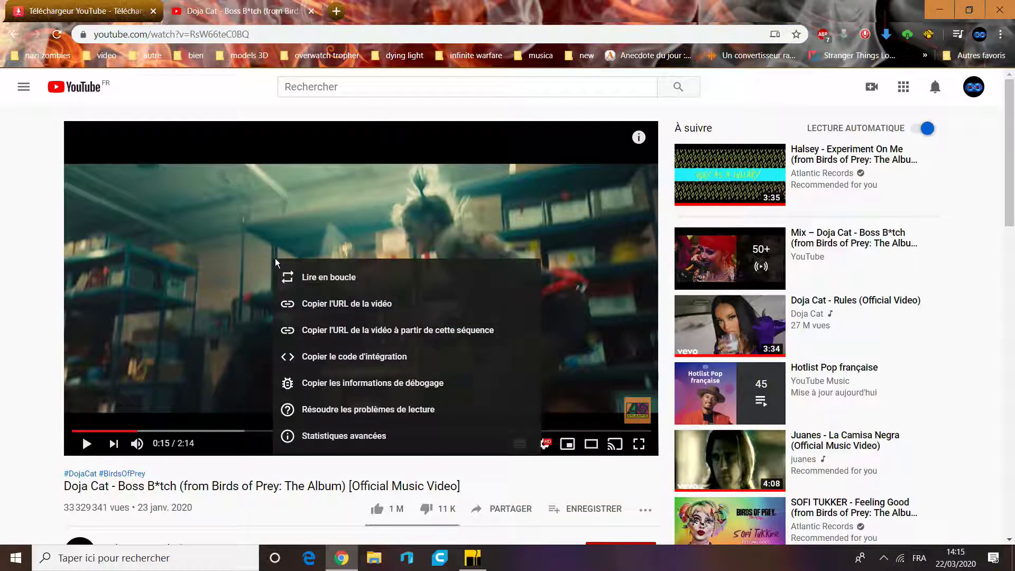
{"action": "left_click", "coordinate": [333, 305]}
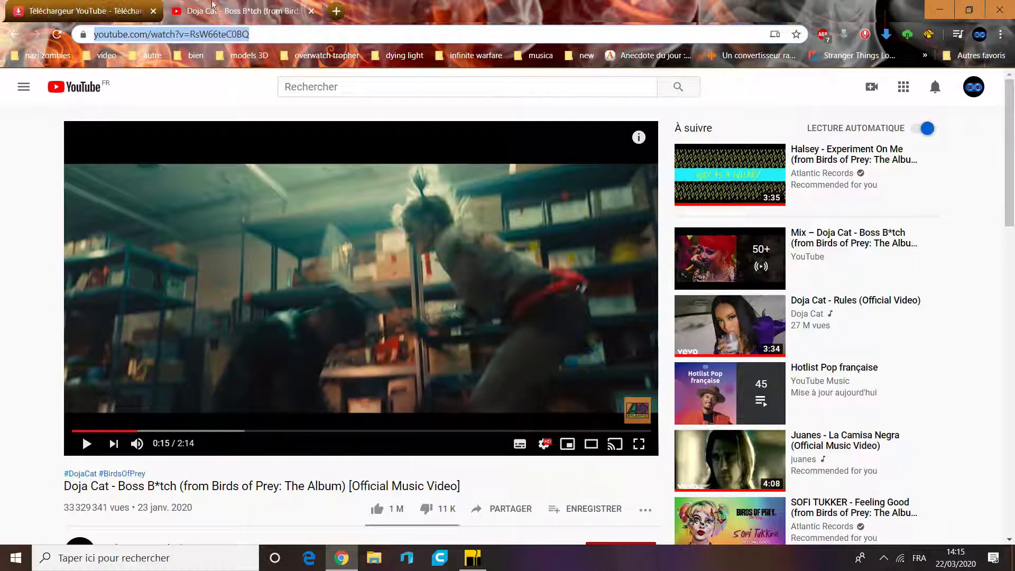
- Close the YouTube video tab, paste the copied link into y2mate's link field and show the mp3 download options
{"action": "middle_click", "coordinate": [236, 17]}
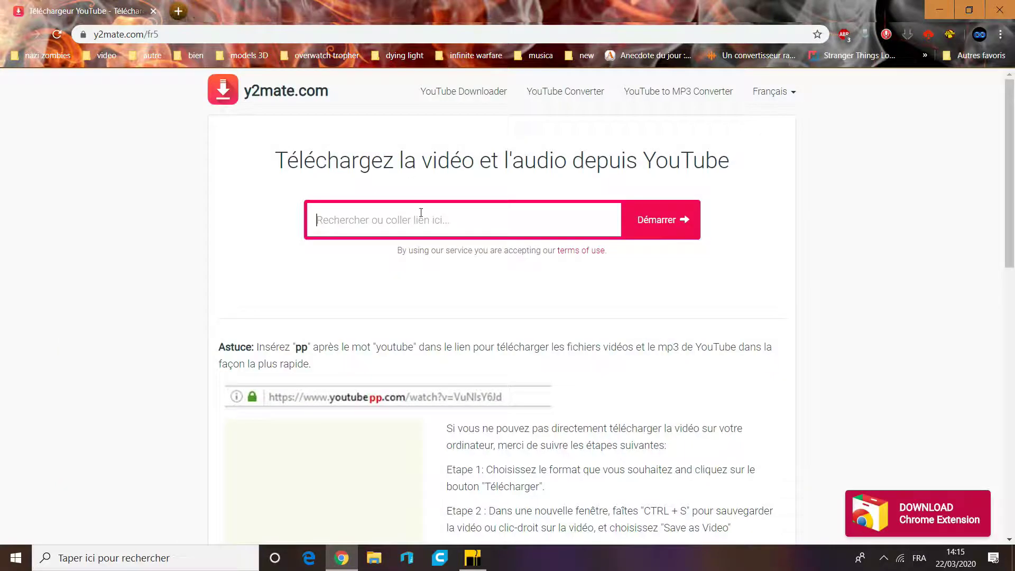
{"action": "key", "text": "ctrl+v"}
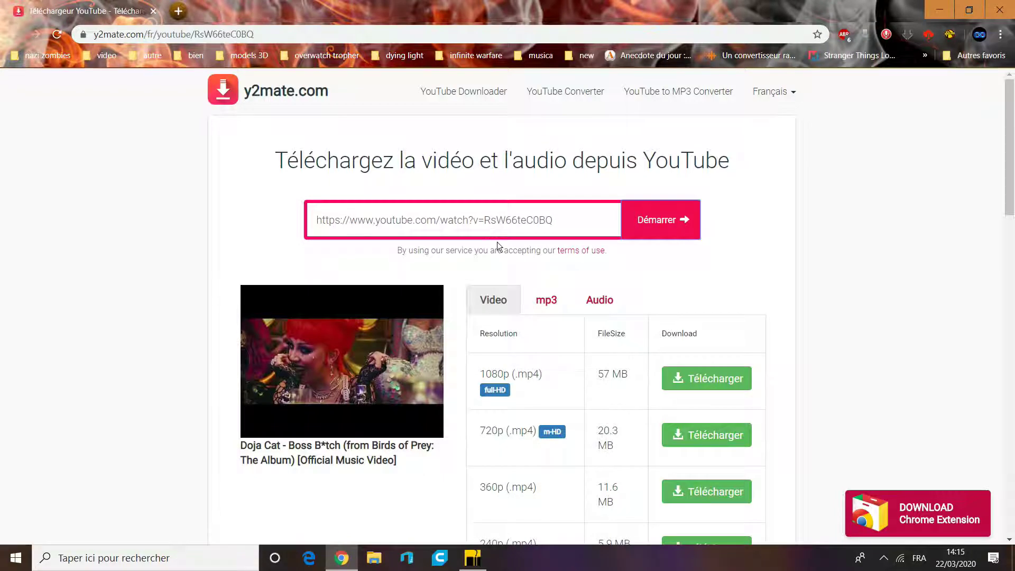
{"action": "left_click", "coordinate": [551, 306]}
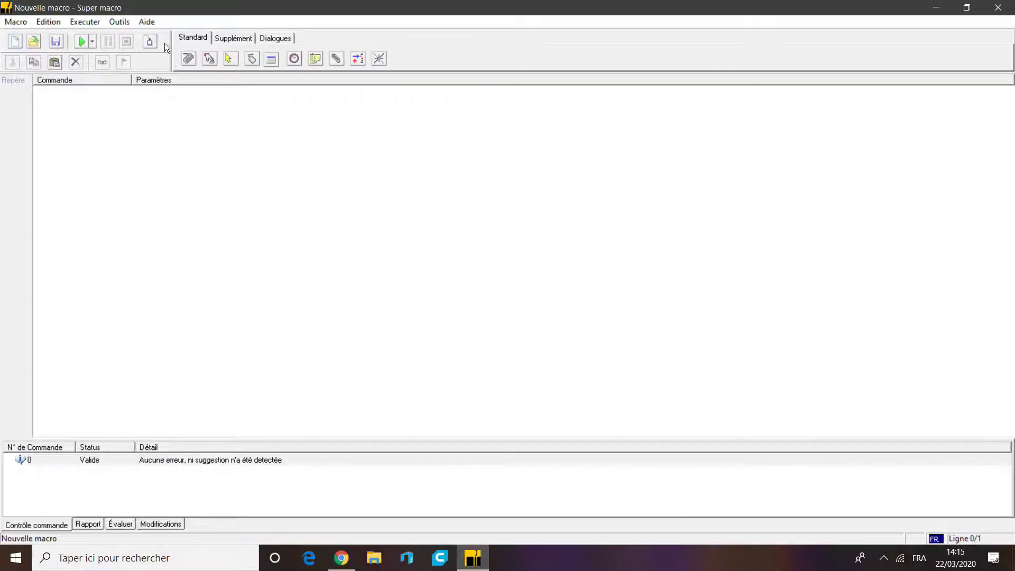
- Add a Pause command of 00:00:01 as the first line of the new macro in Super macro
{"action": "left_click", "coordinate": [295, 57]}
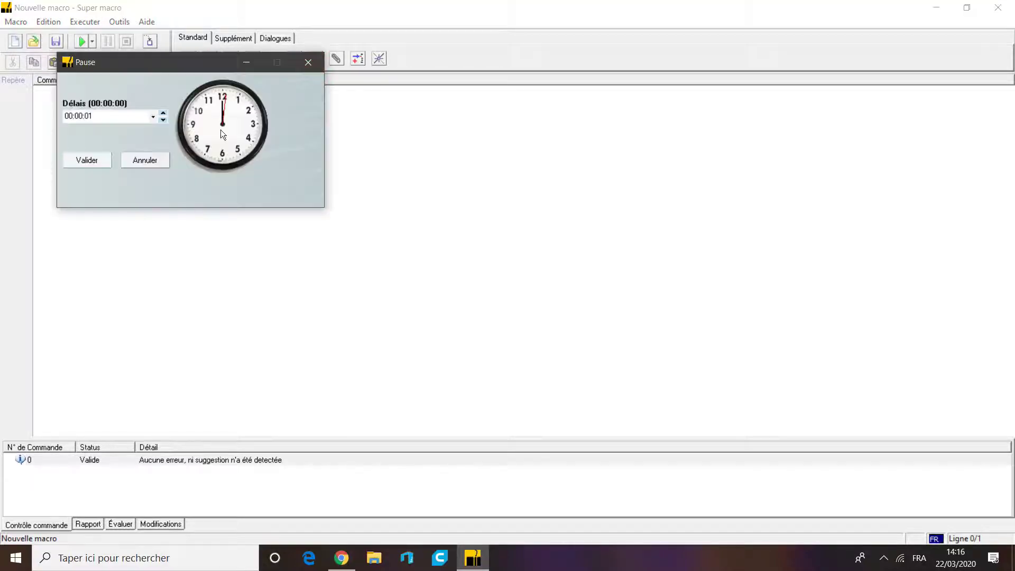
{"action": "left_click", "coordinate": [98, 156]}
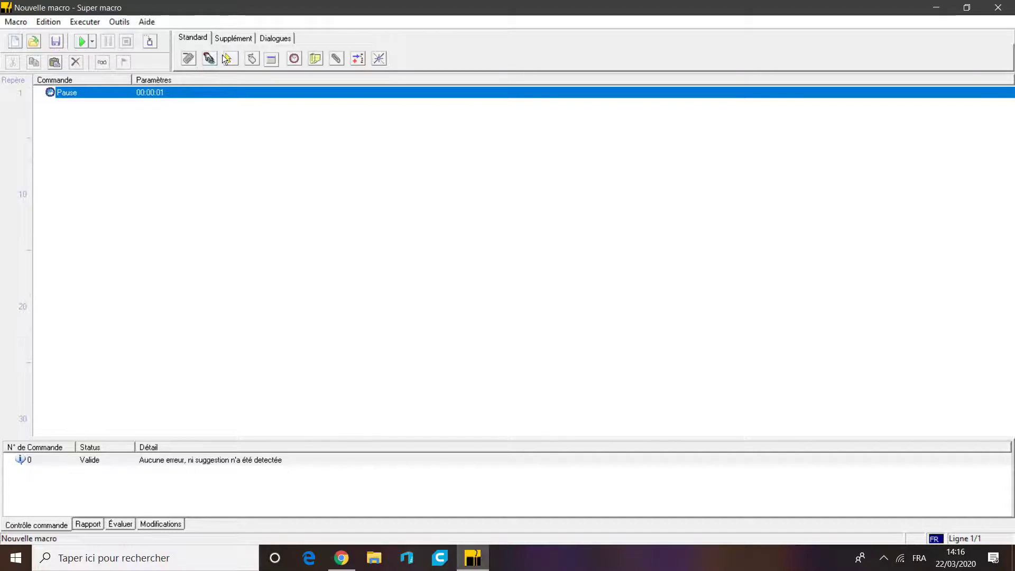
{"action": "left_click", "coordinate": [272, 59]}
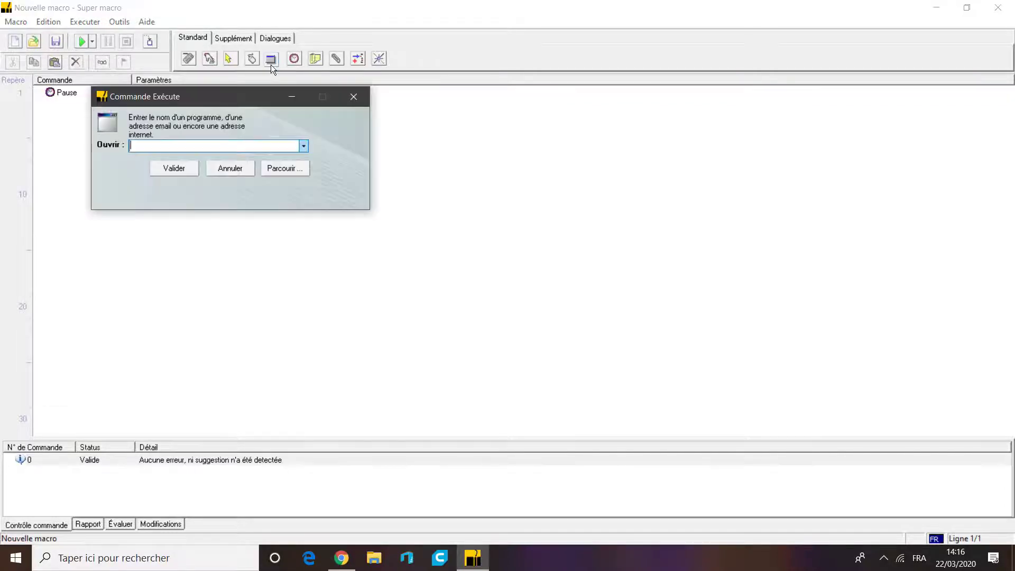
{"action": "key", "text": "ctrl+v"}
{"action": "left_click", "coordinate": [252, 167]}
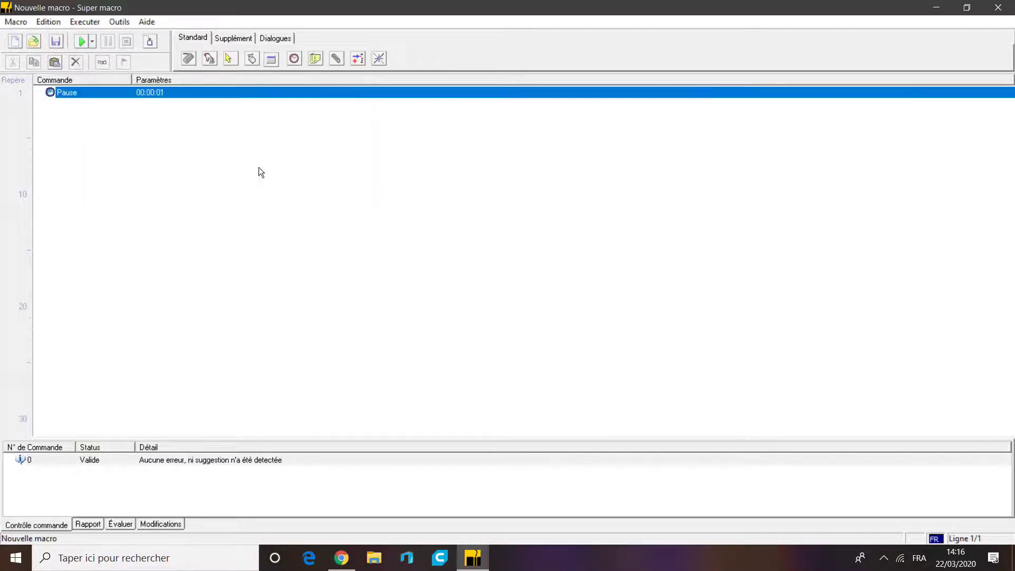
- Switch to Chrome, go to the y2mate home page and copy its address, y2mate.com/fr5
{"action": "left_click", "coordinate": [341, 558]}
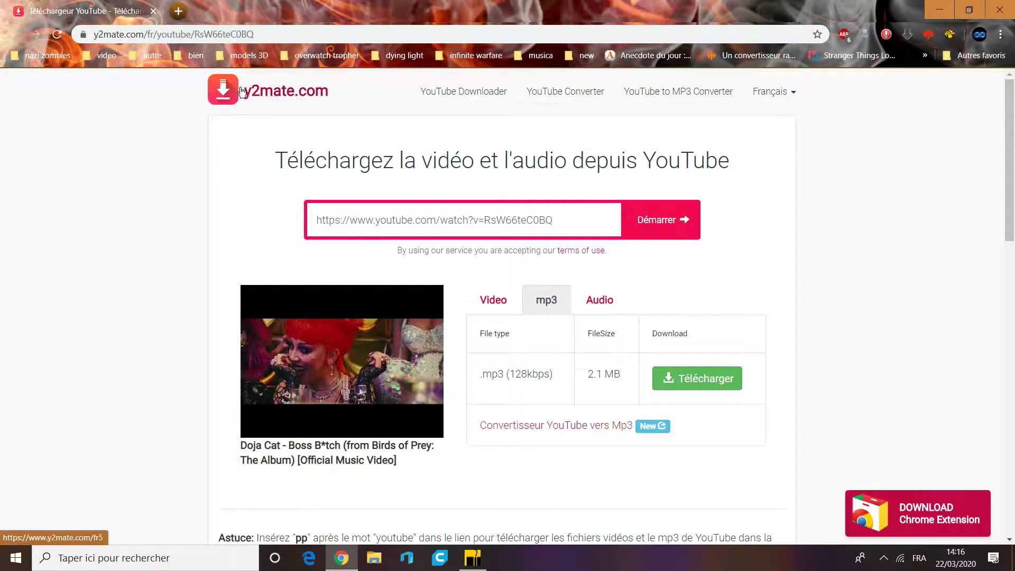
{"action": "left_click", "coordinate": [278, 98]}
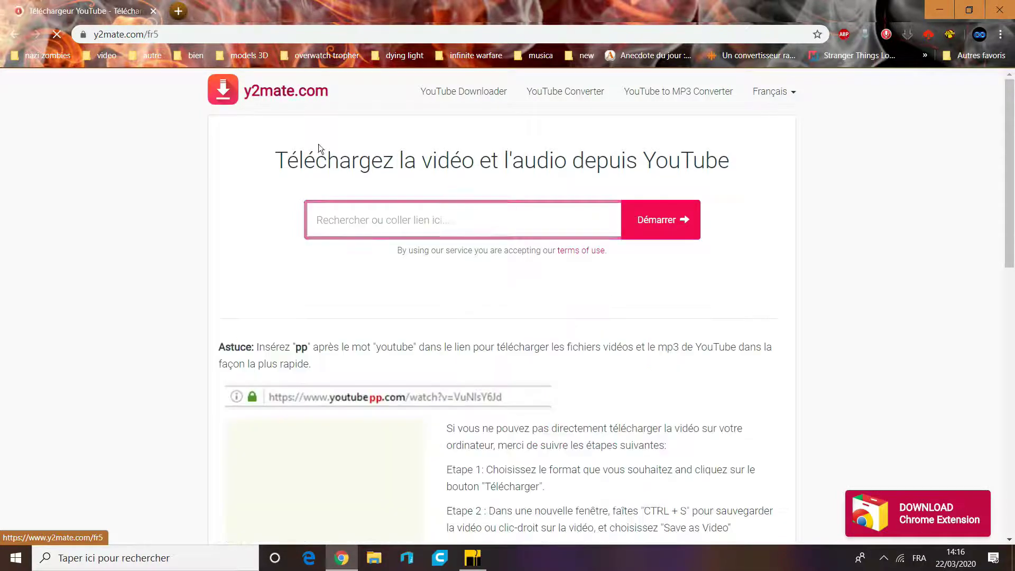
{"action": "left_click", "coordinate": [178, 33]}
{"action": "key", "text": "ctrl+c"}
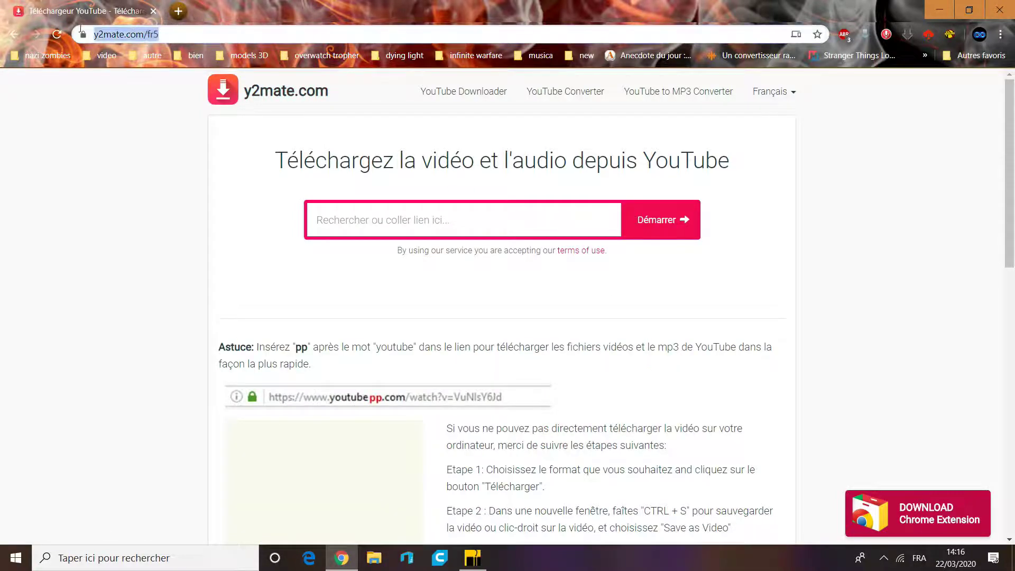
{"action": "right_click", "coordinate": [147, 33]}
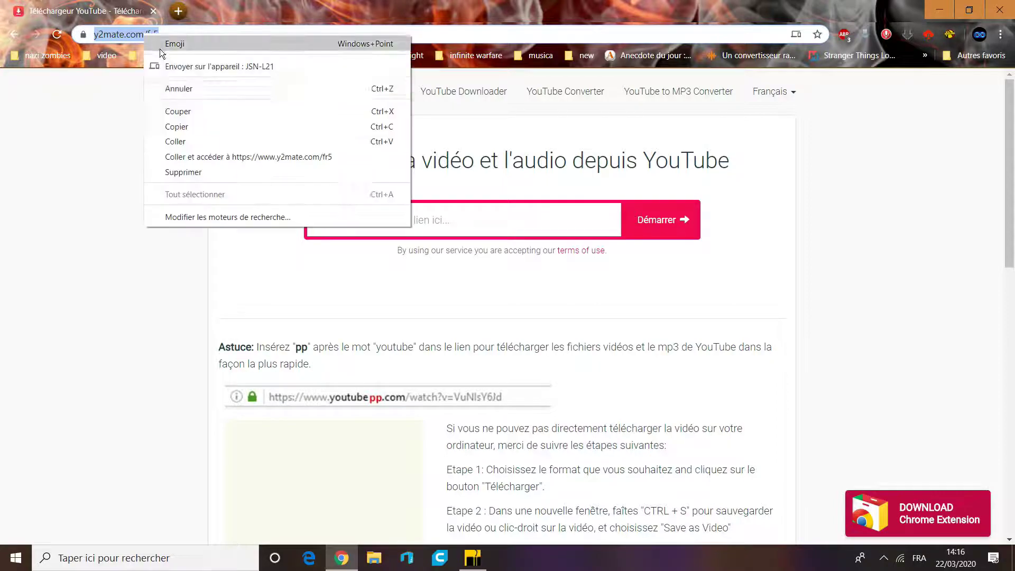
{"action": "left_click", "coordinate": [124, 182]}
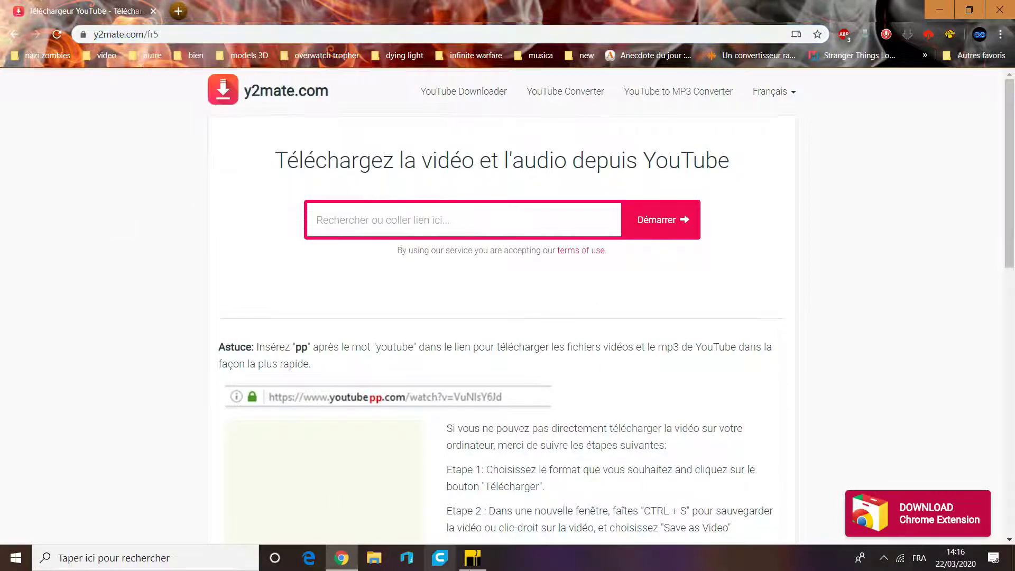
{"action": "left_click", "coordinate": [473, 558]}
{"action": "left_click", "coordinate": [271, 58]}
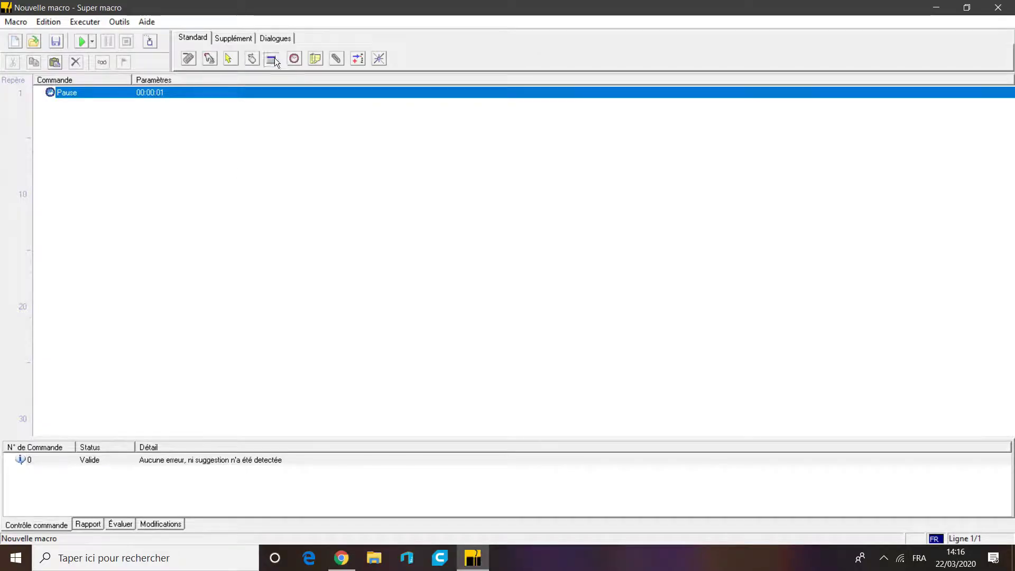
{"action": "key", "text": "ctrl+v"}
{"action": "left_click", "coordinate": [176, 162]}
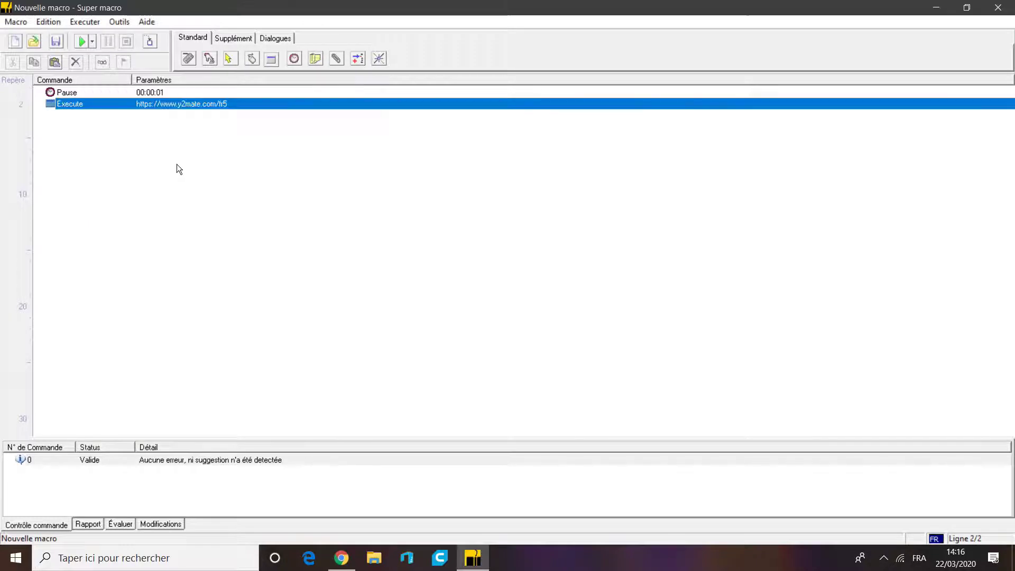
- Run the macro from its first line to test it, and close the extra y2mate tab
{"action": "left_click", "coordinate": [68, 91]}
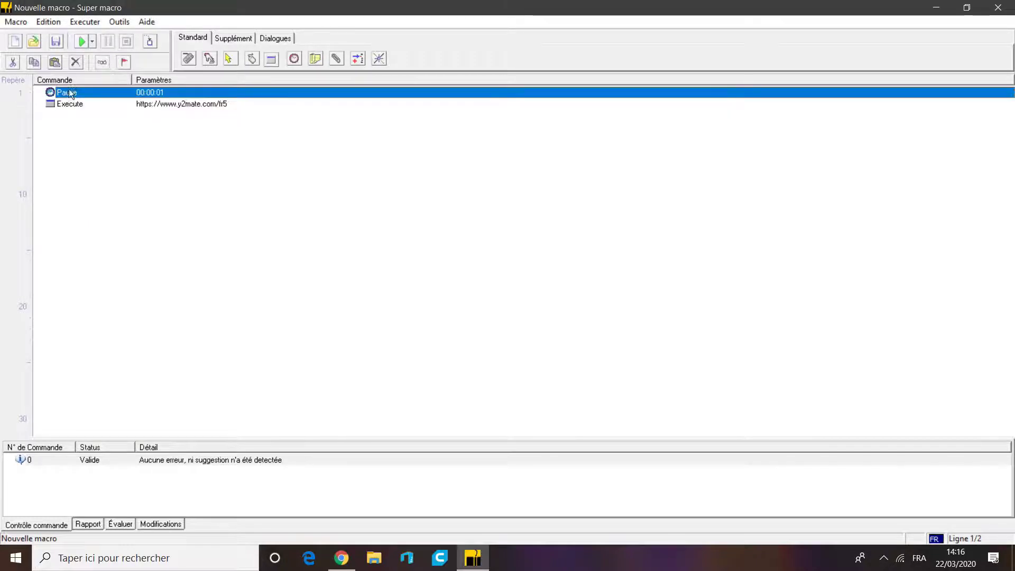
{"action": "left_click", "coordinate": [82, 41]}
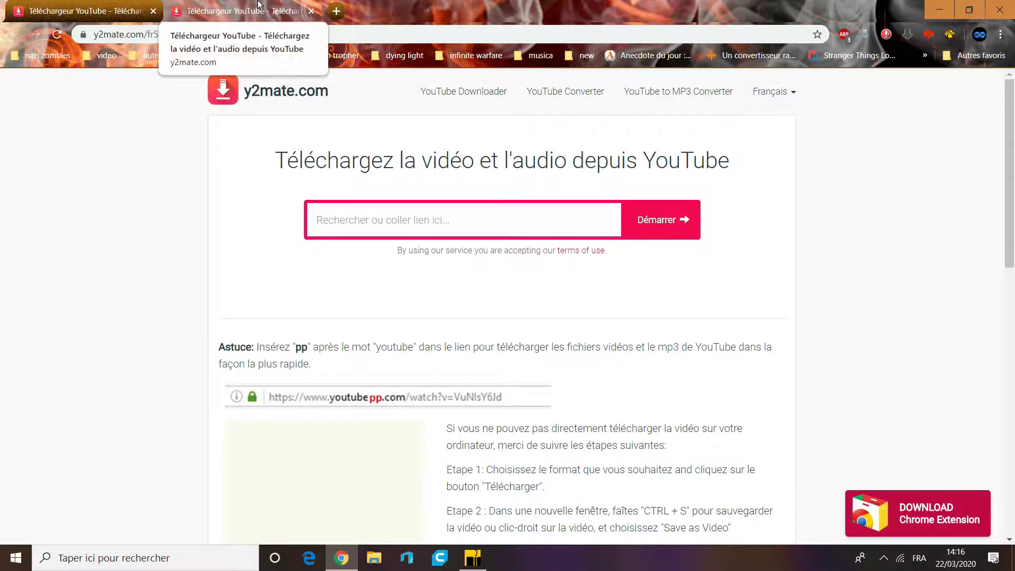
{"action": "middle_click", "coordinate": [259, 4]}
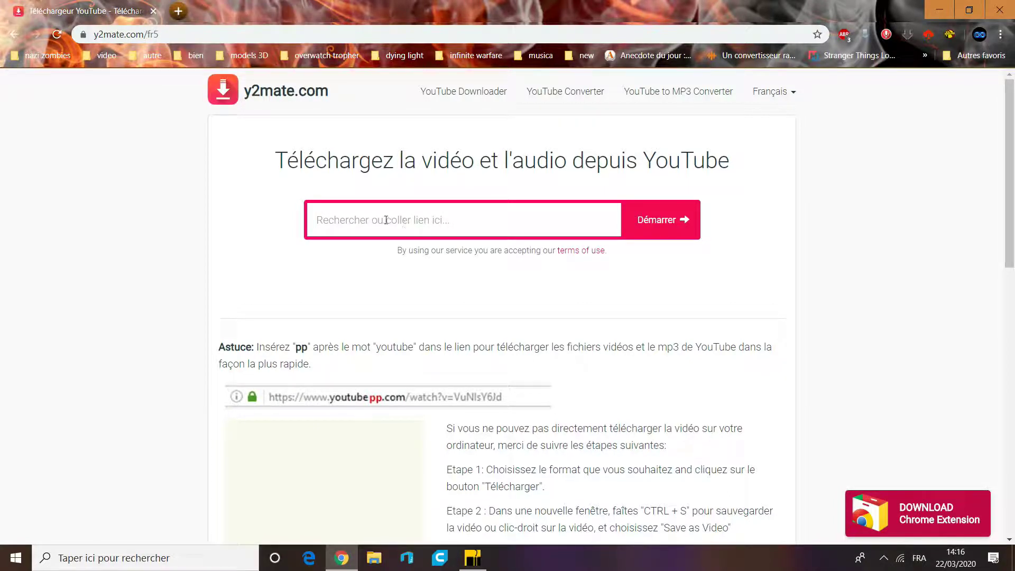
- Bring back Super macro, un-maximize its window and move it aside so the y2mate link field shows
{"action": "left_click", "coordinate": [472, 557]}
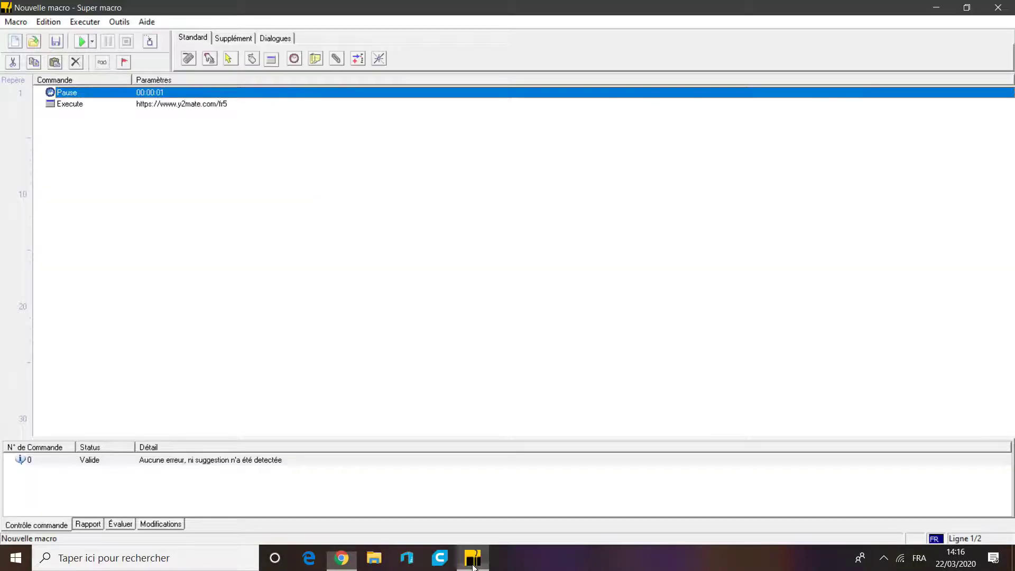
{"action": "left_click", "coordinate": [978, 6]}
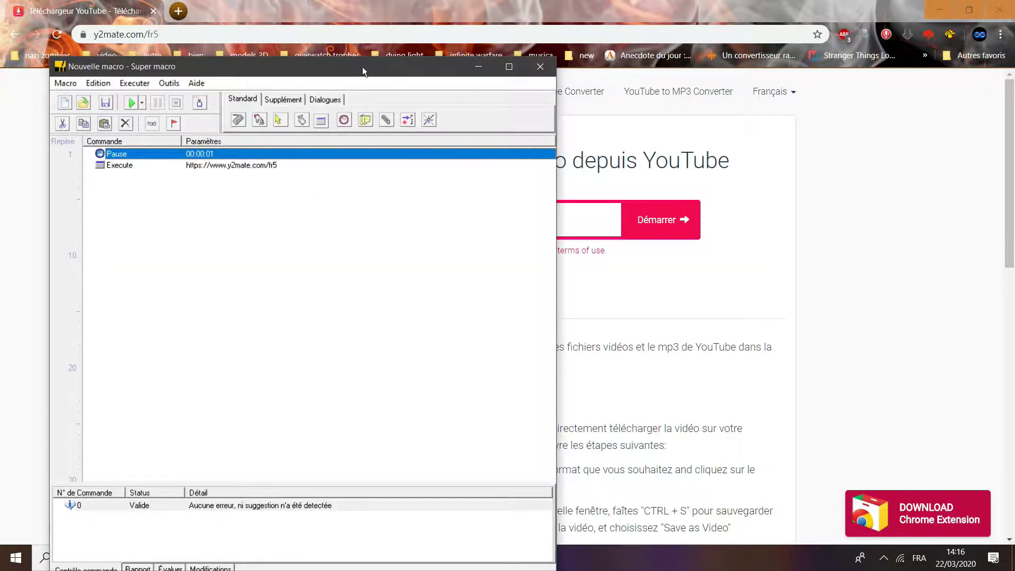
{"action": "left_click_drag", "start_coordinate": [344, 59], "coordinate": [904, 61]}
- Copy the 00:00:01 Pause command and paste it after the Execute line
{"action": "left_click", "coordinate": [678, 158]}
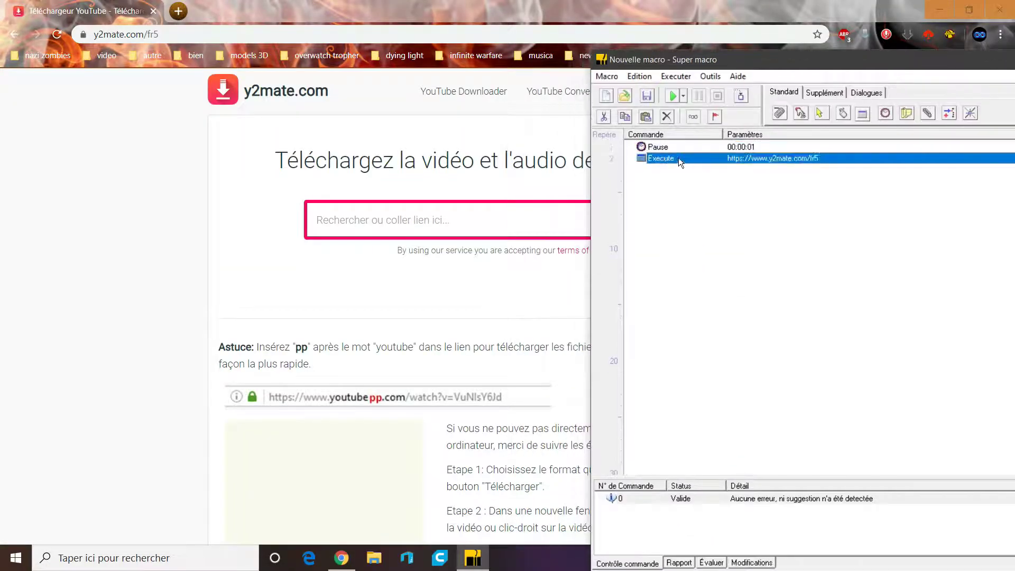
{"action": "left_click", "coordinate": [694, 147]}
{"action": "left_click", "coordinate": [679, 154]}
{"action": "key", "text": "ctrl+v"}
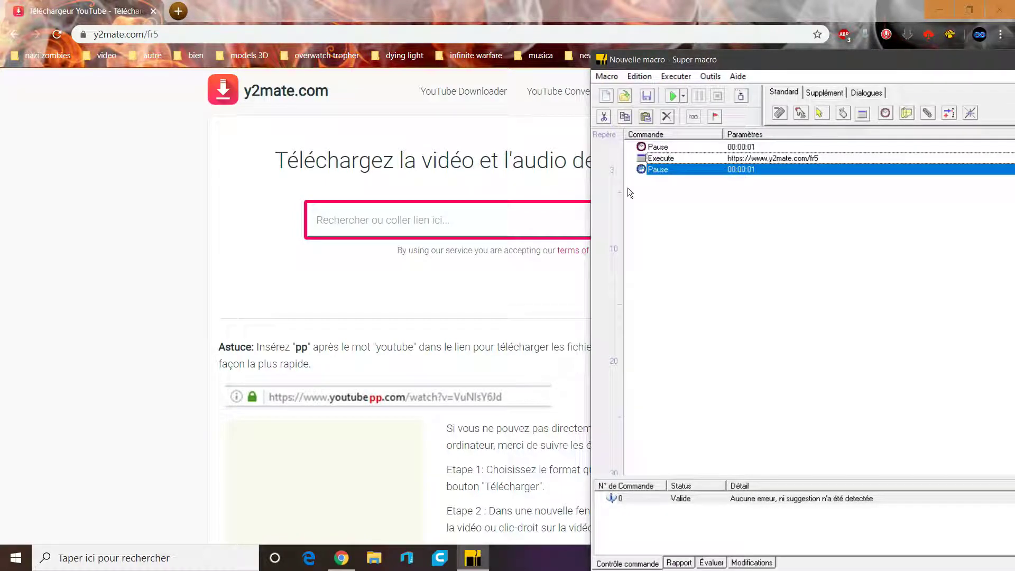
- Add a direct cursor move command, capturing X 654, Y 328 at the y2mate link field as its target
{"action": "left_click", "coordinate": [820, 111]}
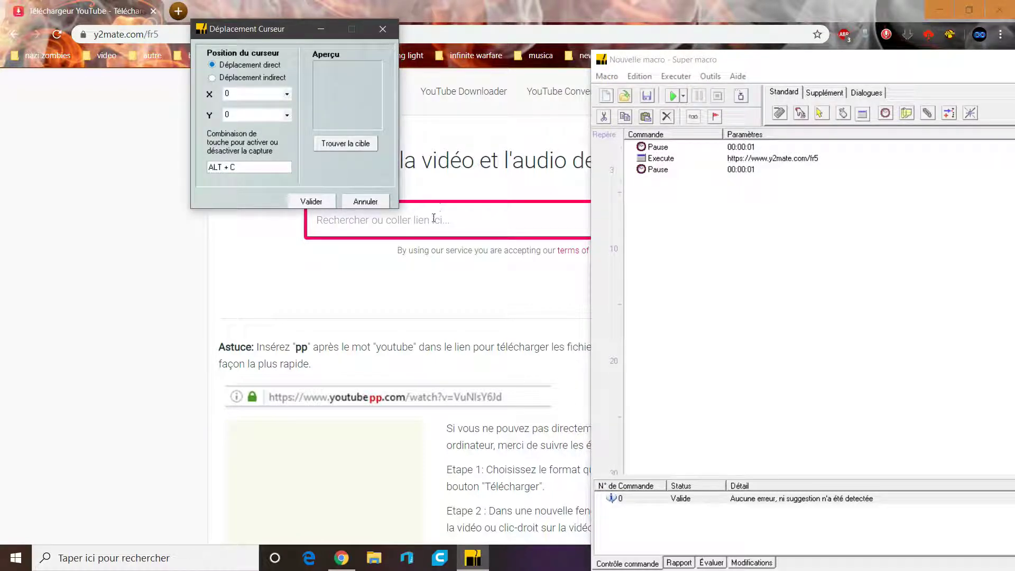
{"action": "key", "text": "alt+c"}
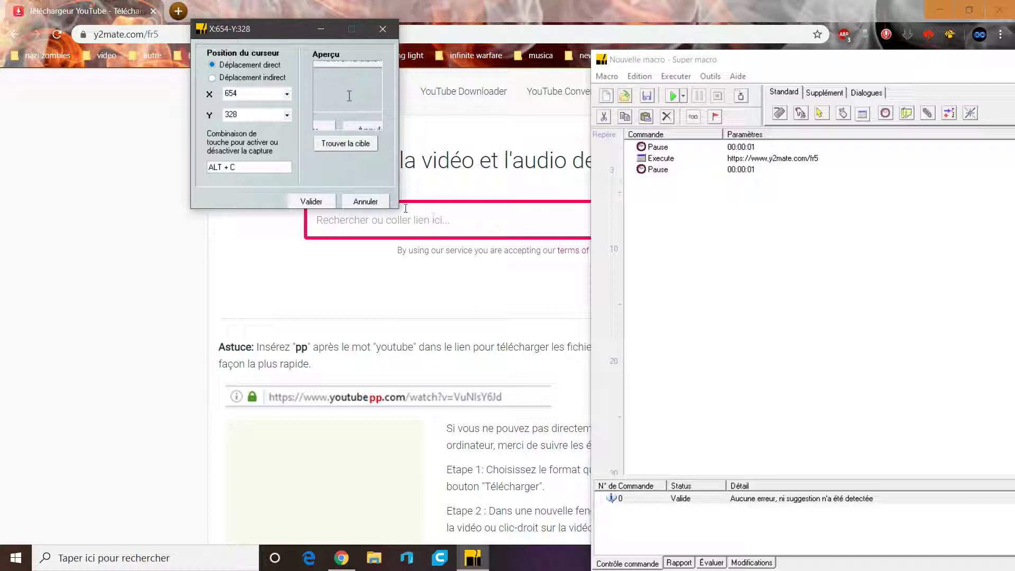
{"action": "left_click", "coordinate": [322, 203]}
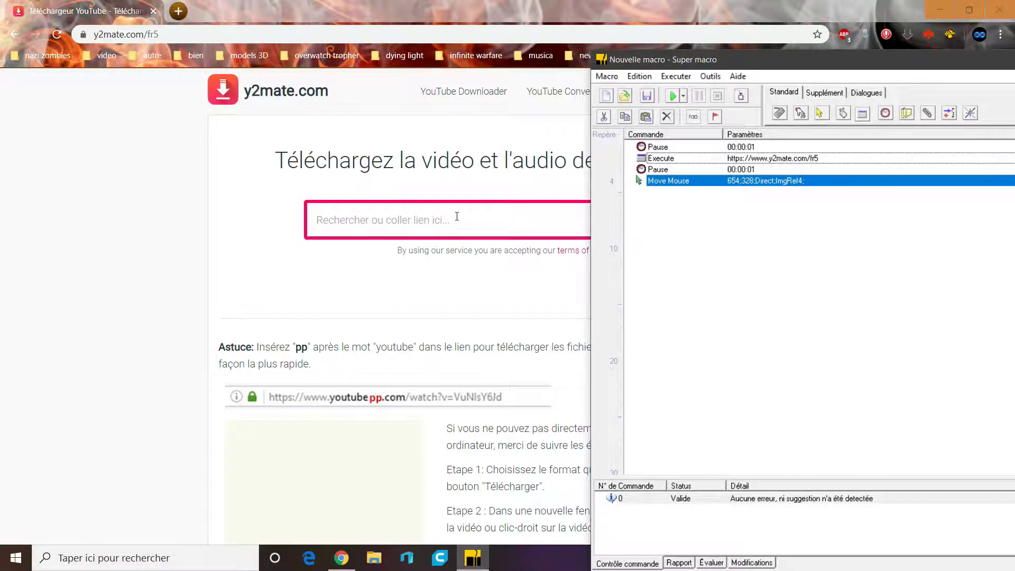
- Add a mouse command after the cursor move that performs a single left click (Clique, Gauche)
{"action": "left_click", "coordinate": [842, 113]}
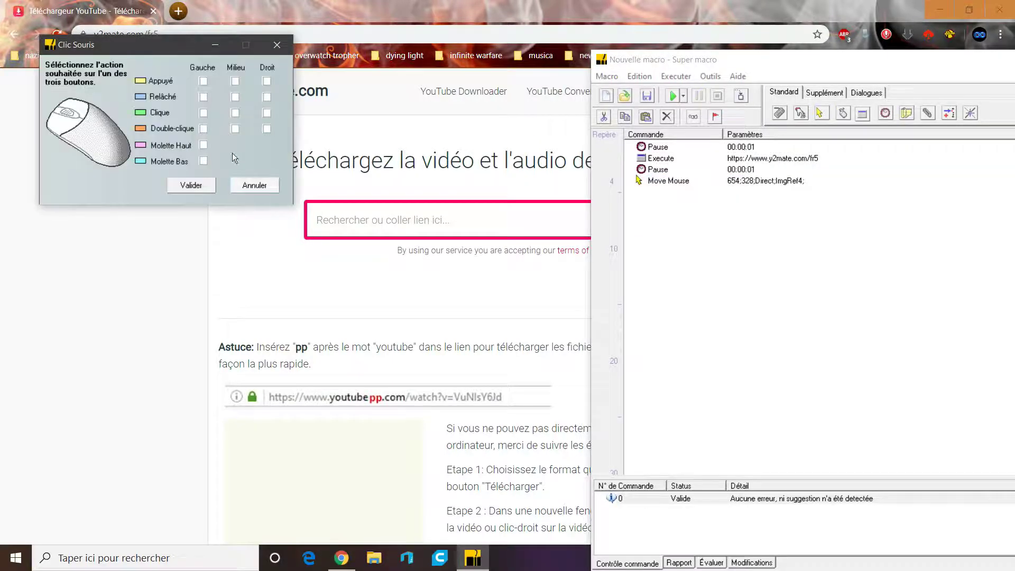
{"action": "left_click", "coordinate": [203, 113]}
{"action": "left_click", "coordinate": [198, 183]}
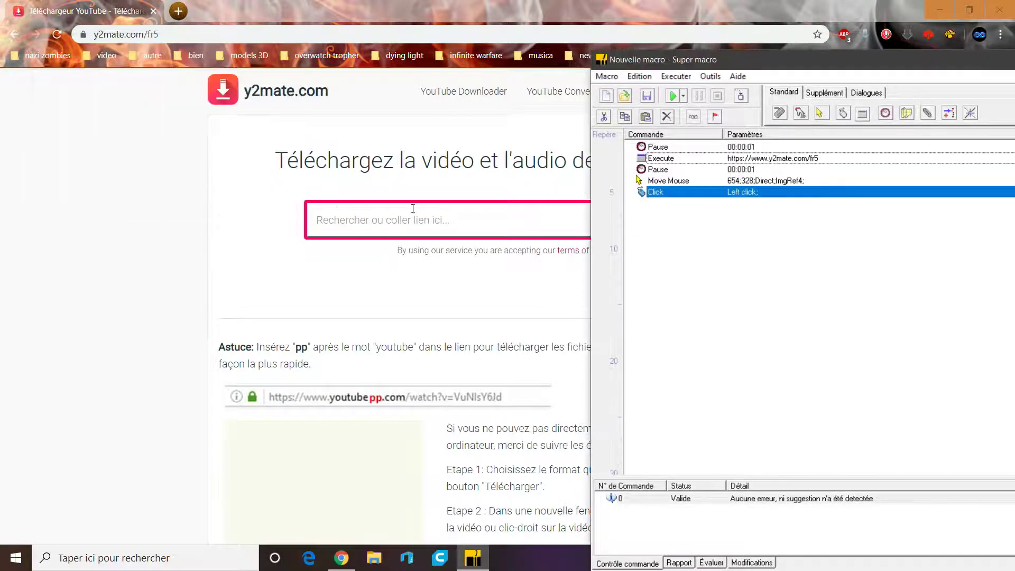
- Try focusing the y2mate link field manually, then return to Super macro and add a 00:00:01 Pause after the Click command
{"action": "left_click", "coordinate": [444, 226]}
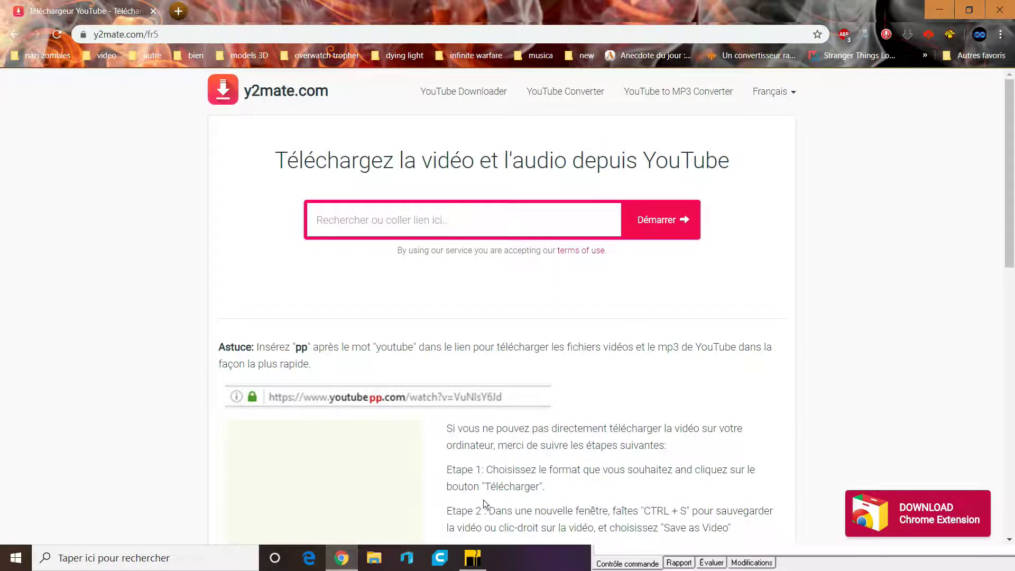
{"action": "left_click", "coordinate": [484, 552]}
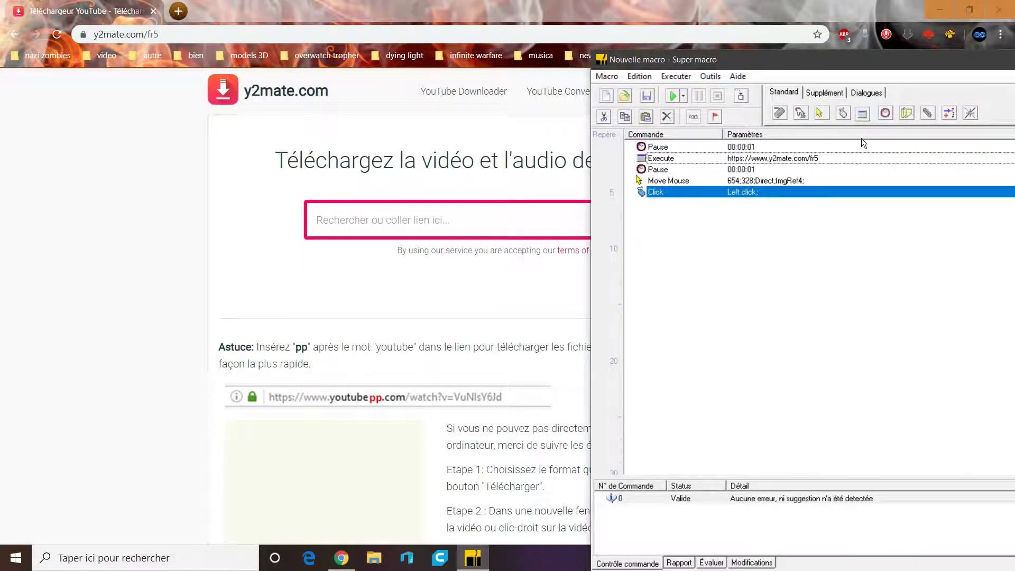
{"action": "left_click", "coordinate": [885, 113]}
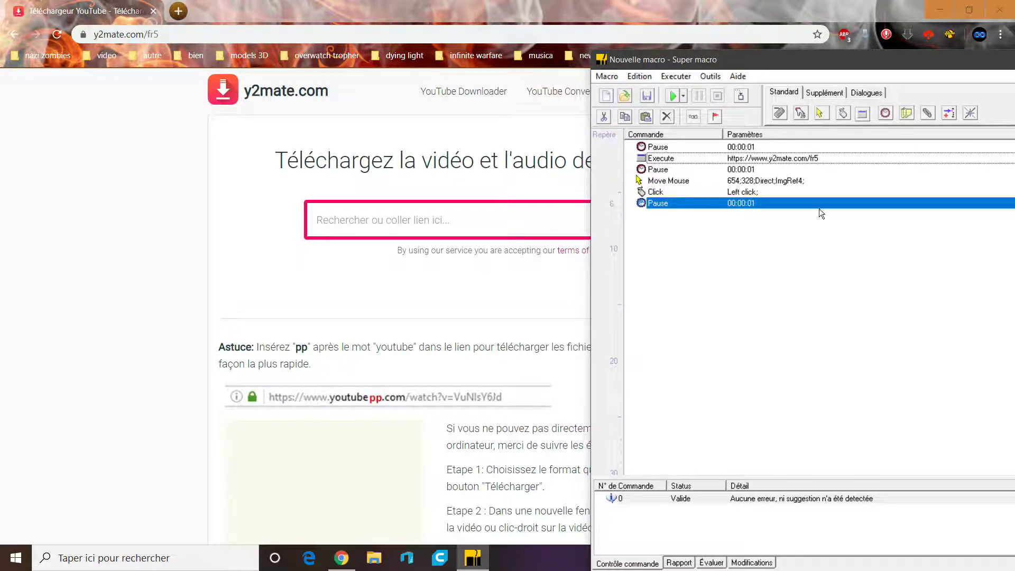
- Add two special-key commands after the last Pause: CTRL DROITE with V, followed by ENTREE, both with the Appuyer & relâcher action
{"action": "left_click", "coordinate": [801, 114]}
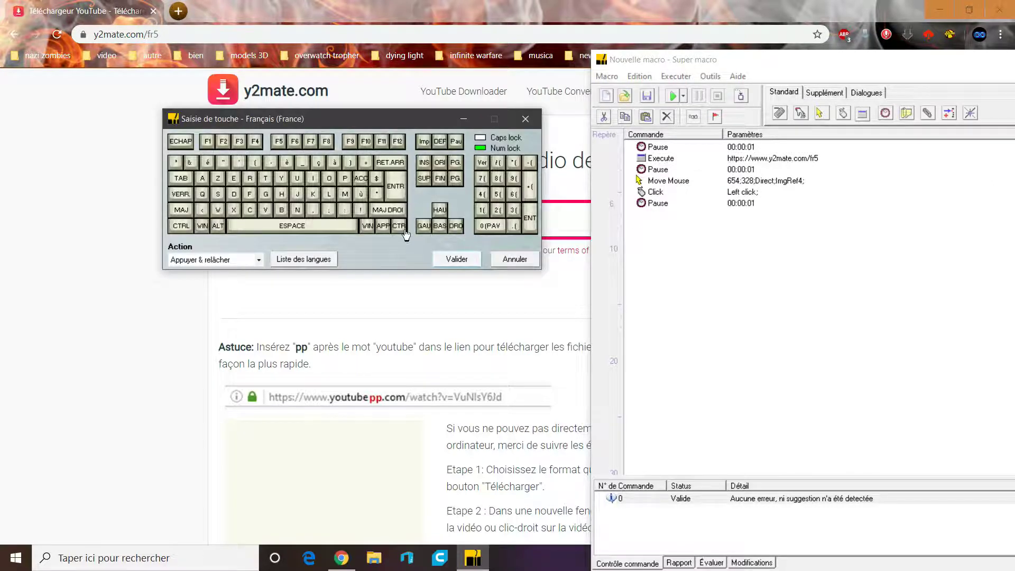
{"action": "left_click", "coordinate": [403, 229]}
{"action": "left_click", "coordinate": [456, 259]}
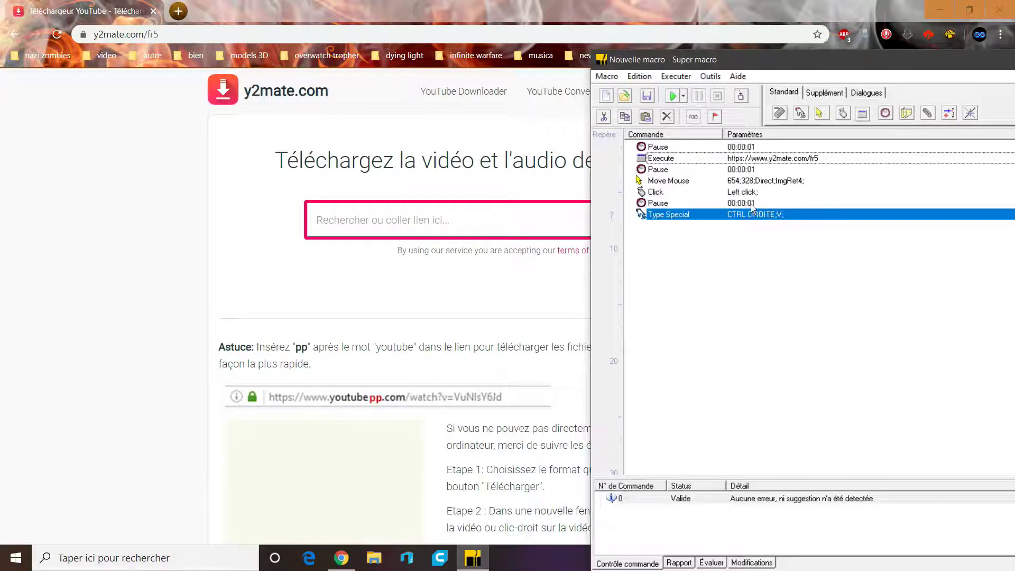
{"action": "left_click", "coordinate": [800, 113]}
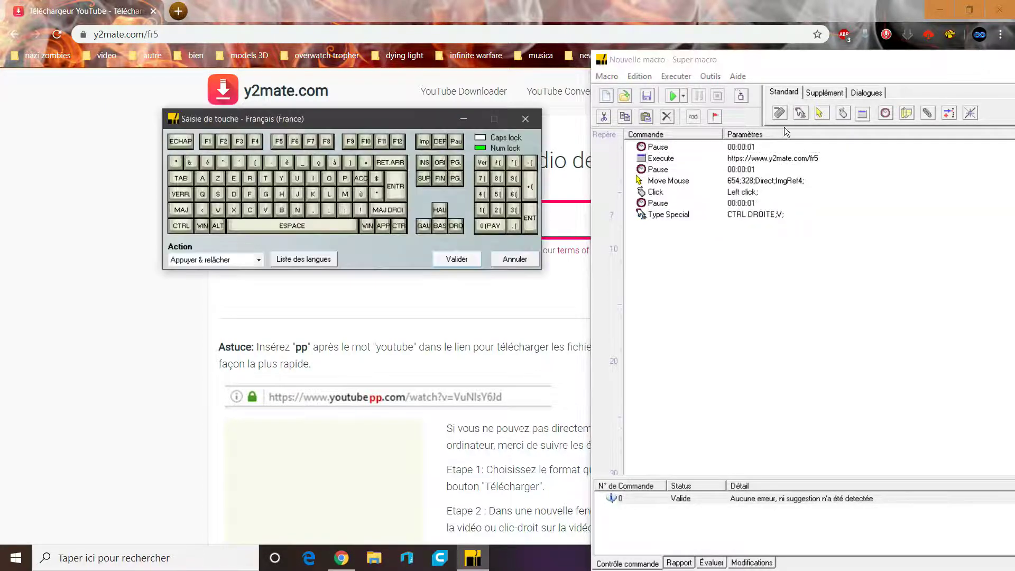
{"action": "left_click", "coordinate": [397, 187]}
{"action": "left_click", "coordinate": [456, 259]}
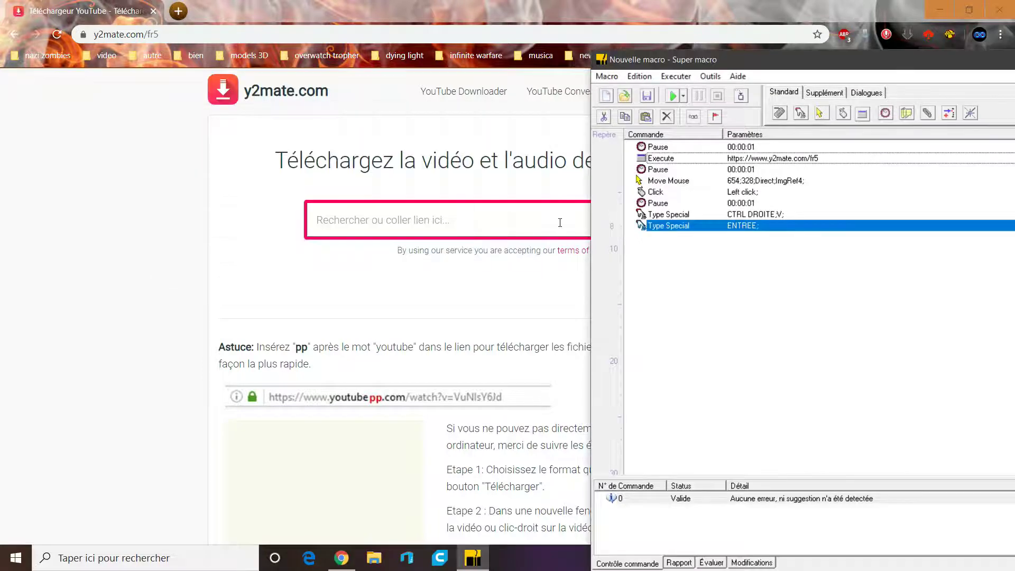
- Try pasting the copied "Pause 00:00:01" text into the y2mate link field and submitting it
{"action": "left_click", "coordinate": [487, 215]}
{"action": "type", "text": "Pause\t00:00:01"}
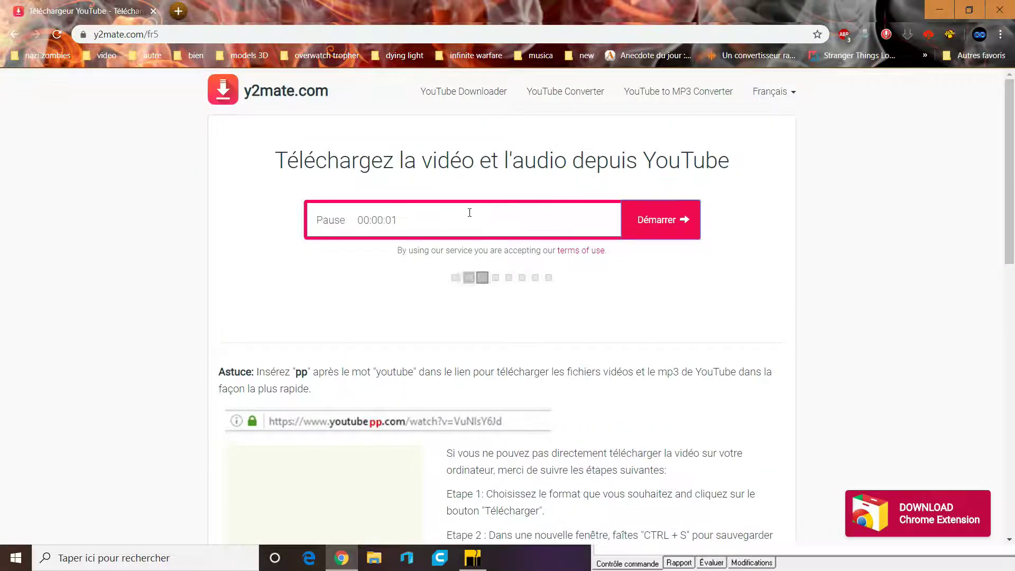
{"action": "key", "text": "ctrl+a"}
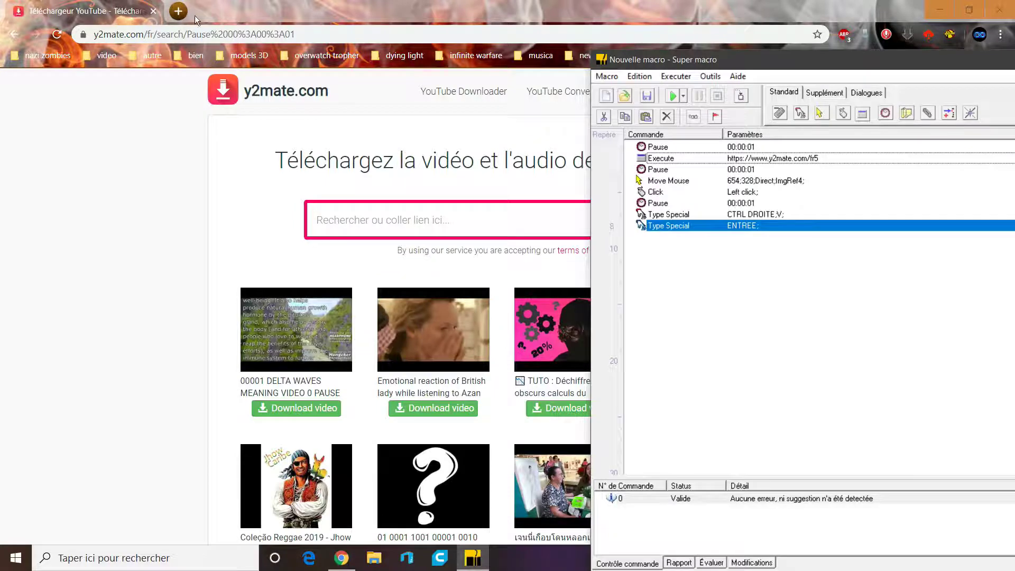
{"action": "left_click", "coordinate": [180, 15]}
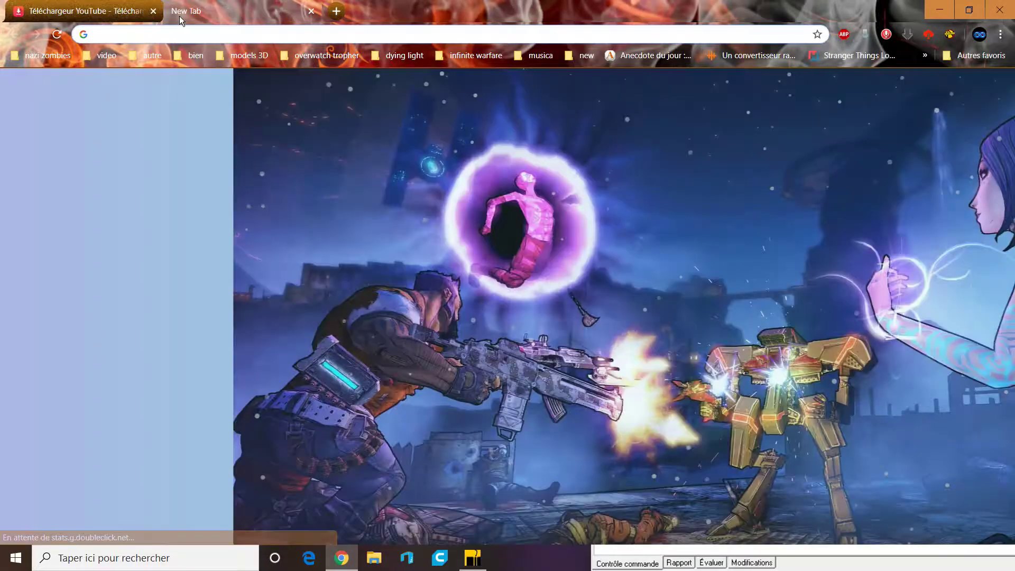
{"action": "type", "text": "doja cat"}
{"action": "key", "text": "Return"}
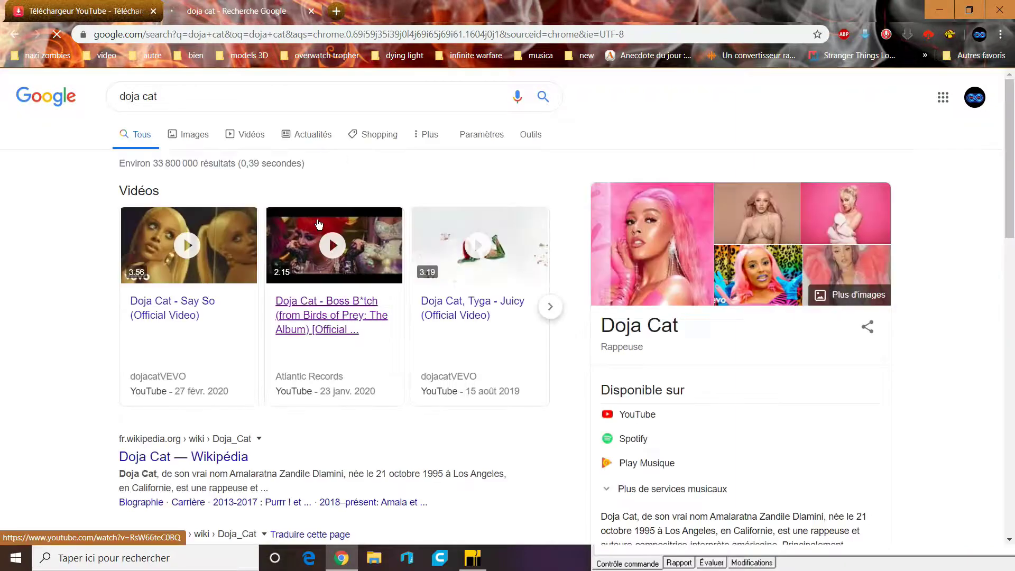
{"action": "left_click", "coordinate": [335, 306]}
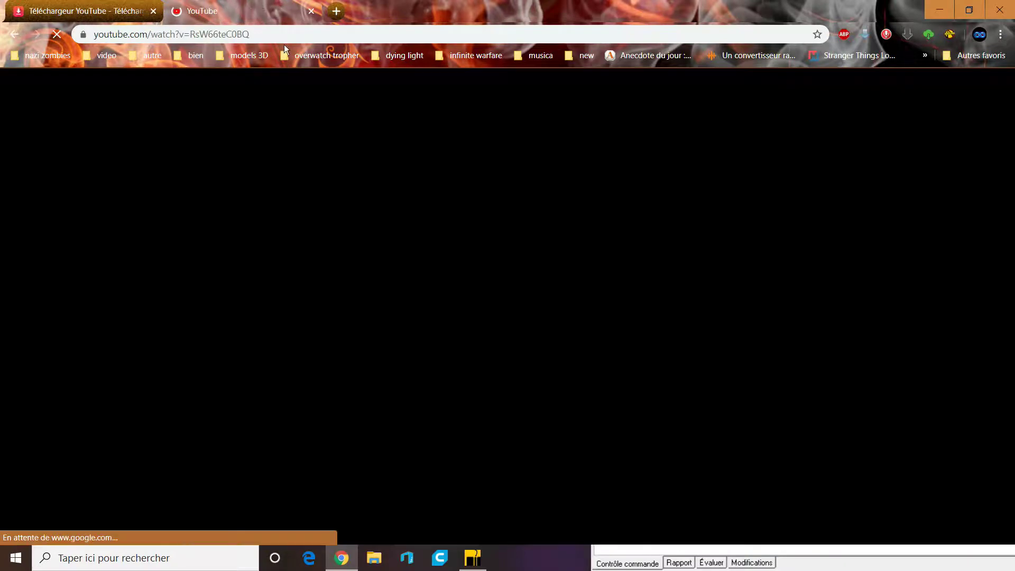
{"action": "key", "text": "ctrl+w"}
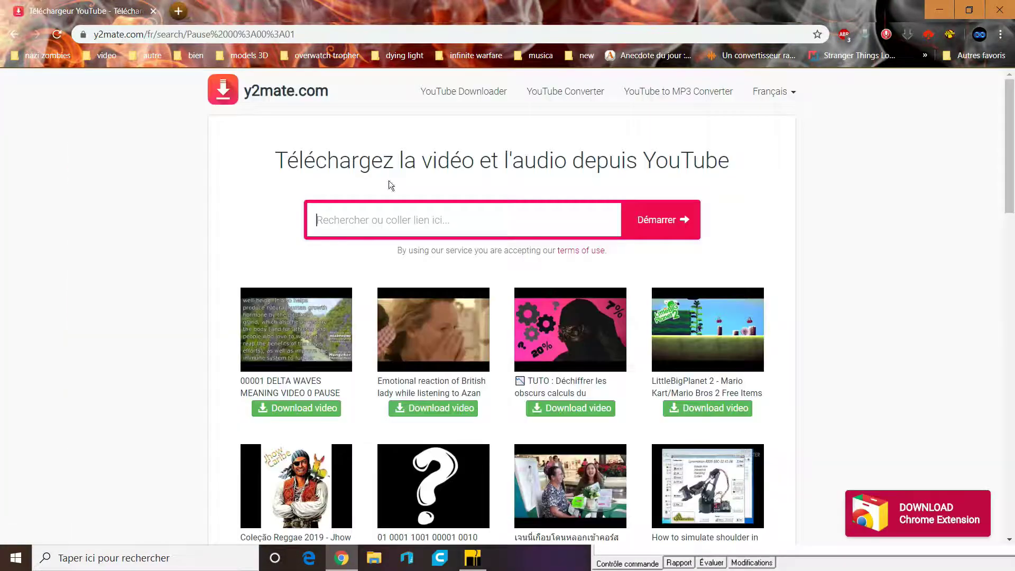
{"action": "type", "text": "https://www.youtube.com/watch?v=RsW66teC0BQ"}
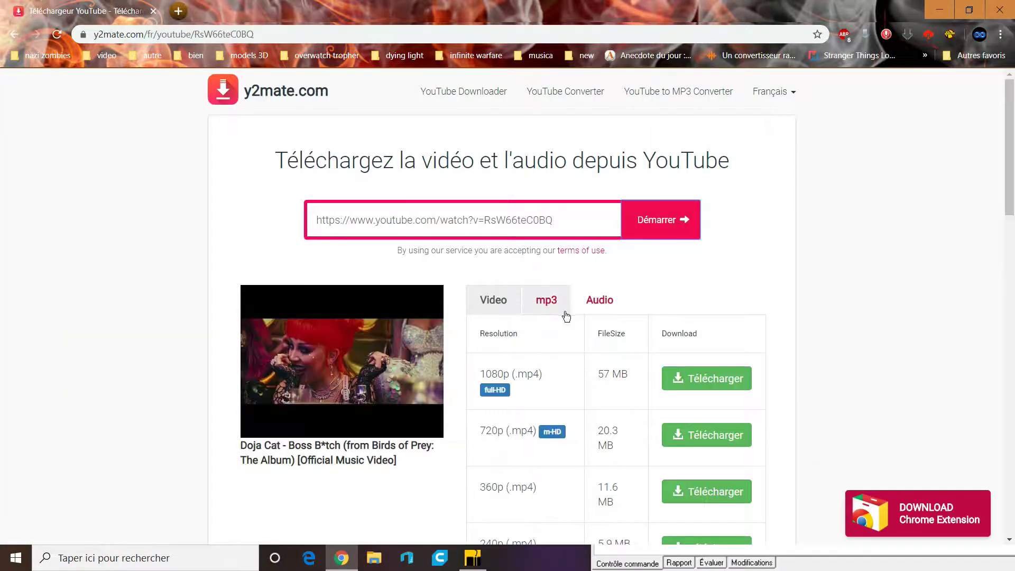
- Return to Super macro and add a 00:00:01 Pause after the ENTREE command
{"action": "left_click", "coordinate": [473, 557]}
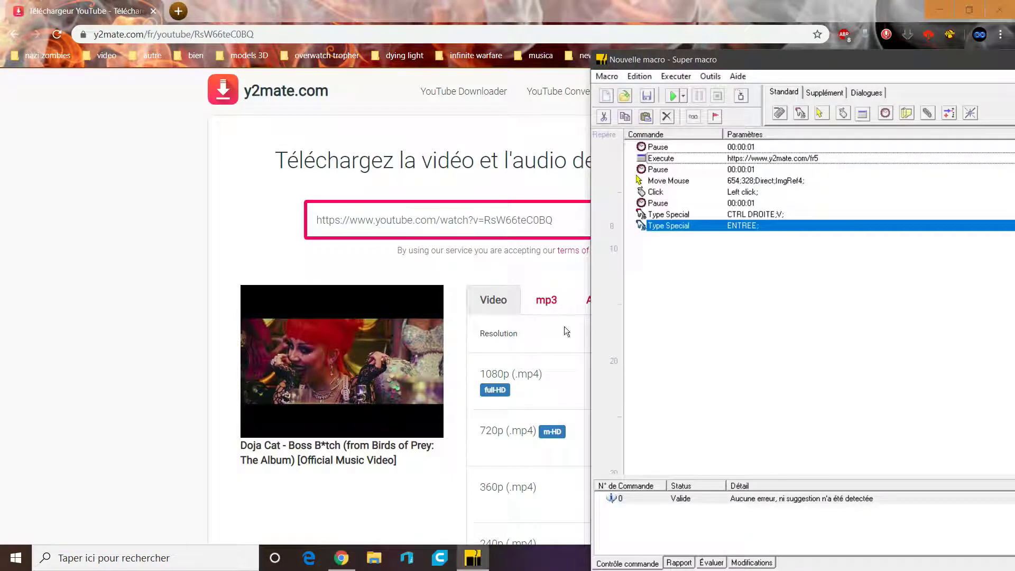
{"action": "left_click", "coordinate": [884, 112]}
{"action": "left_click", "coordinate": [86, 159]}
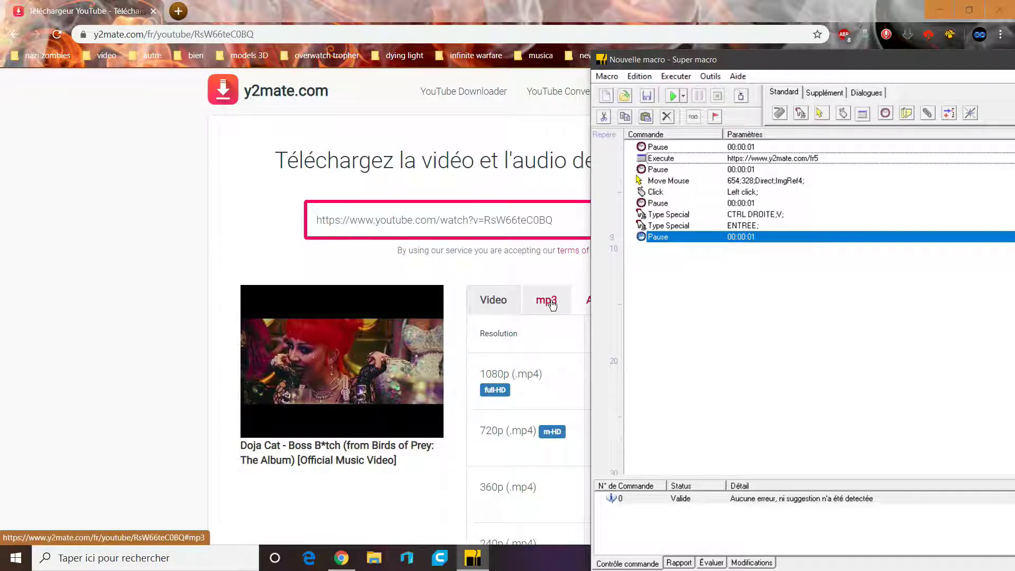
- Add a direct cursor move command, capturing X 822, Y 451 at y2mate's mp3 option as its target
{"action": "left_click", "coordinate": [430, 328]}
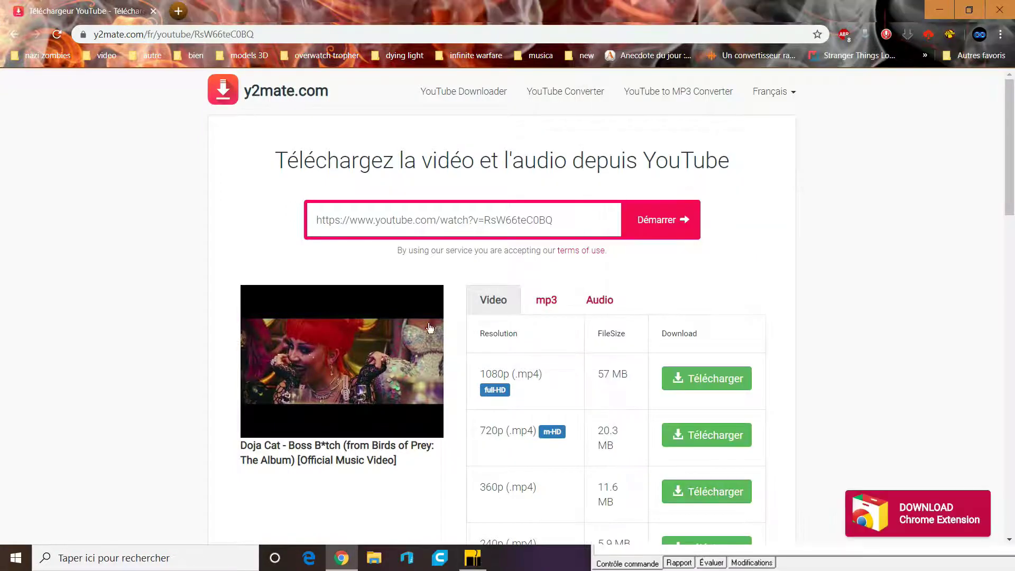
{"action": "left_click", "coordinate": [473, 557]}
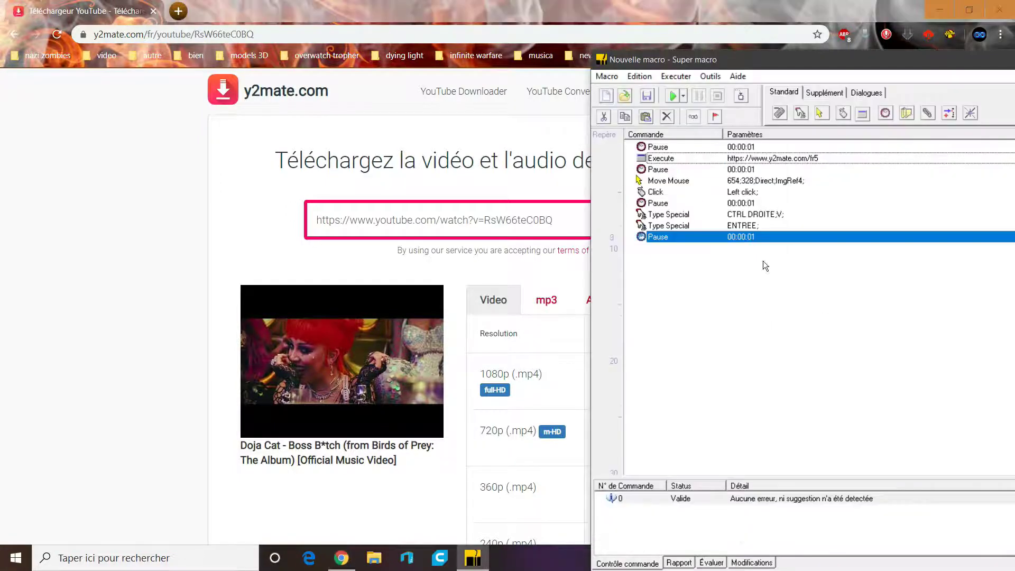
{"action": "left_click", "coordinate": [822, 113]}
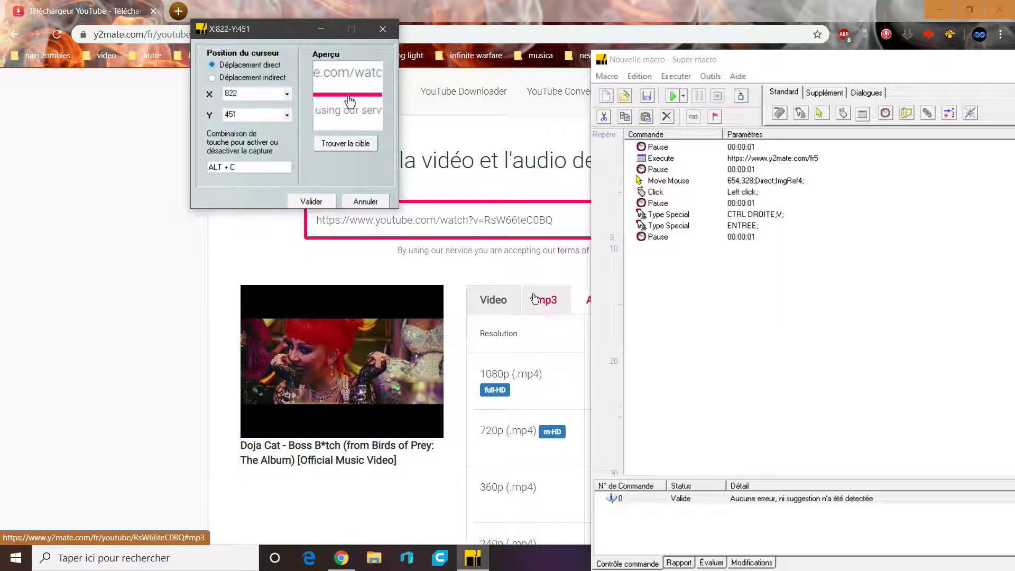
{"action": "key", "text": "alt+c"}
{"action": "left_click", "coordinate": [317, 202]}
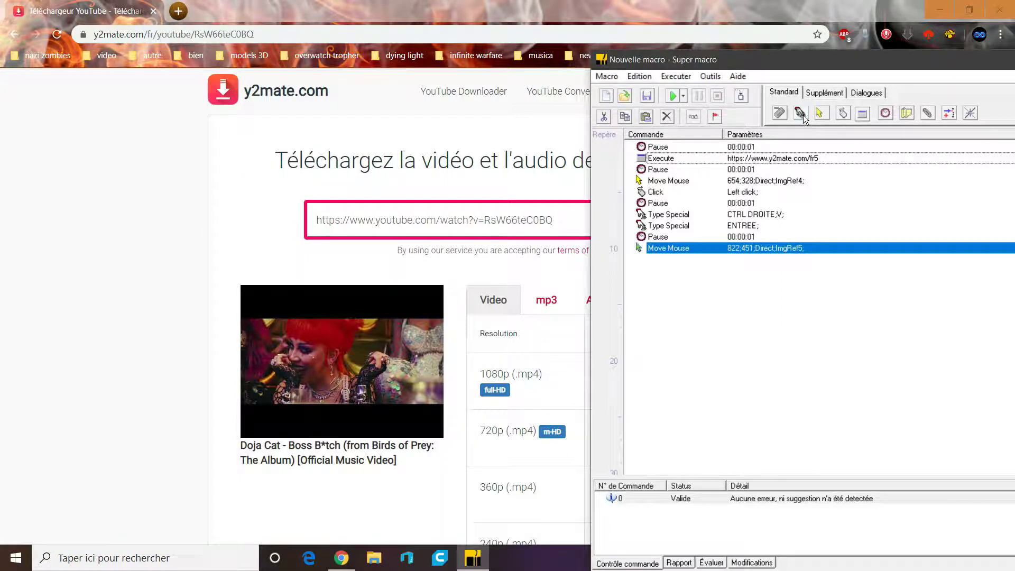
- Add a single left click (Clique, Gauche) after the cursor move to the mp3 option
{"action": "left_click", "coordinate": [843, 113]}
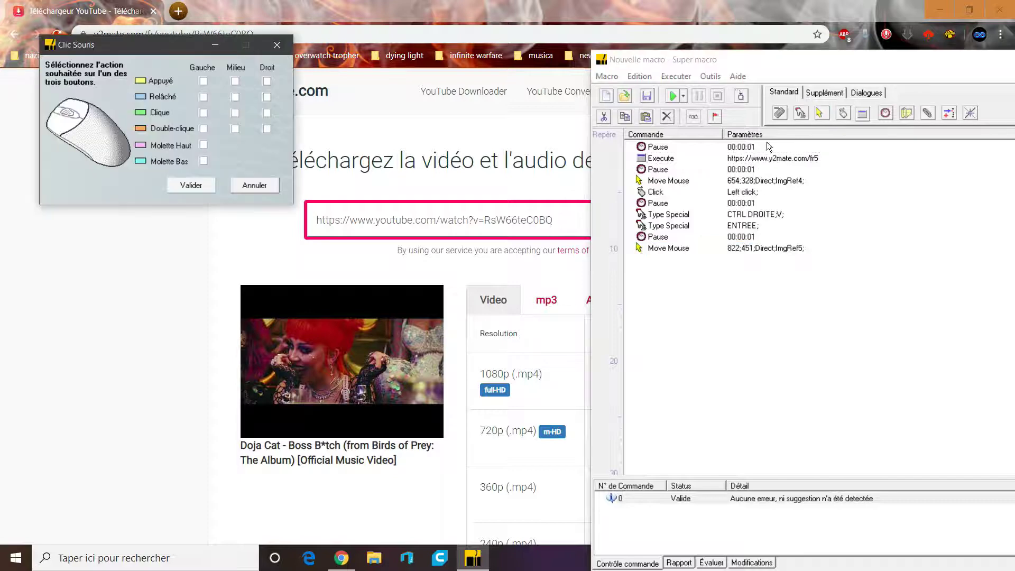
{"action": "left_click", "coordinate": [203, 113]}
{"action": "left_click", "coordinate": [191, 185]}
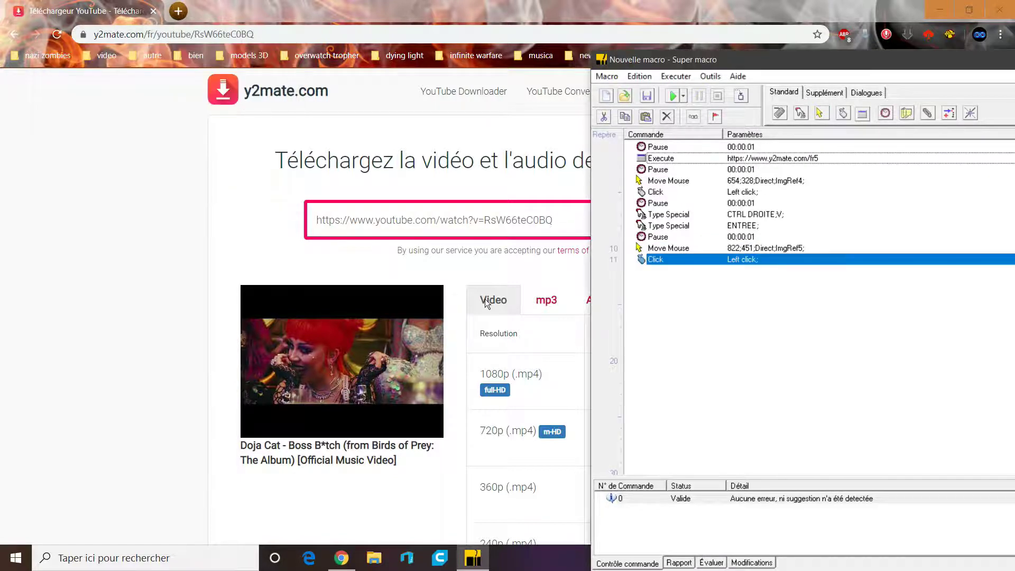
- Show y2mate's mp3 download options, return to Super macro, and add a 00:00:02 Pause after the last Click command
{"action": "left_click", "coordinate": [551, 304]}
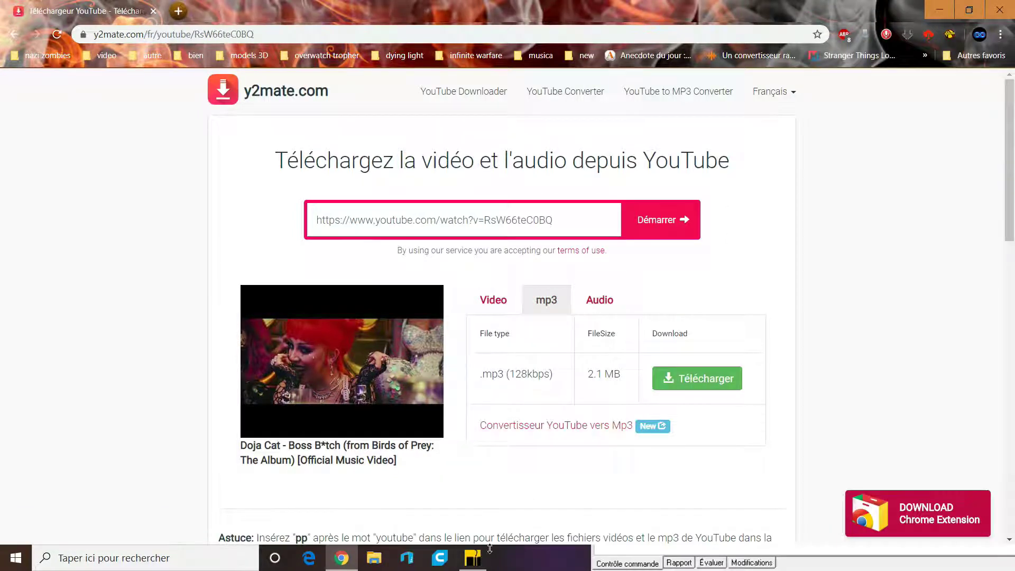
{"action": "left_click", "coordinate": [473, 556]}
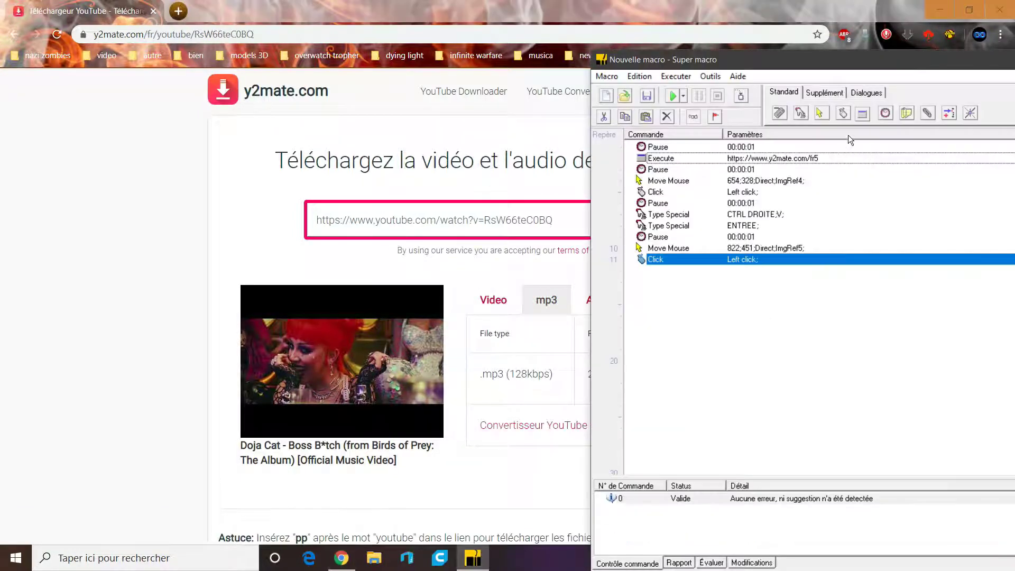
{"action": "left_click", "coordinate": [885, 112]}
{"action": "left_click", "coordinate": [87, 159]}
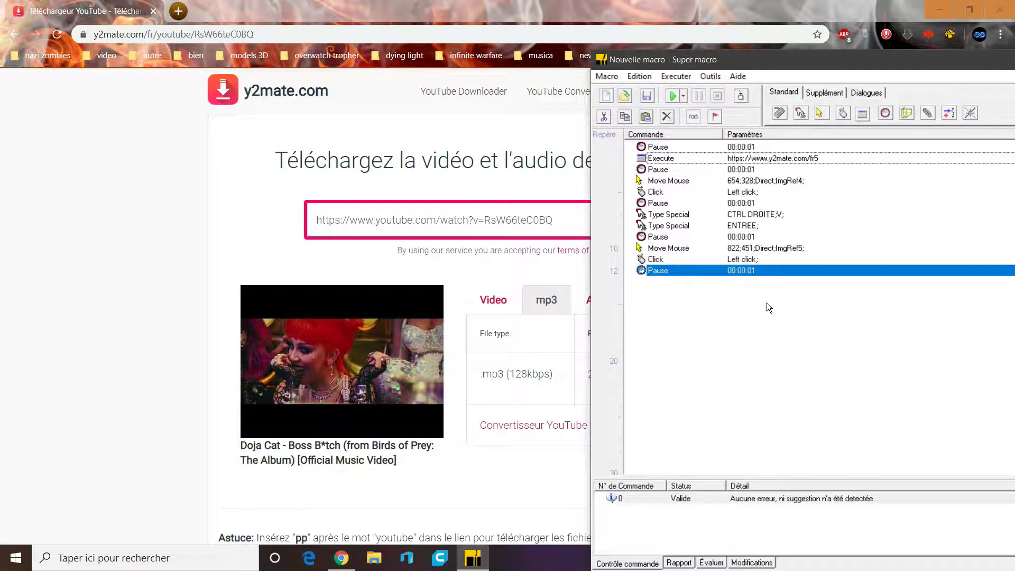
{"action": "double_click", "coordinate": [799, 269]}
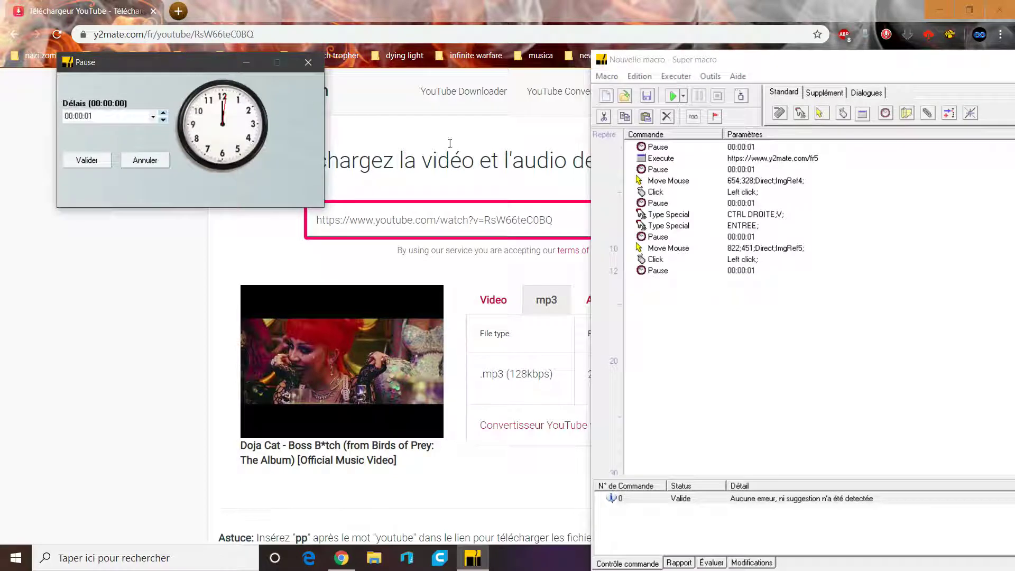
{"action": "left_click", "coordinate": [165, 112]}
{"action": "left_click", "coordinate": [101, 159]}
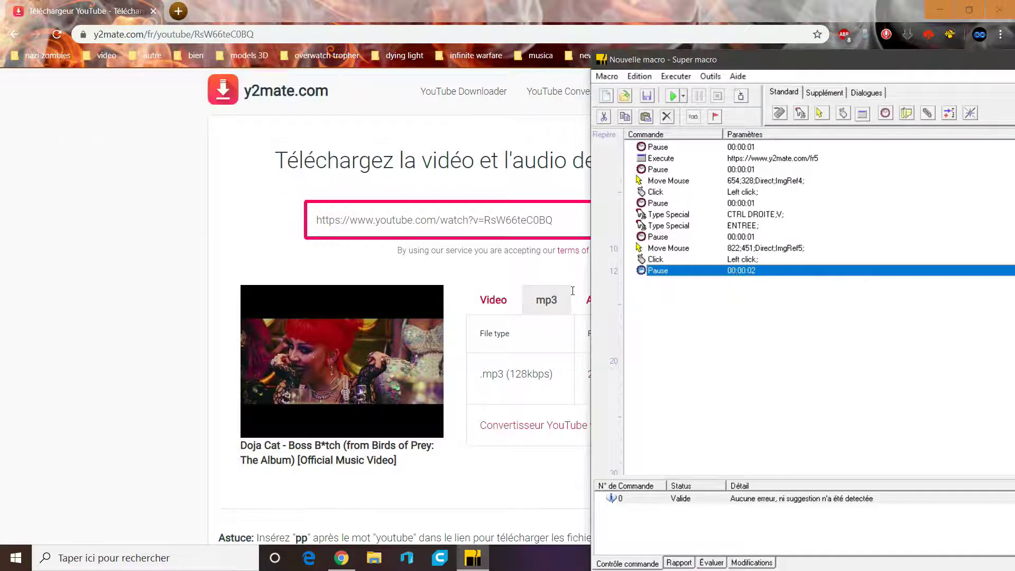
- Copy the 822;451 Move Mouse command and paste it after the 00:00:02 Pause
{"action": "left_click", "coordinate": [347, 254]}
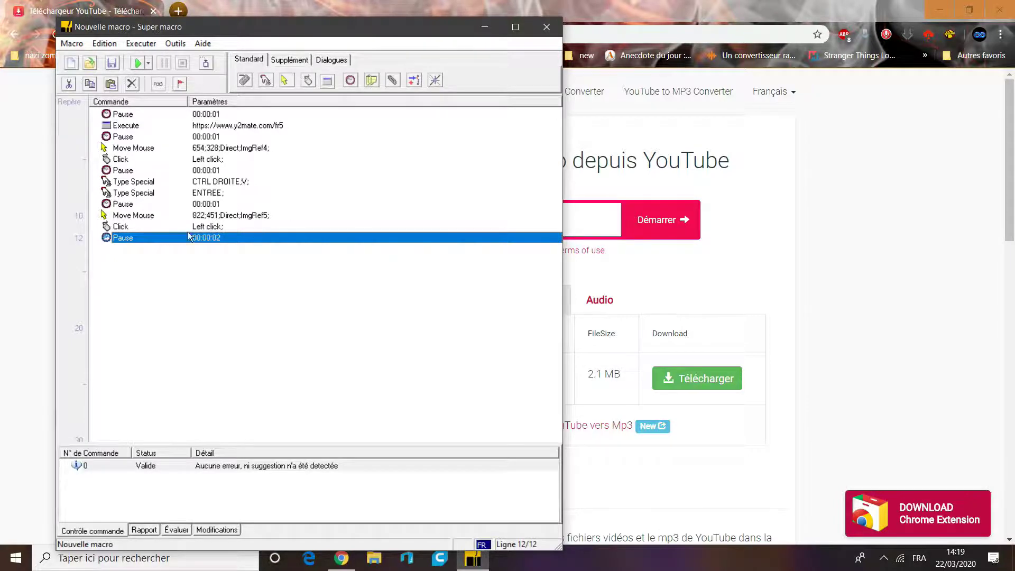
{"action": "left_click", "coordinate": [227, 214]}
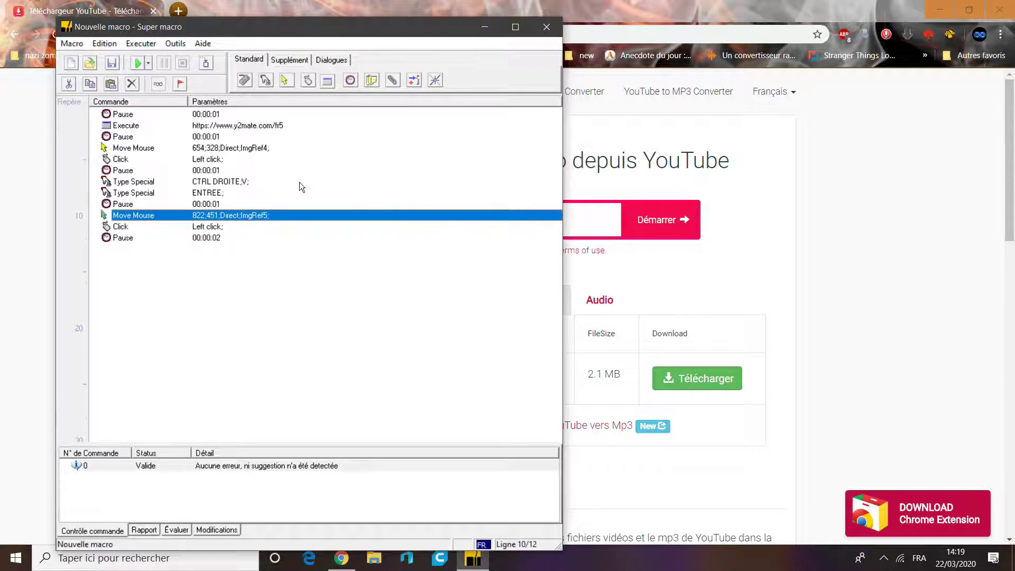
{"action": "left_click", "coordinate": [218, 237]}
{"action": "key", "text": "ctrl+v"}
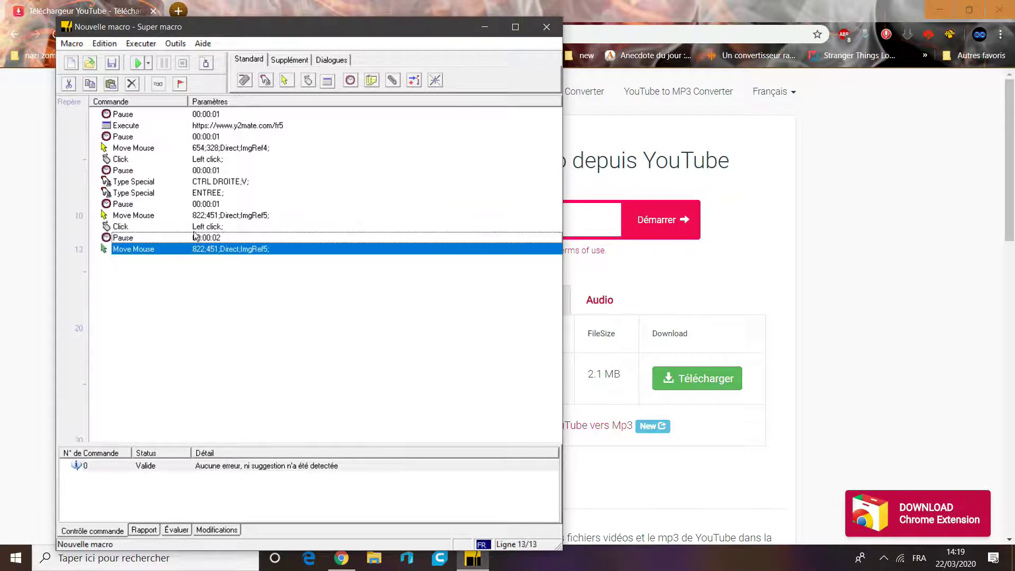
- Duplicate the left Click command and place the copy after the last Move Mouse command
{"action": "left_click", "coordinate": [187, 227]}
{"action": "key", "text": "ctrl+c"}
{"action": "key", "text": "ctrl+v"}
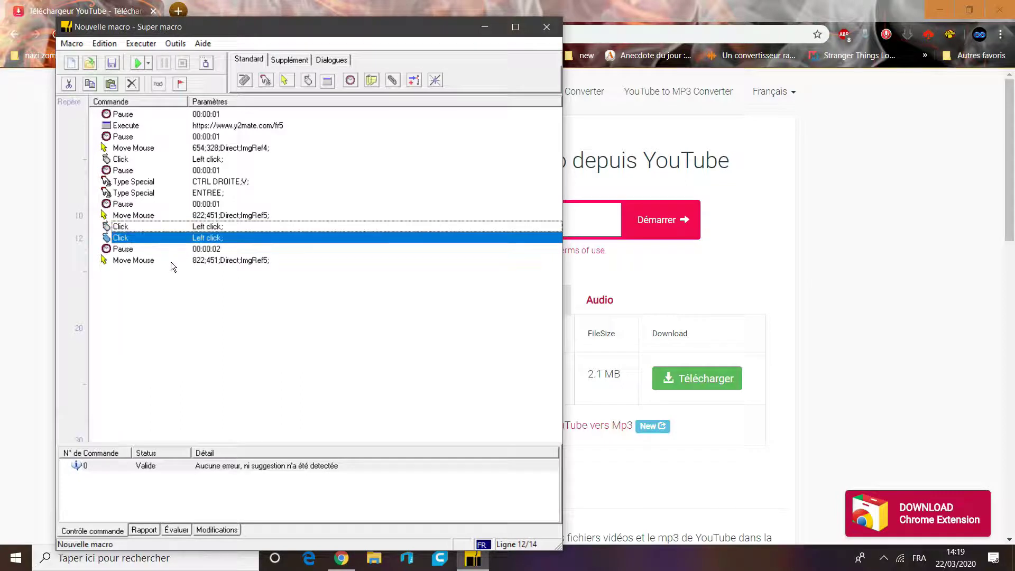
{"action": "key", "text": "ctrl+x"}
{"action": "left_click", "coordinate": [173, 249]}
{"action": "key", "text": "ctrl+v"}
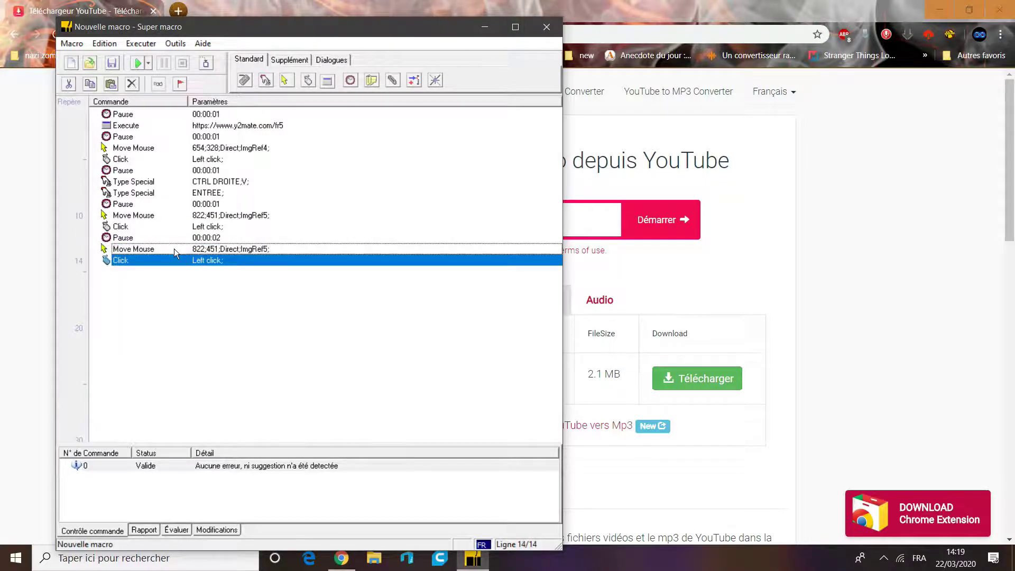
- Retarget the last Move Mouse command to y2mate's mp3 Télécharger button by capturing X 1035, Y 573
{"action": "double_click", "coordinate": [173, 249]}
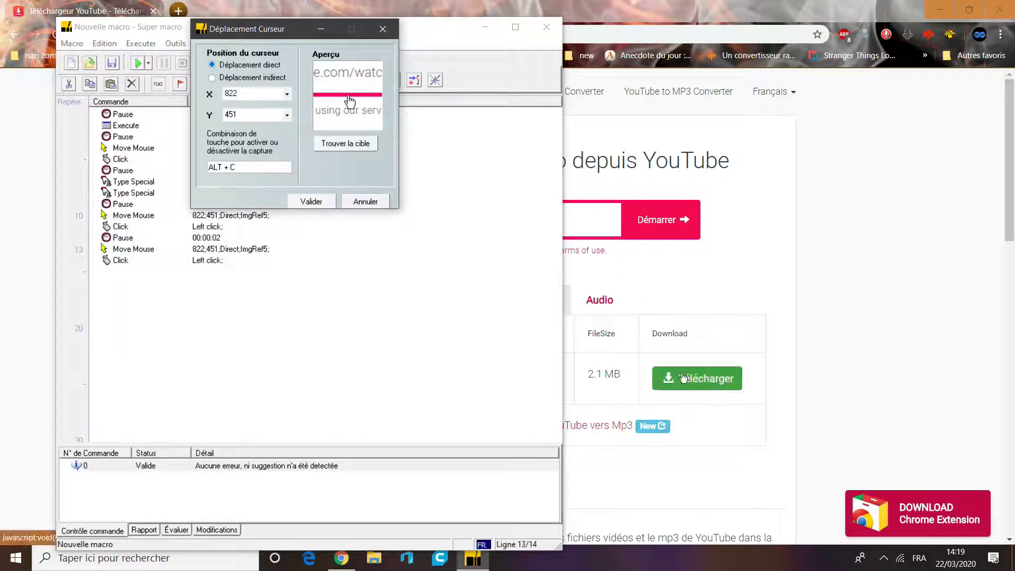
{"action": "key", "text": "alt+c"}
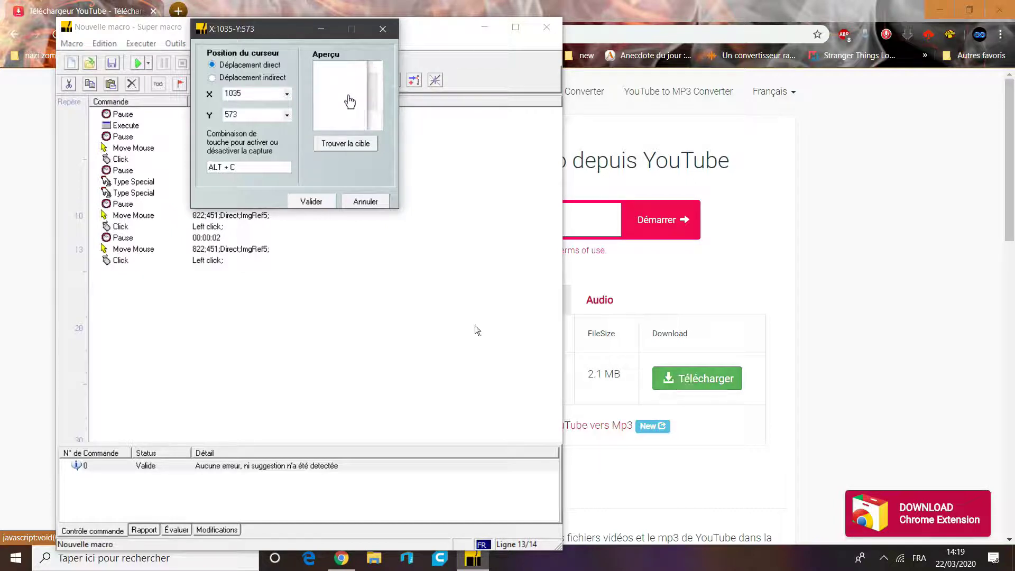
{"action": "left_click", "coordinate": [321, 202]}
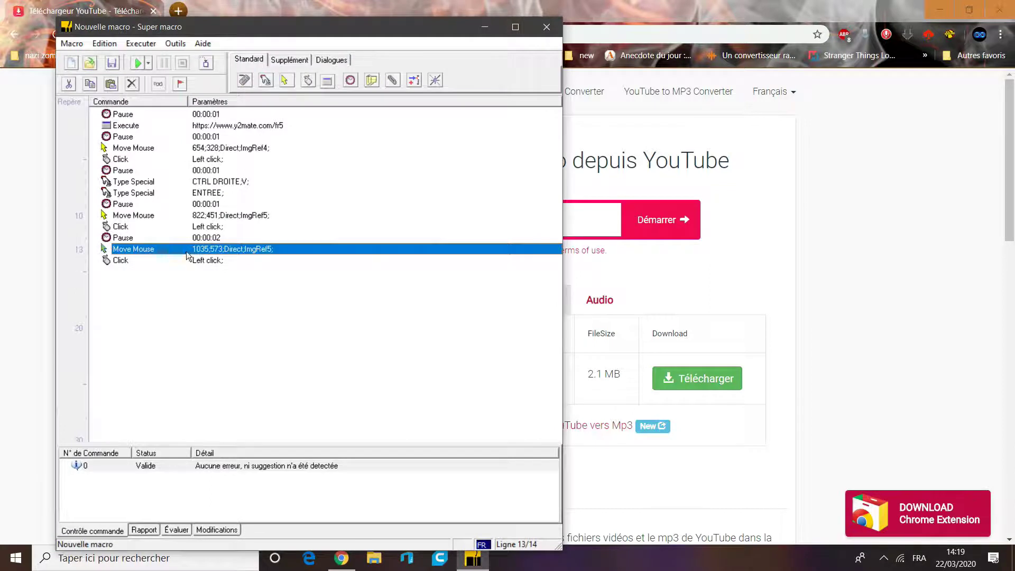
{"action": "left_click", "coordinate": [190, 260]}
{"action": "left_click", "coordinate": [199, 207]}
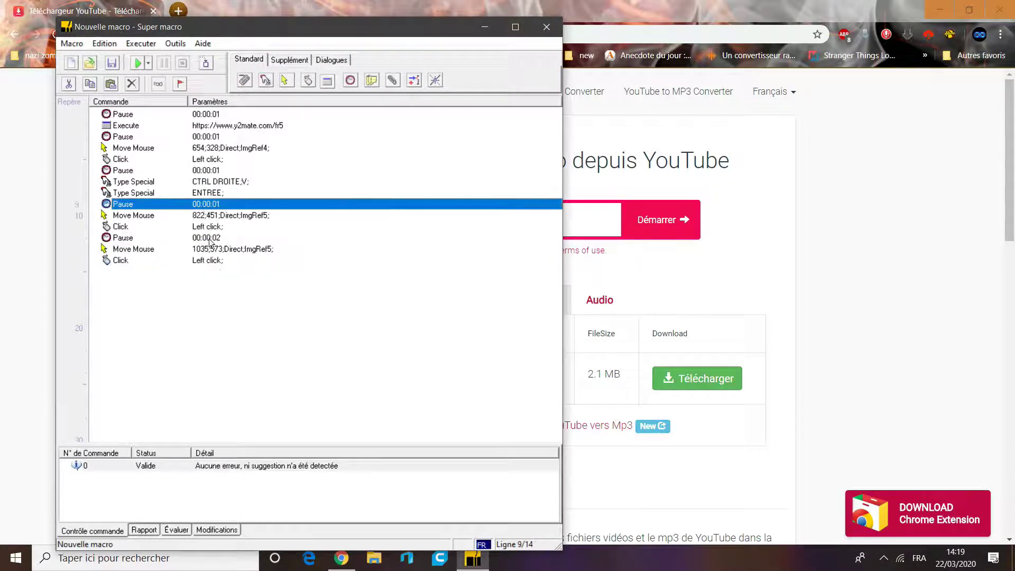
{"action": "left_click", "coordinate": [138, 226]}
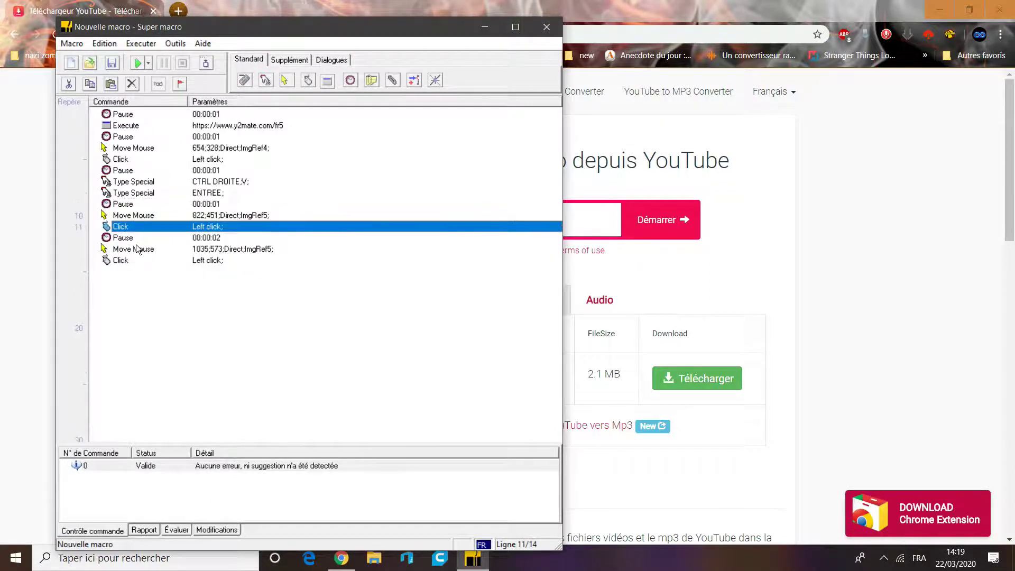
{"action": "left_click", "coordinate": [148, 249]}
{"action": "left_click", "coordinate": [152, 265]}
{"action": "left_click", "coordinate": [155, 264]}
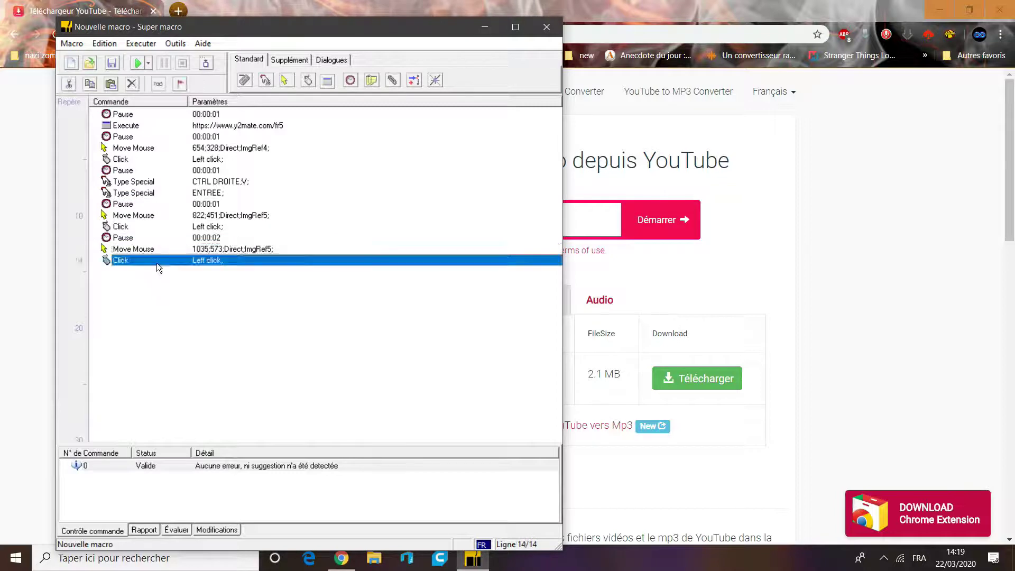
- Paste a 00:00:01 Pause after the last Click command, start y2mate's mp3 preparation in Chrome, and return to Super macro
{"action": "key", "text": "ctrl+v"}
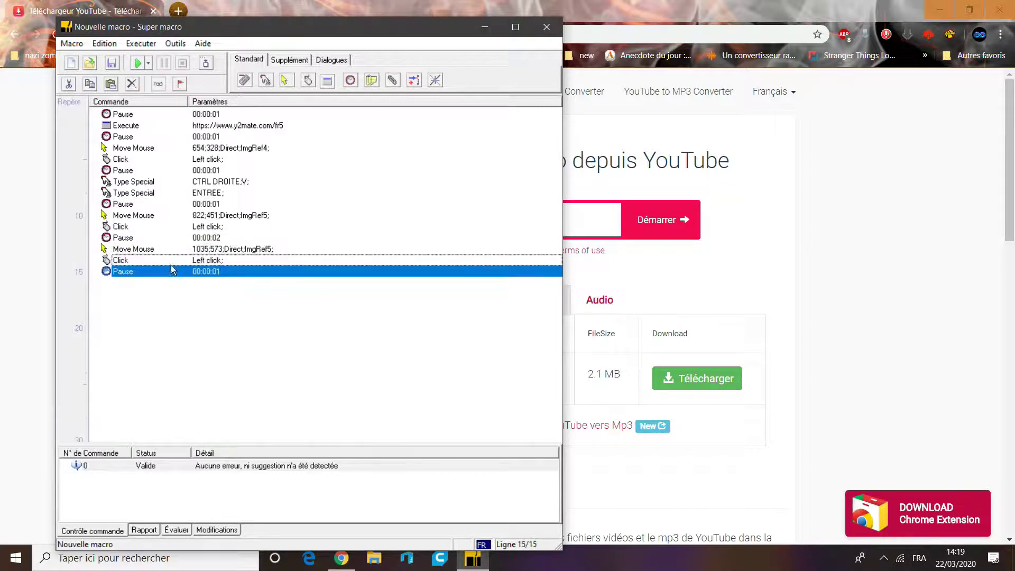
{"action": "left_click", "coordinate": [680, 376]}
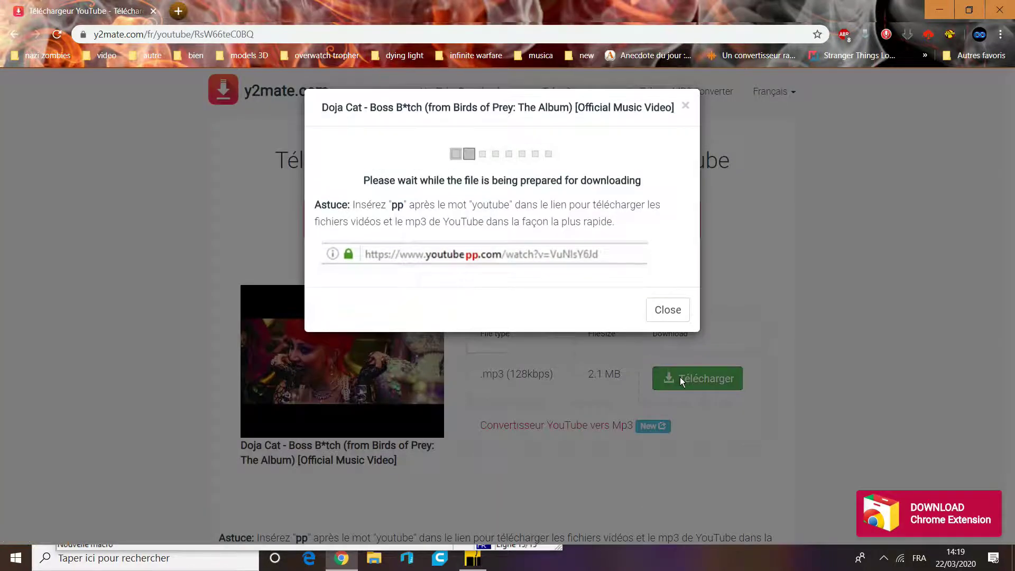
{"action": "left_click", "coordinate": [473, 557]}
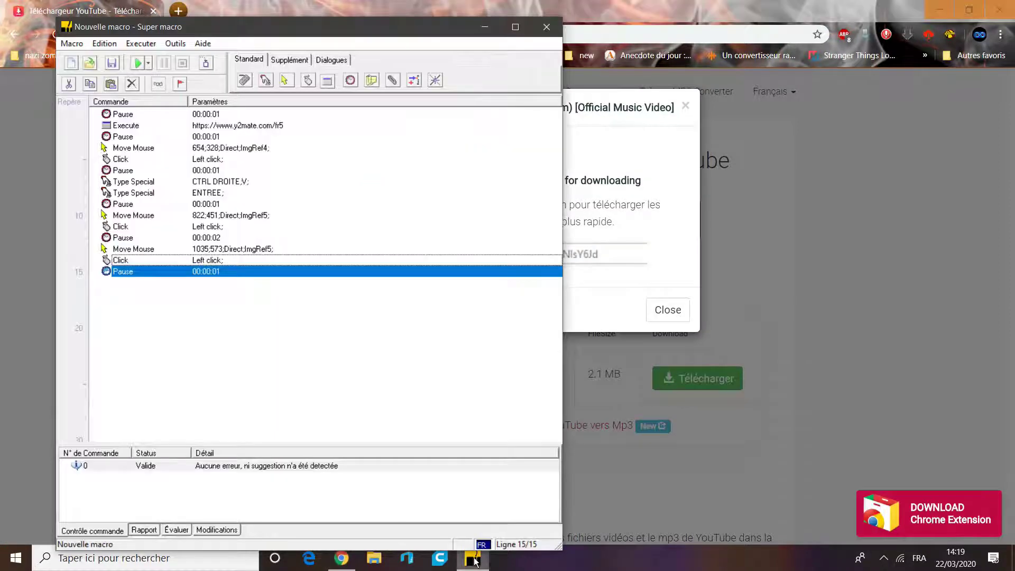
- Set the delay of the macro's last Pause command to 00:00:10
{"action": "double_click", "coordinate": [241, 271]}
{"action": "left_click", "coordinate": [162, 113]}
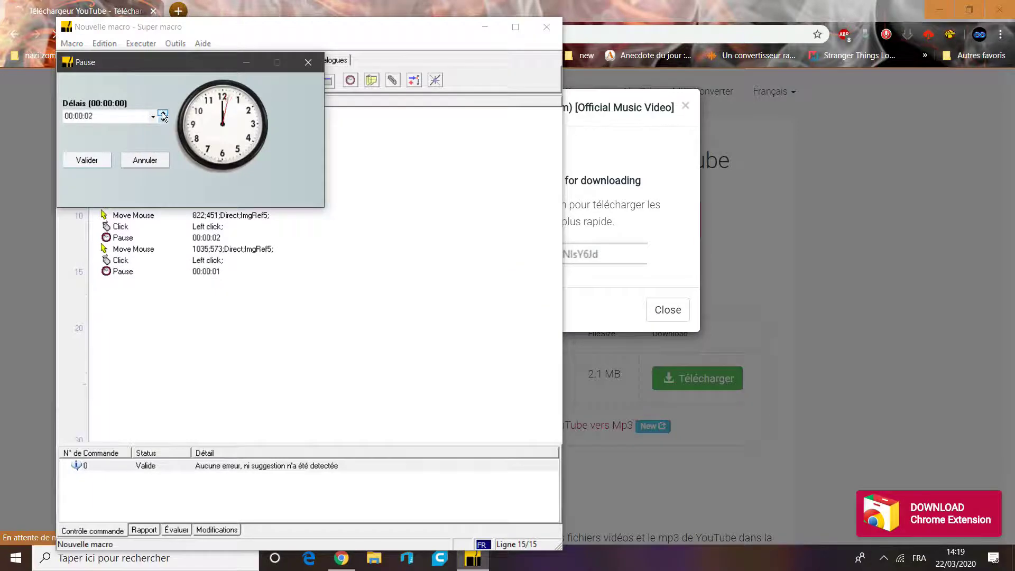
{"action": "left_click", "coordinate": [163, 114]}
{"action": "left_click", "coordinate": [162, 113]}
{"action": "left_click", "coordinate": [162, 114]}
{"action": "left_click", "coordinate": [162, 113]}
{"action": "left_click", "coordinate": [162, 113]}
{"action": "left_click", "coordinate": [162, 114]}
{"action": "left_click", "coordinate": [162, 114]}
{"action": "left_click", "coordinate": [162, 114]}
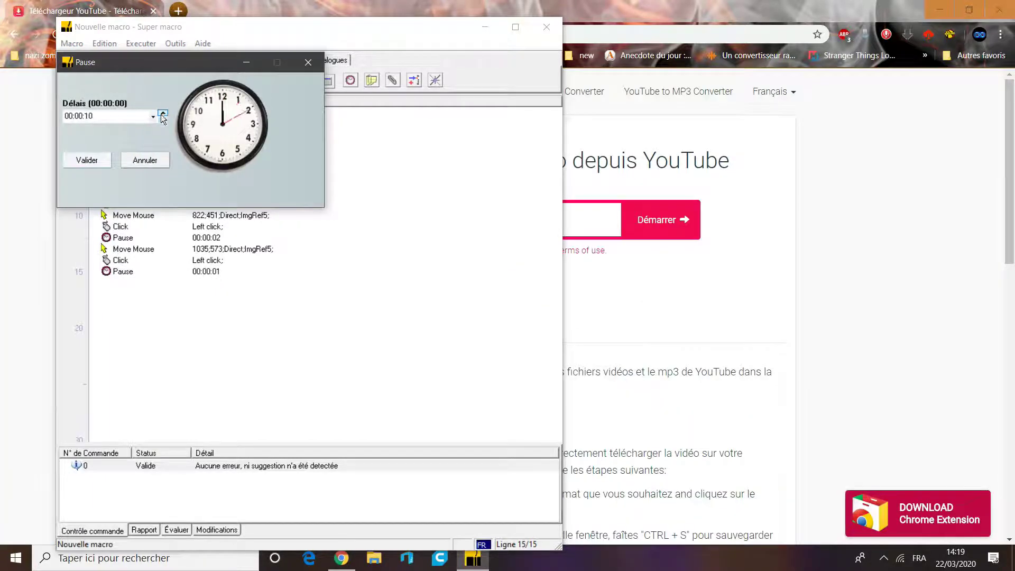
{"action": "left_click", "coordinate": [90, 164]}
- Switch to y2mate in Chrome, reload the video page, and start preparing the 128kbps mp3 for download
{"action": "left_click", "coordinate": [860, 234]}
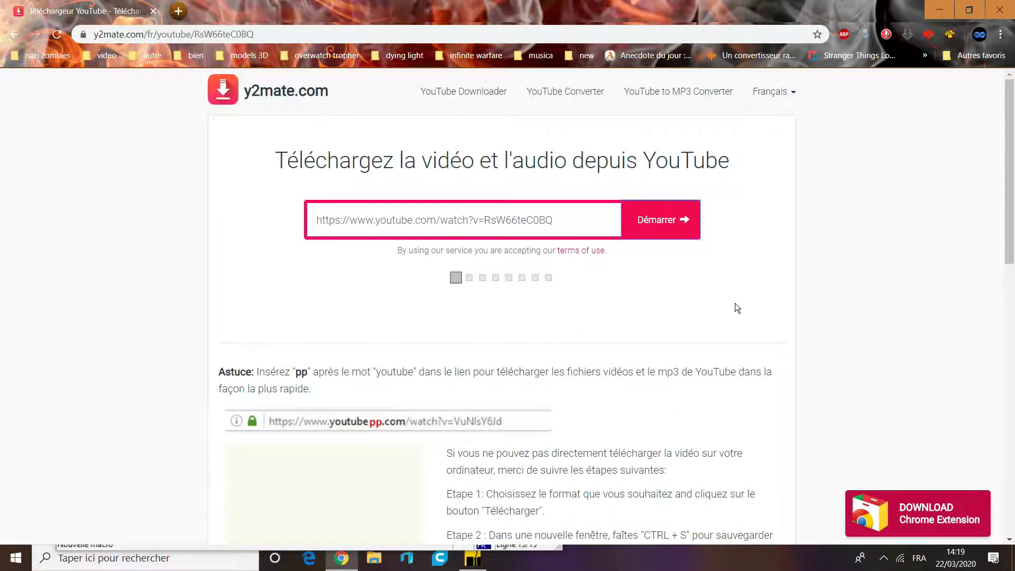
{"action": "scroll", "coordinate": [804, 279], "scroll_direction": "down", "scroll_amount": 1}
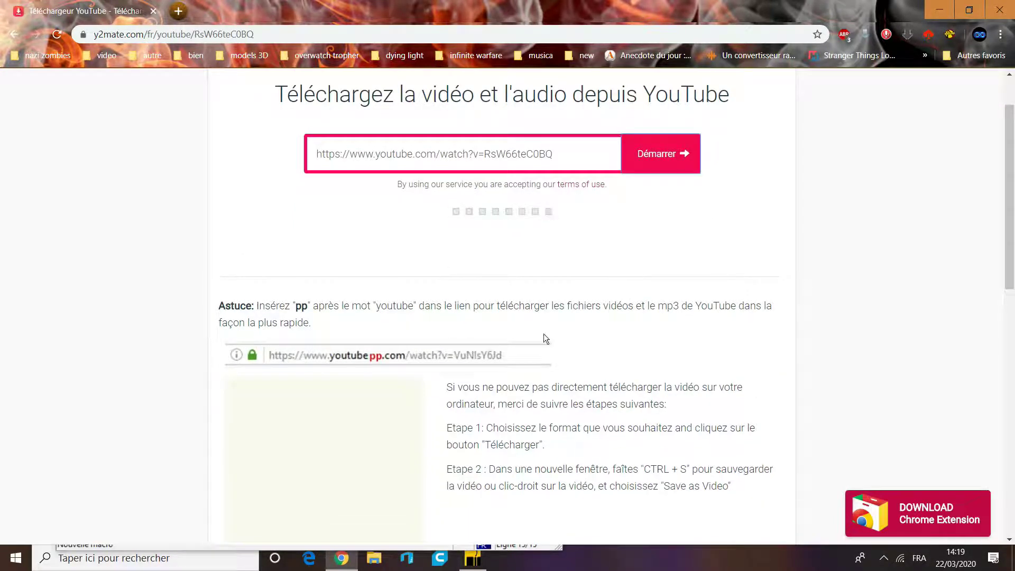
{"action": "scroll", "coordinate": [736, 341], "scroll_direction": "down", "scroll_amount": 2}
{"action": "scroll", "coordinate": [736, 341], "scroll_direction": "up", "scroll_amount": 3}
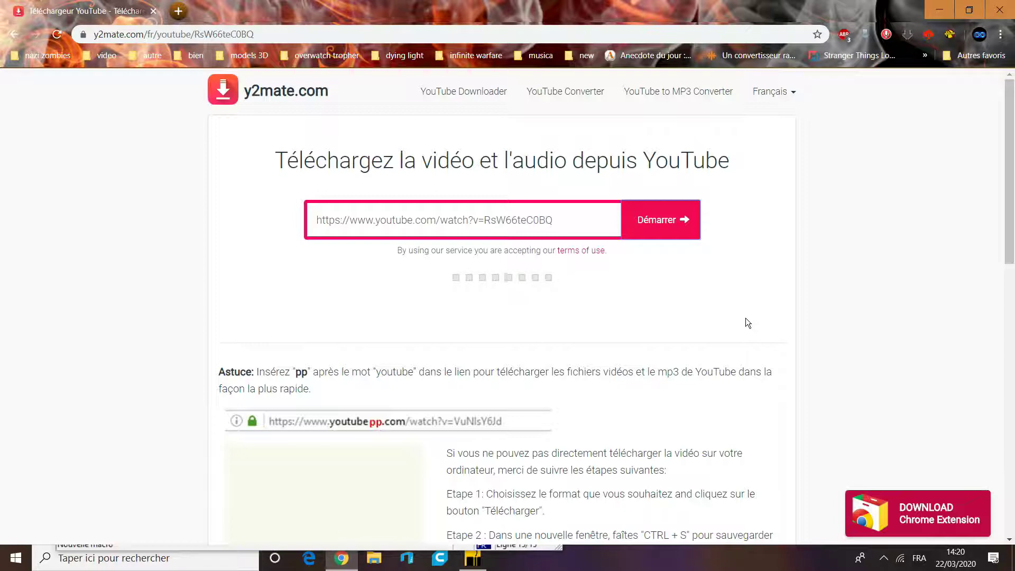
{"action": "scroll", "coordinate": [793, 353], "scroll_direction": "down", "scroll_amount": 1}
{"action": "key", "text": "F5"}
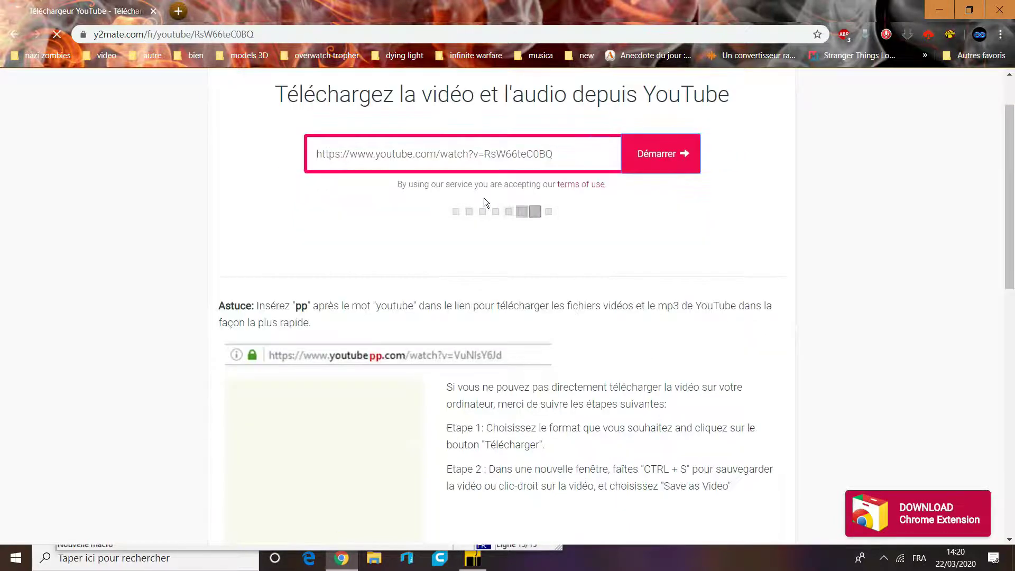
{"action": "scroll", "coordinate": [483, 197], "scroll_direction": "up", "scroll_amount": 1}
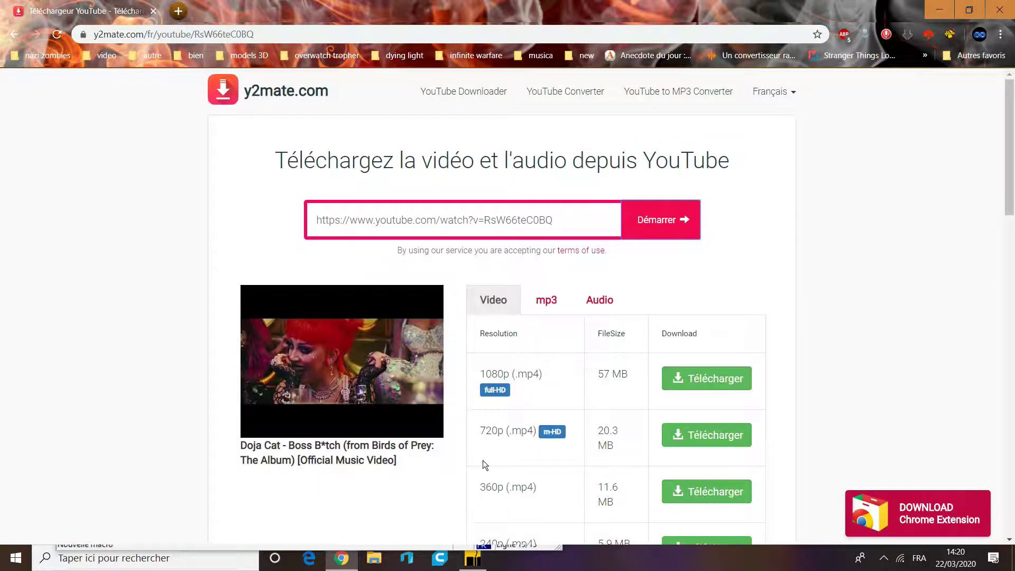
{"action": "left_click", "coordinate": [545, 299]}
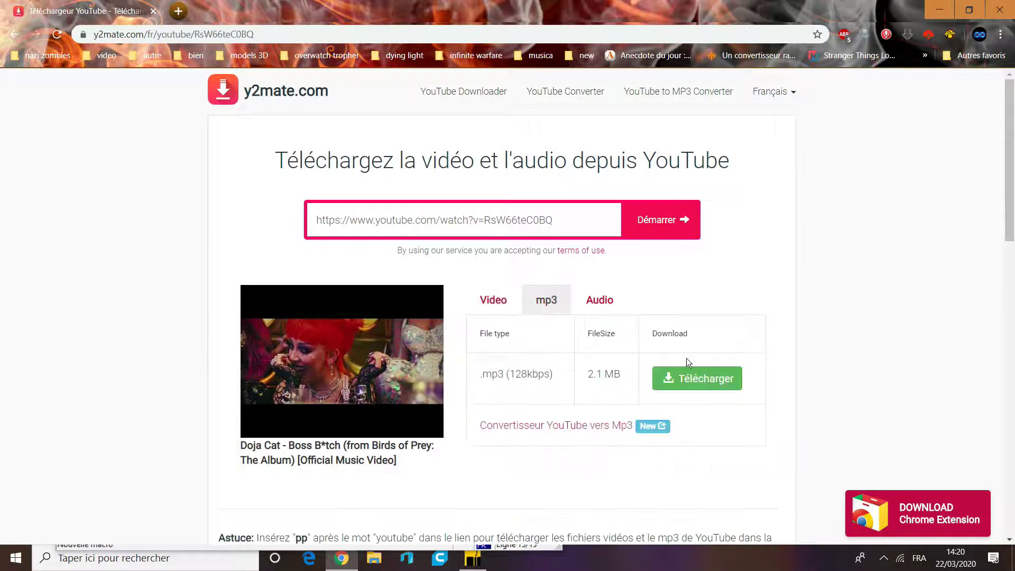
{"action": "left_click", "coordinate": [686, 392]}
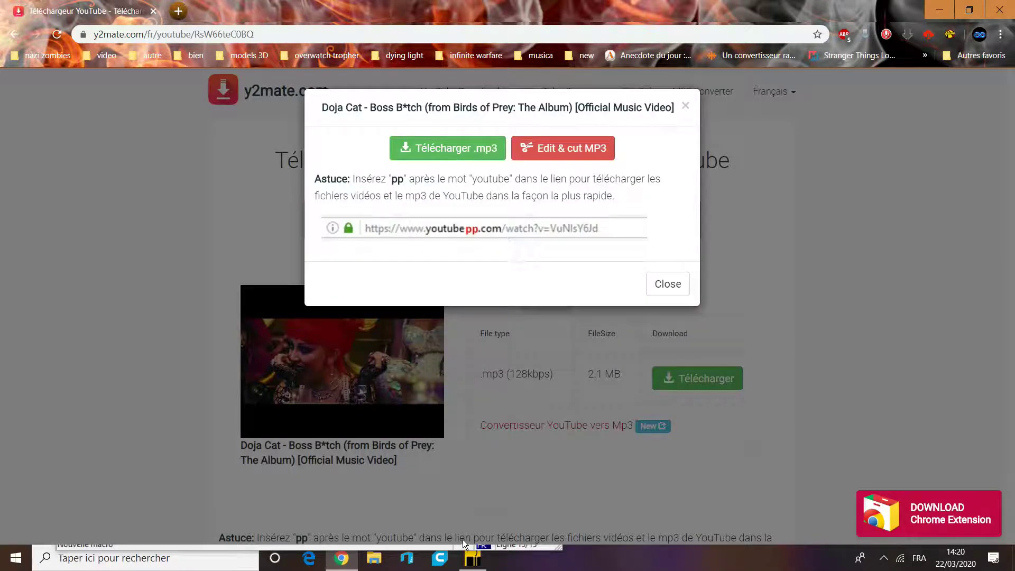
- Return to Super macro and set the delay of the last Pause command to 00:00:12
{"action": "left_click", "coordinate": [472, 558]}
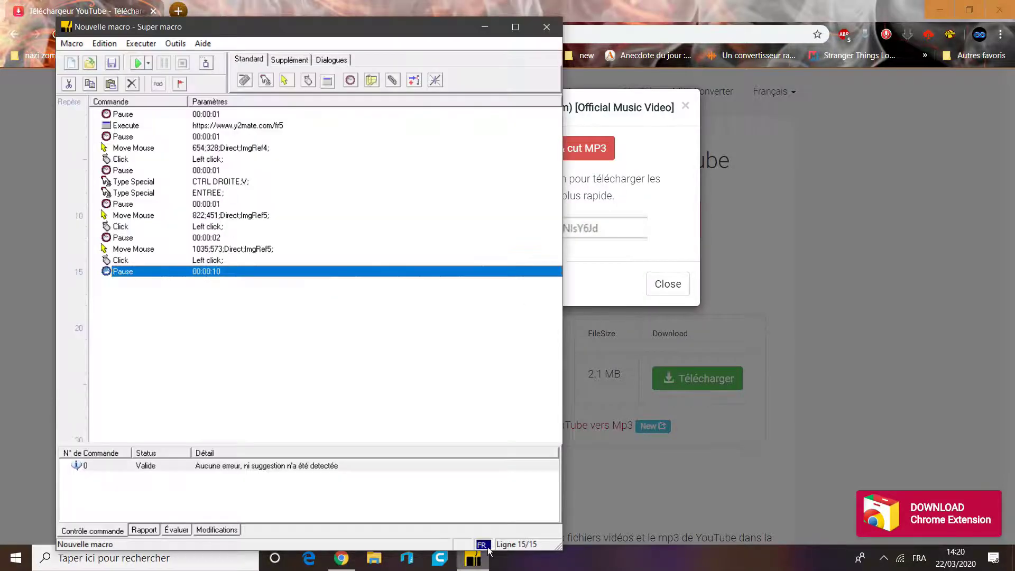
{"action": "double_click", "coordinate": [229, 270]}
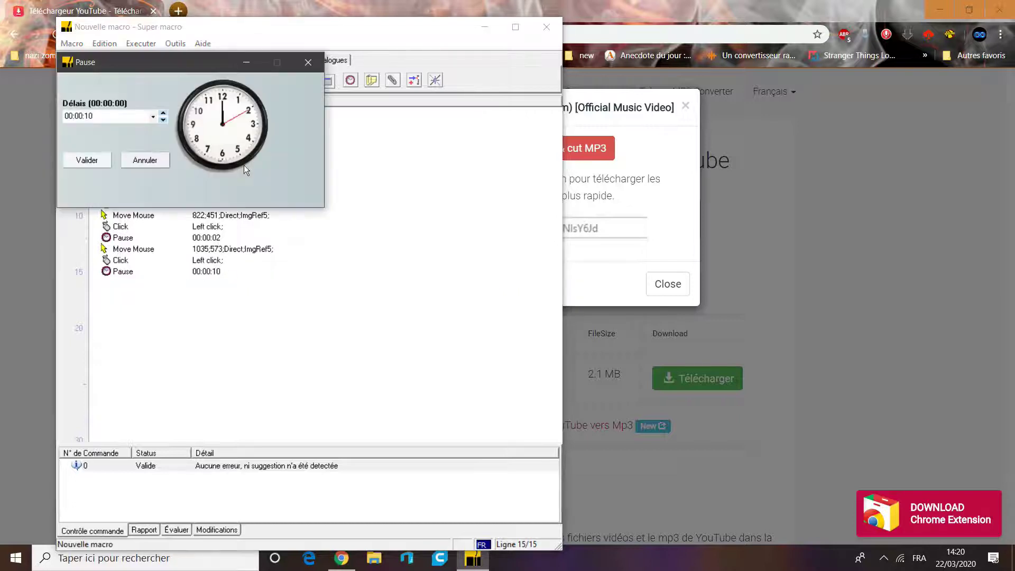
{"action": "left_click", "coordinate": [164, 113]}
{"action": "left_click", "coordinate": [163, 113]}
{"action": "left_click", "coordinate": [94, 161]}
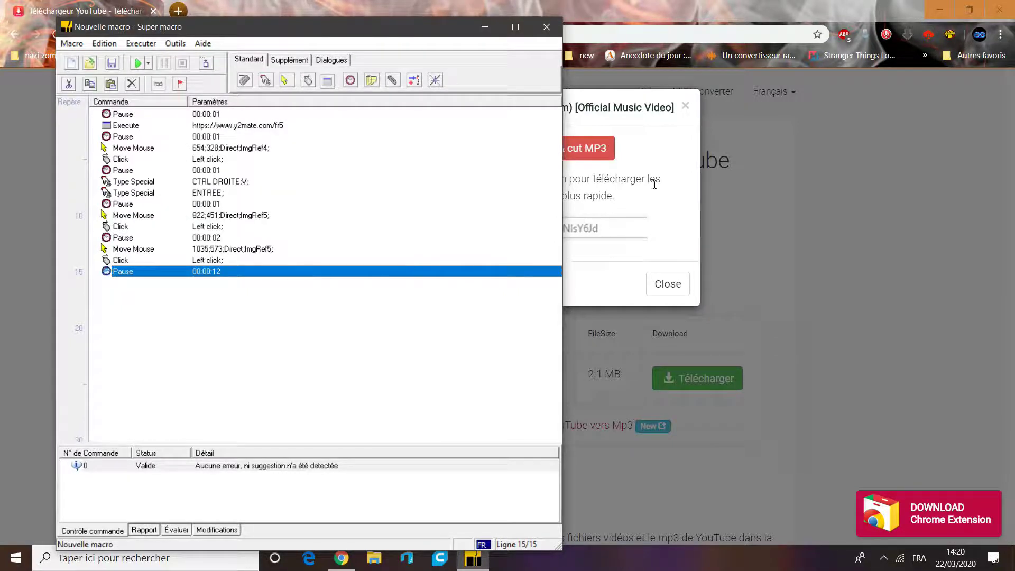
- Add a direct Move Mouse command after the last Pause, capturing X 654, Y 221 on y2mate's Télécharger .mp3 button
{"action": "left_click", "coordinate": [286, 80]}
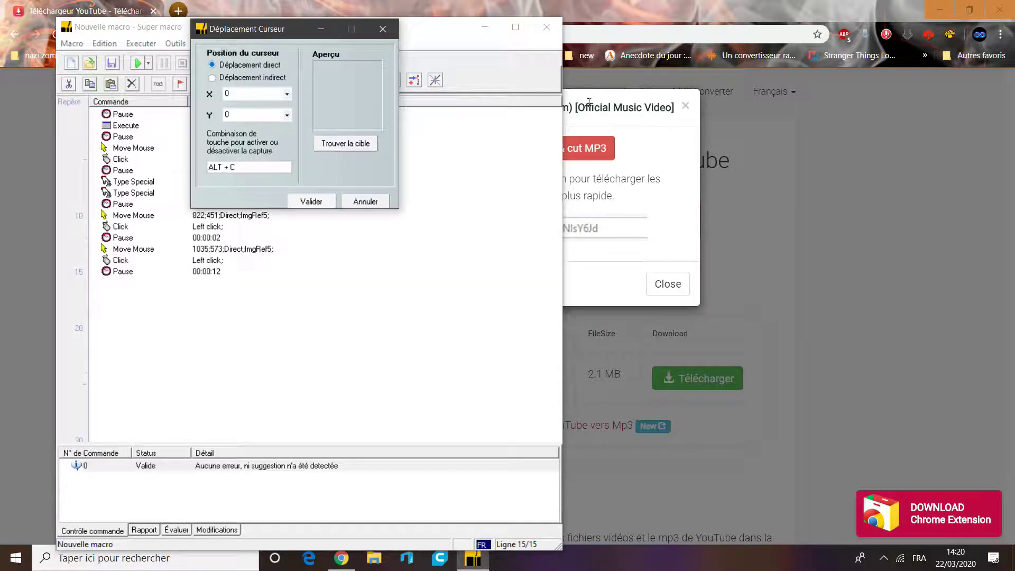
{"action": "left_click", "coordinate": [376, 201]}
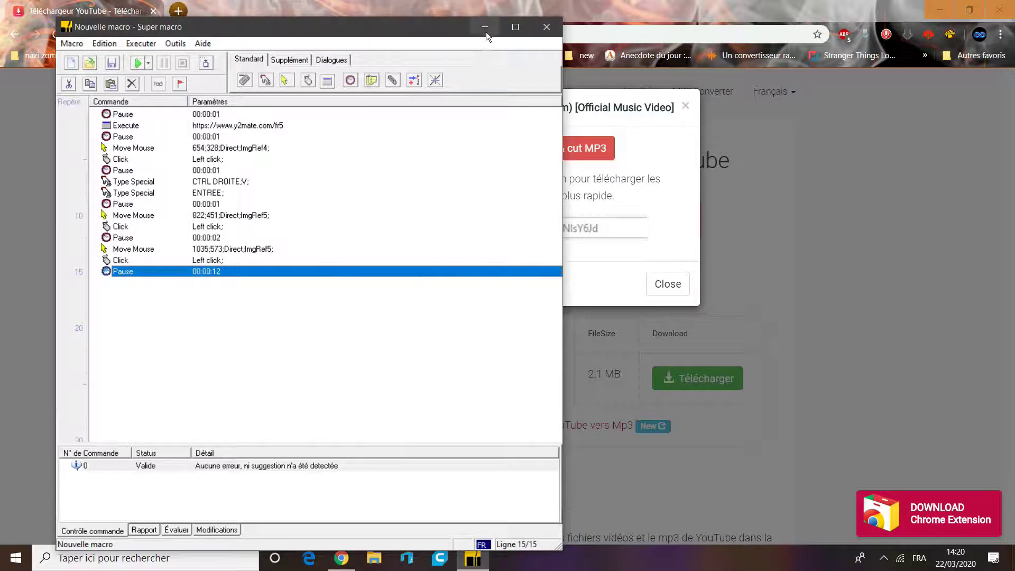
{"action": "left_click_drag", "start_coordinate": [460, 31], "coordinate": [309, 31]}
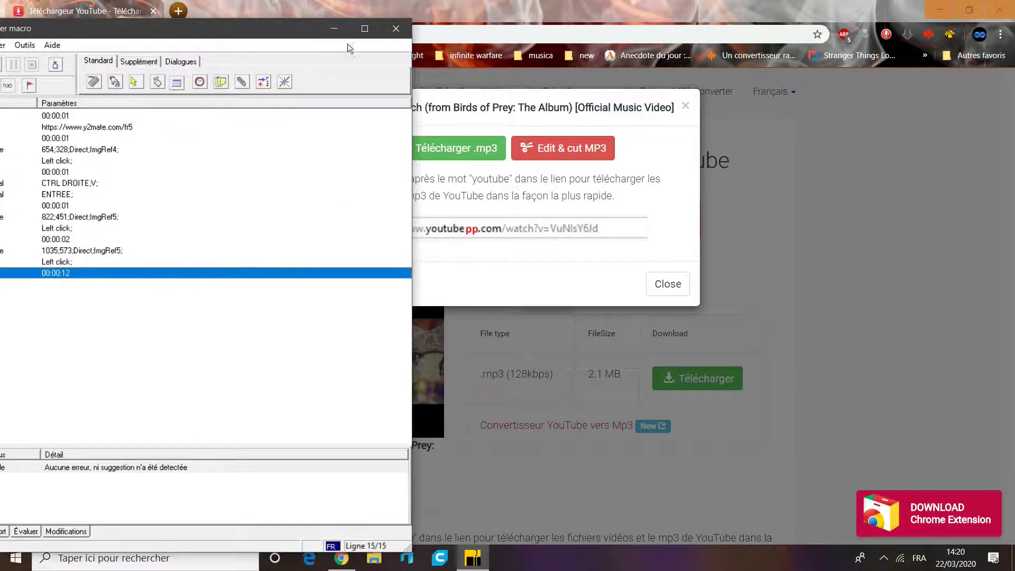
{"action": "left_click", "coordinate": [136, 85]}
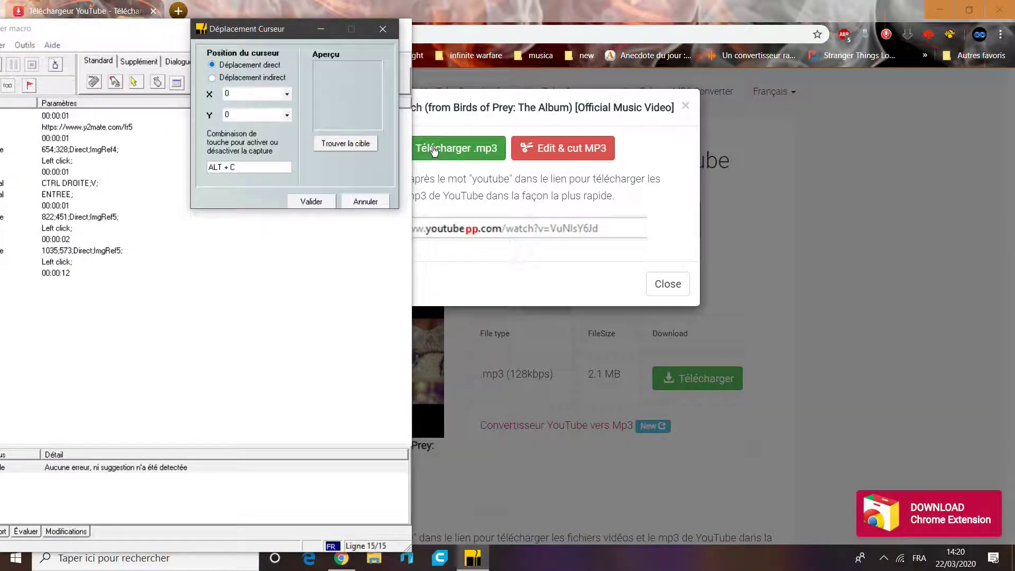
{"action": "key", "text": "alt+c"}
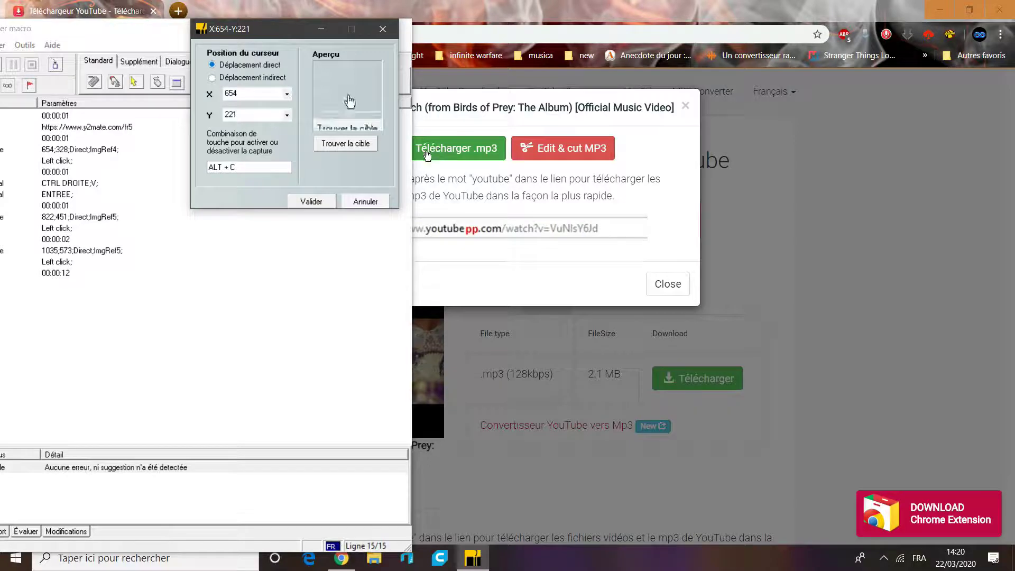
{"action": "left_click", "coordinate": [311, 201]}
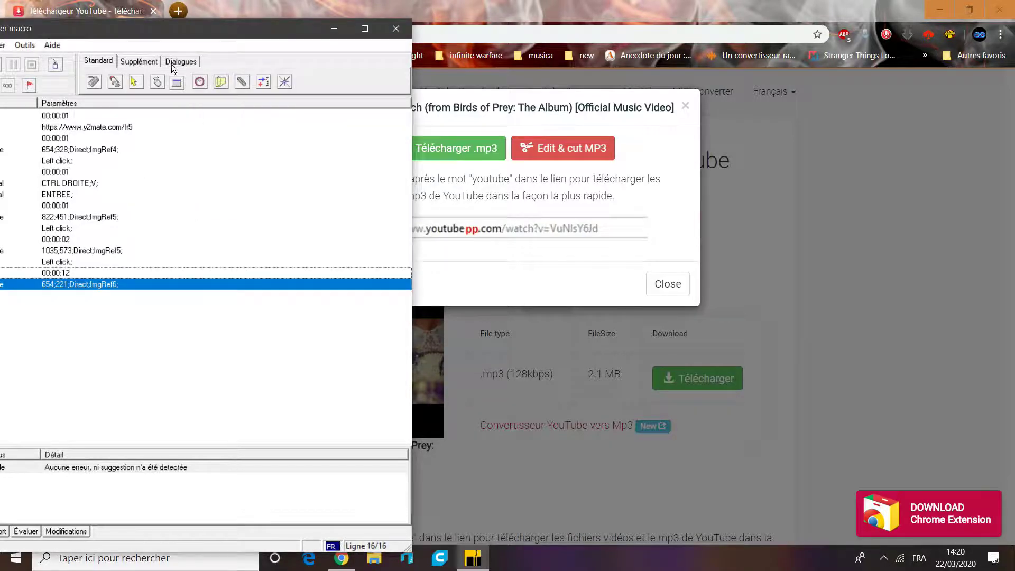
- Add a left Click command after the last Move Mouse command
{"action": "left_click_drag", "start_coordinate": [170, 30], "coordinate": [846, 58]}
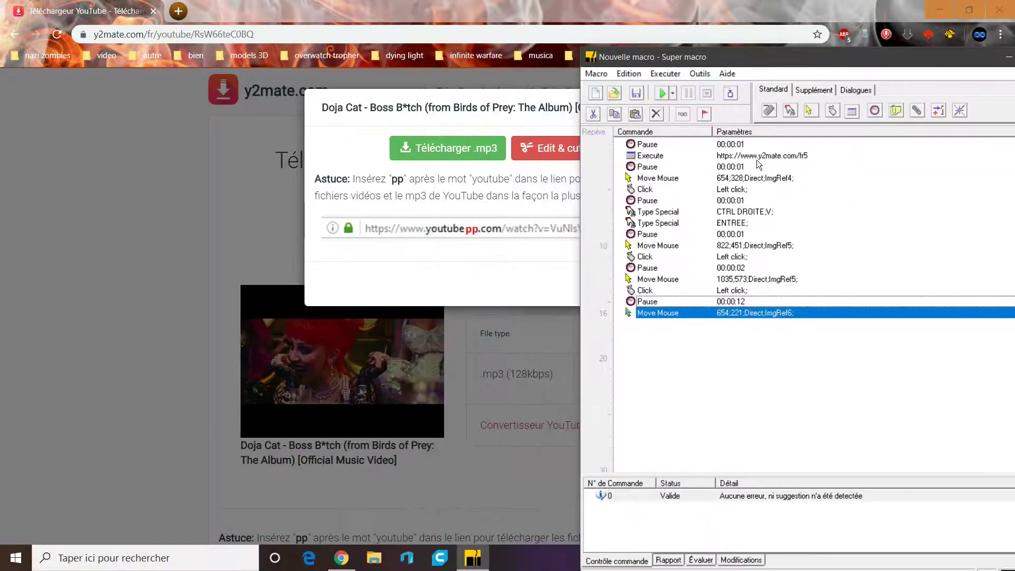
{"action": "left_click", "coordinate": [789, 111]}
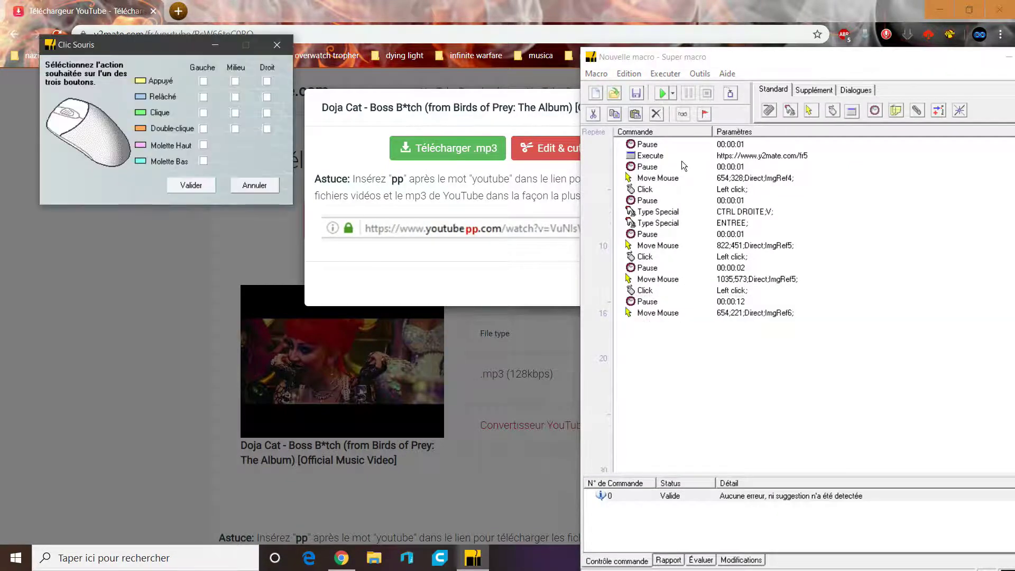
{"action": "left_click", "coordinate": [203, 113]}
{"action": "left_click", "coordinate": [191, 185]}
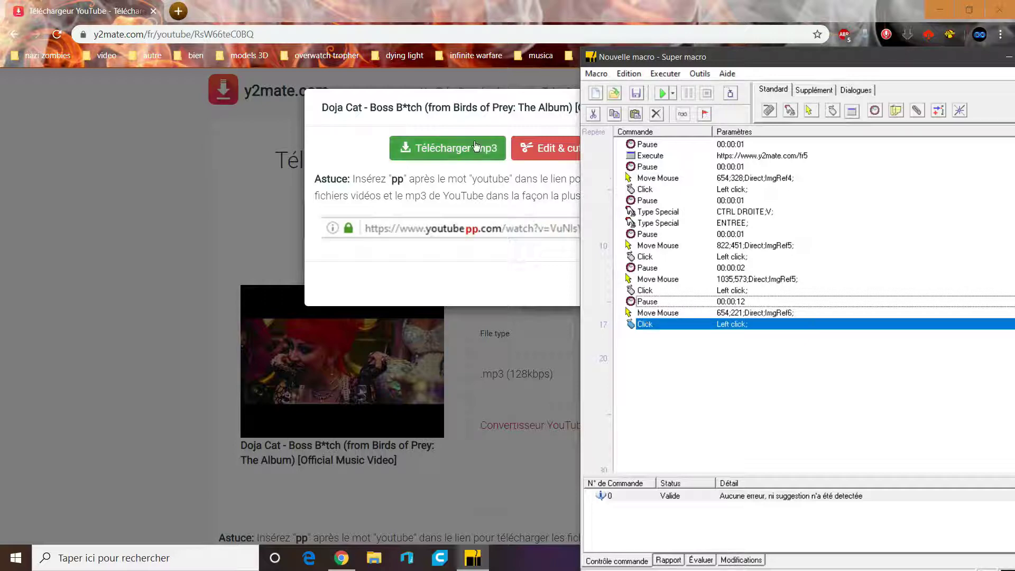
- Download the prepared .mp3 from y2mate, return to Super macro, and deselect the last command
{"action": "left_click", "coordinate": [445, 153]}
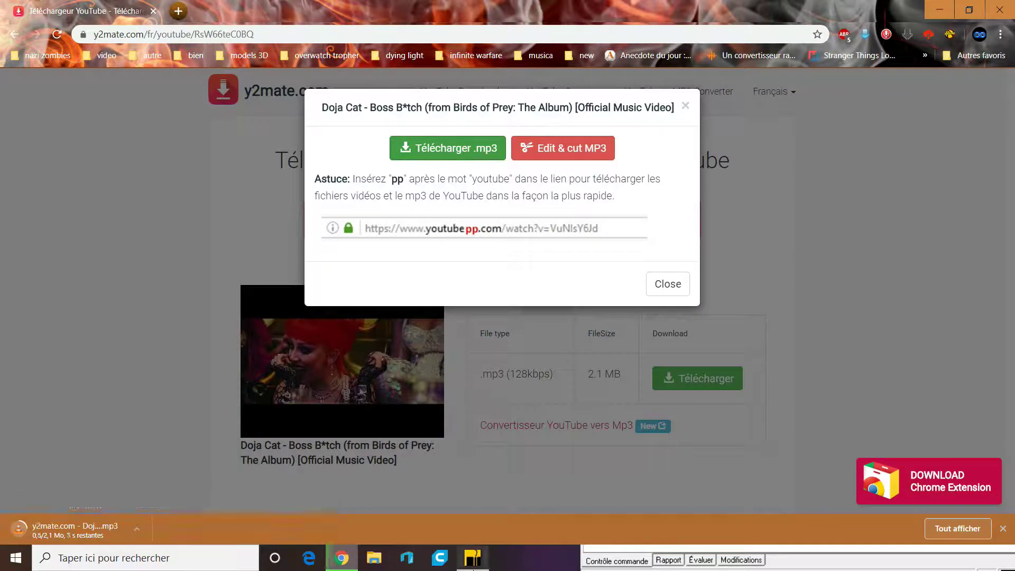
{"action": "left_click", "coordinate": [472, 557]}
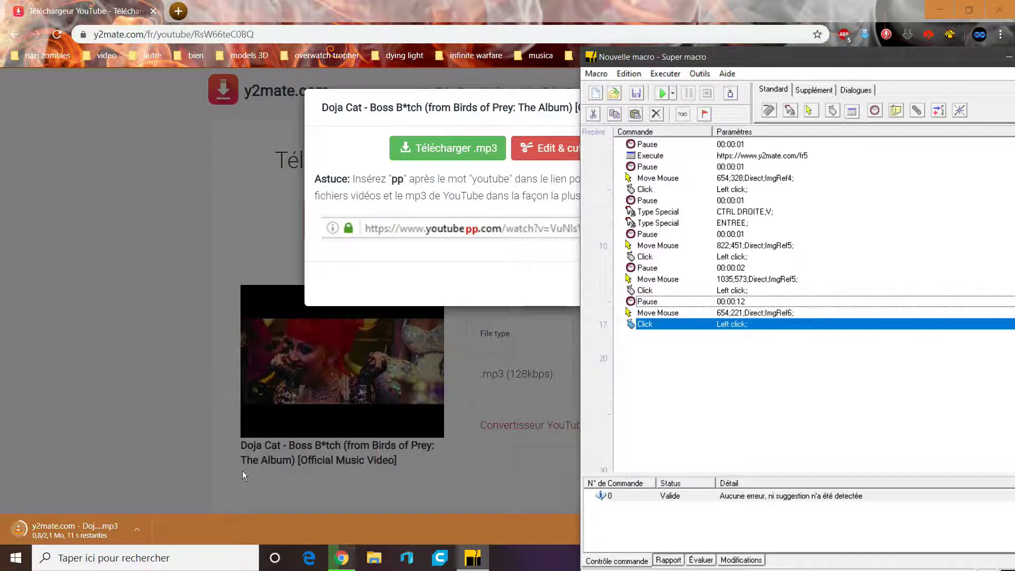
{"action": "left_click", "coordinate": [694, 364]}
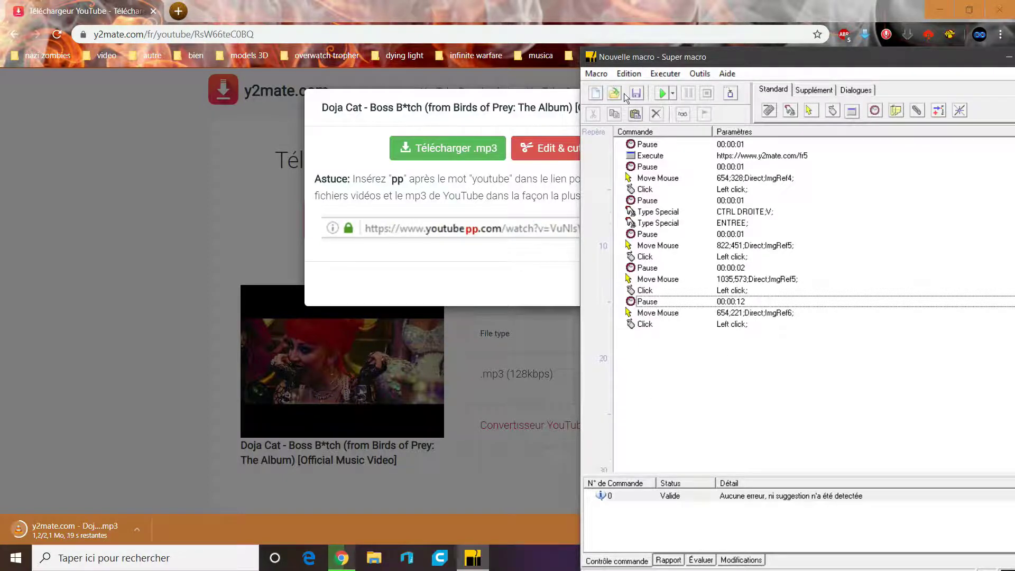
- Save the macro to the desktop (Bureau) as "tuto macrozic"
{"action": "left_click", "coordinate": [636, 93]}
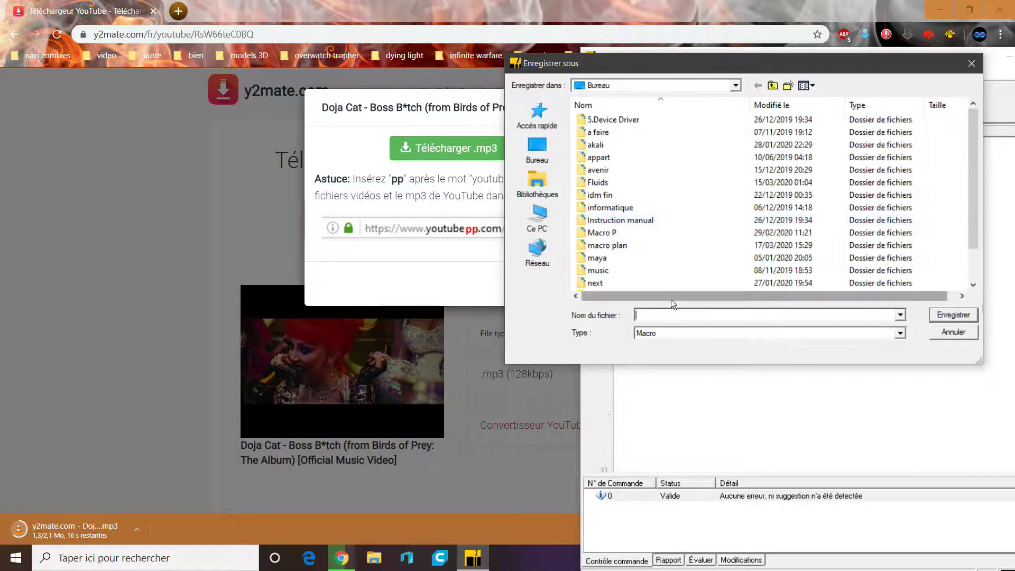
{"action": "type", "text": "tuto macro"}
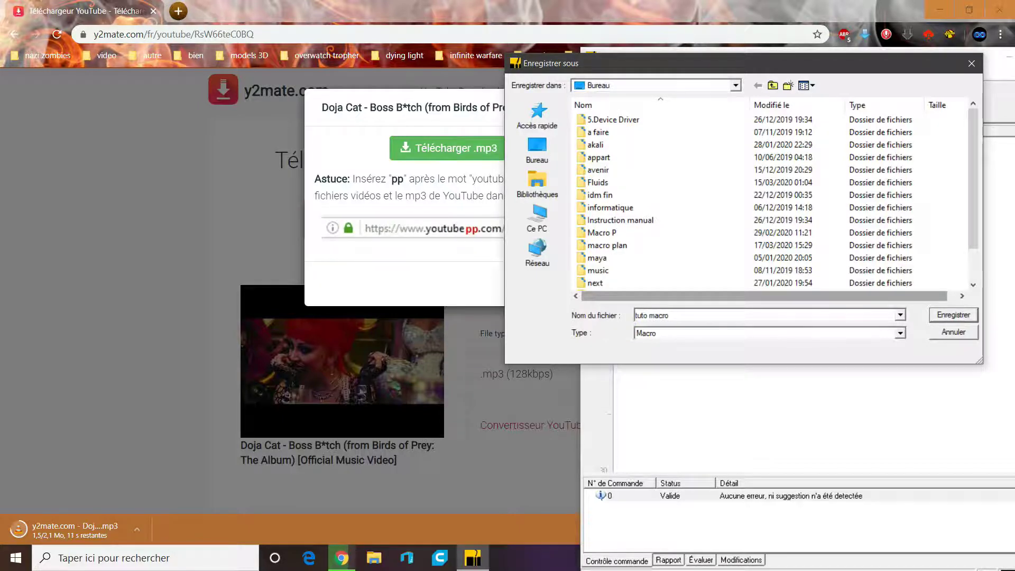
{"action": "type", "text": "zic"}
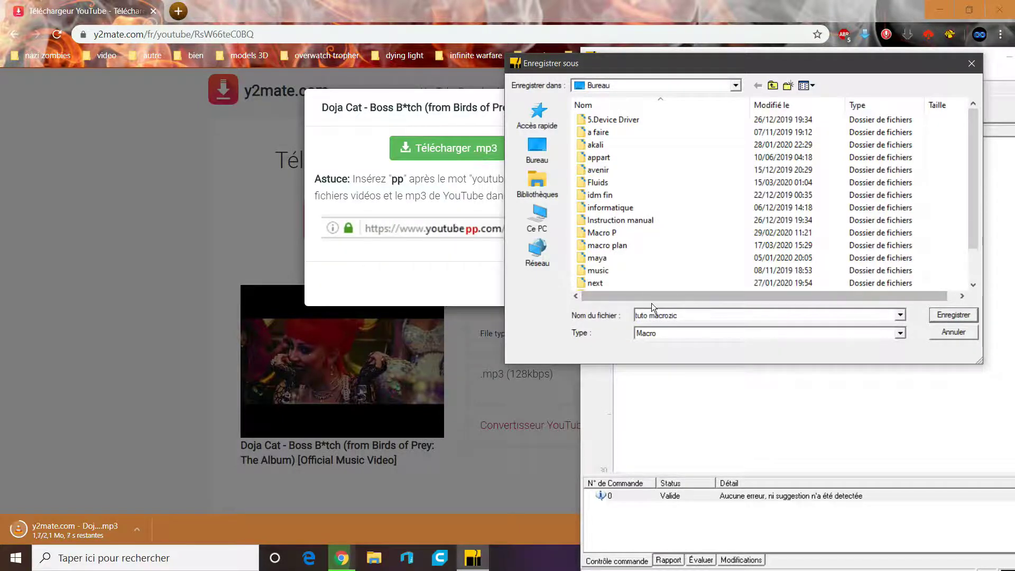
{"action": "left_click", "coordinate": [537, 150]}
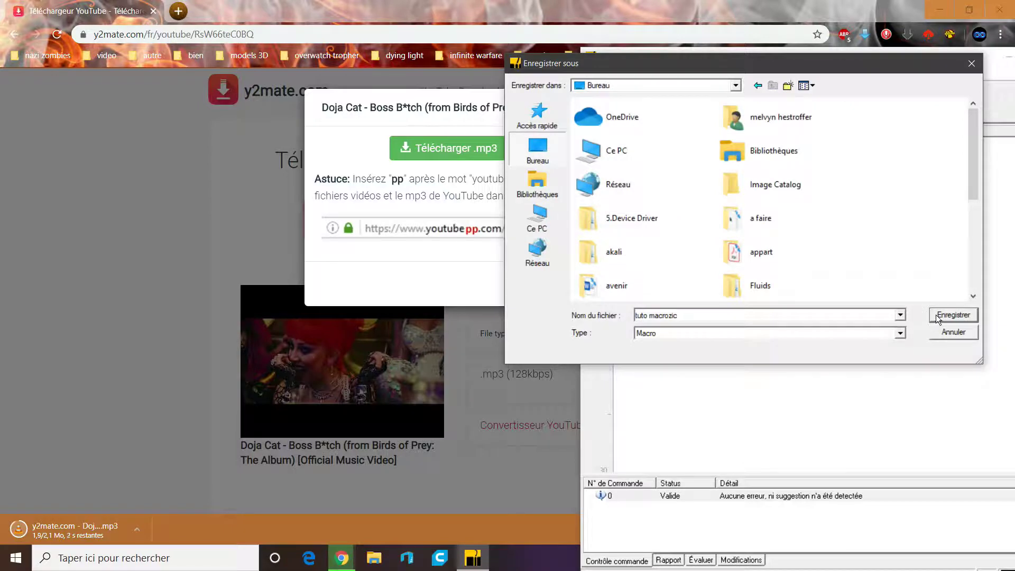
{"action": "left_click", "coordinate": [936, 315]}
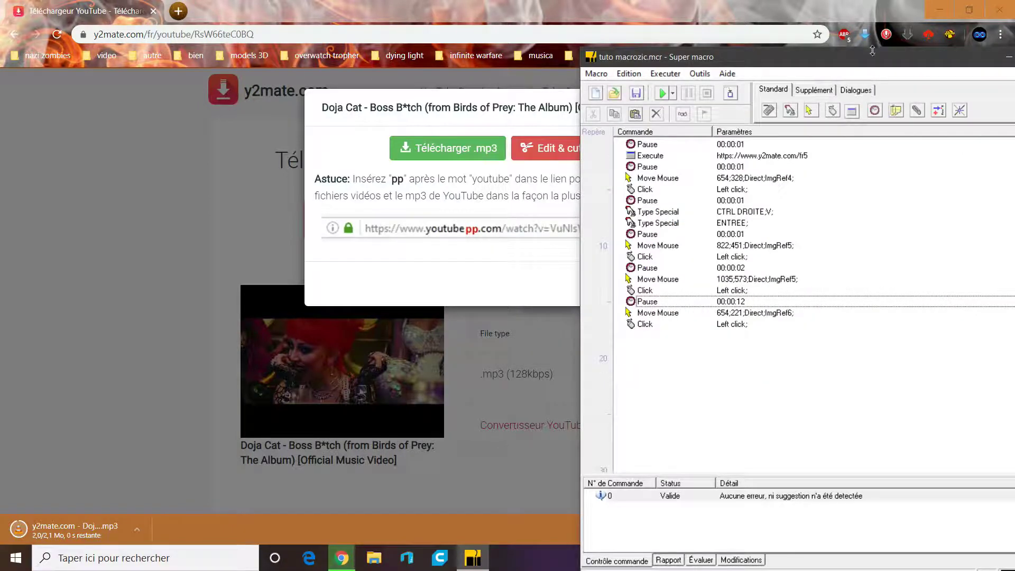
- Maximize the Super macro window to show the whole macro, and close the program
{"action": "left_click_drag", "start_coordinate": [867, 56], "coordinate": [768, 21]}
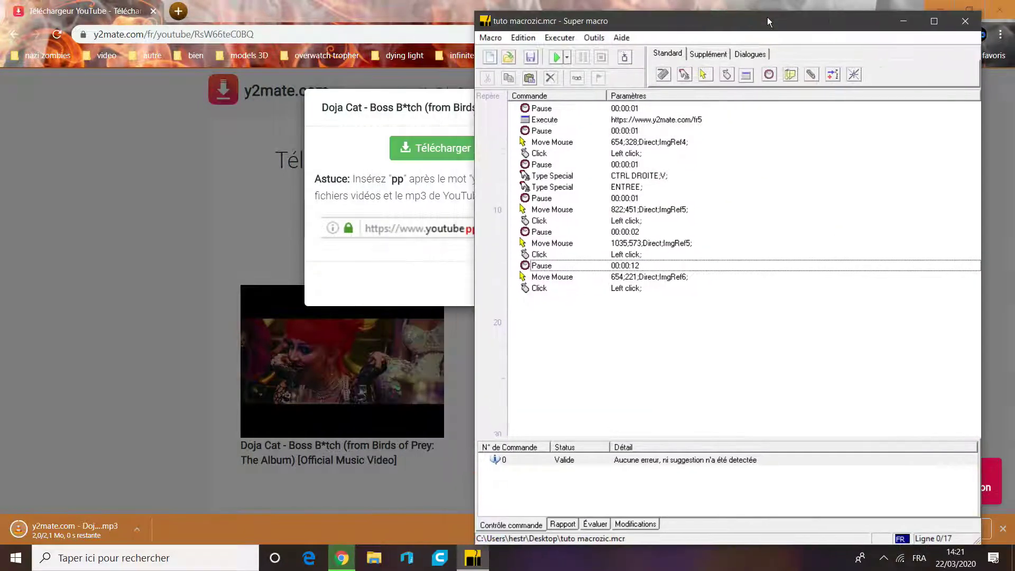
{"action": "left_click", "coordinate": [934, 21]}
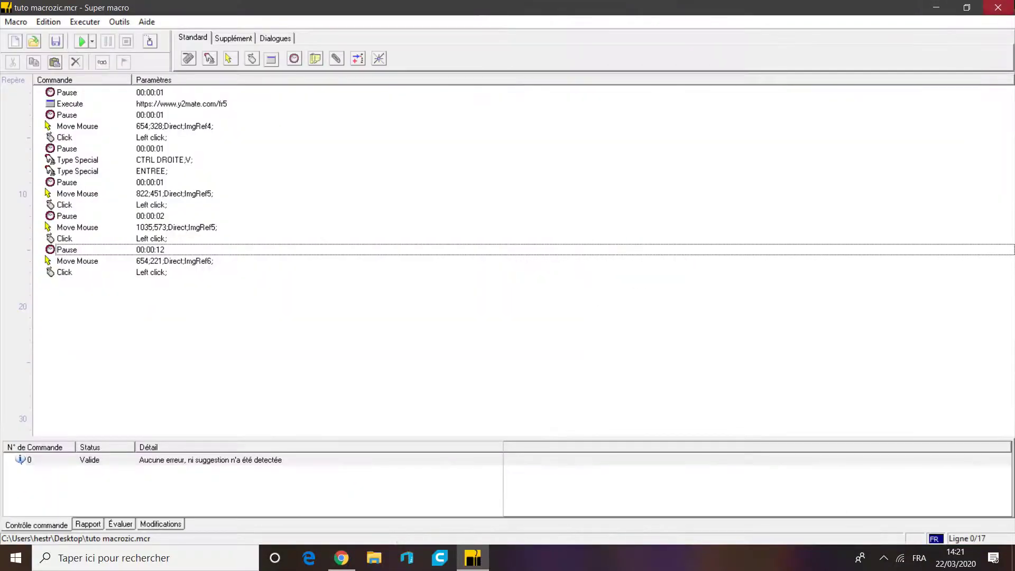
{"action": "left_click", "coordinate": [998, 8]}
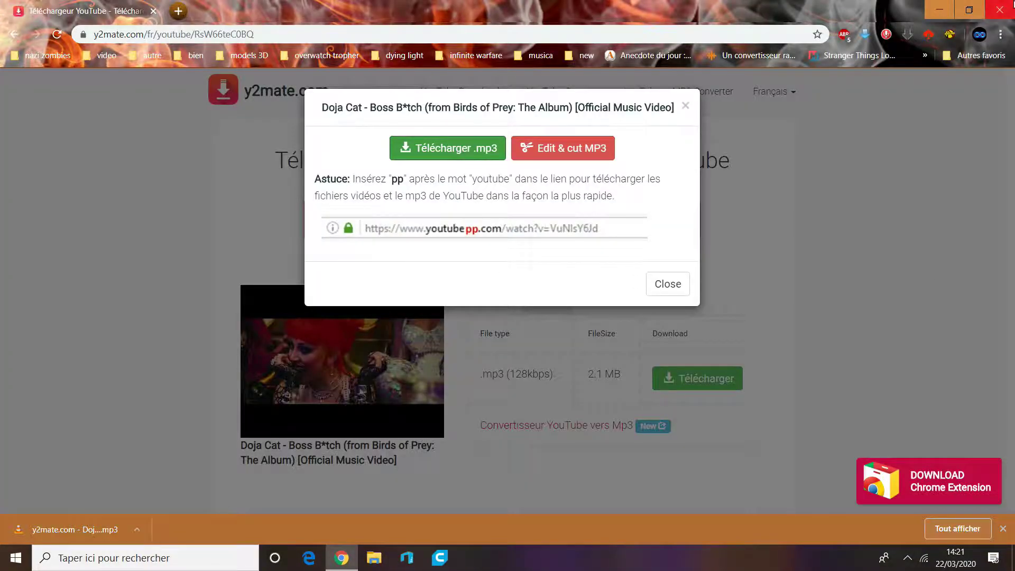
- Close the browser, launch Super macro, and load the "tuto macrozic" file from the desktop into it
{"action": "left_click", "coordinate": [1001, 9]}
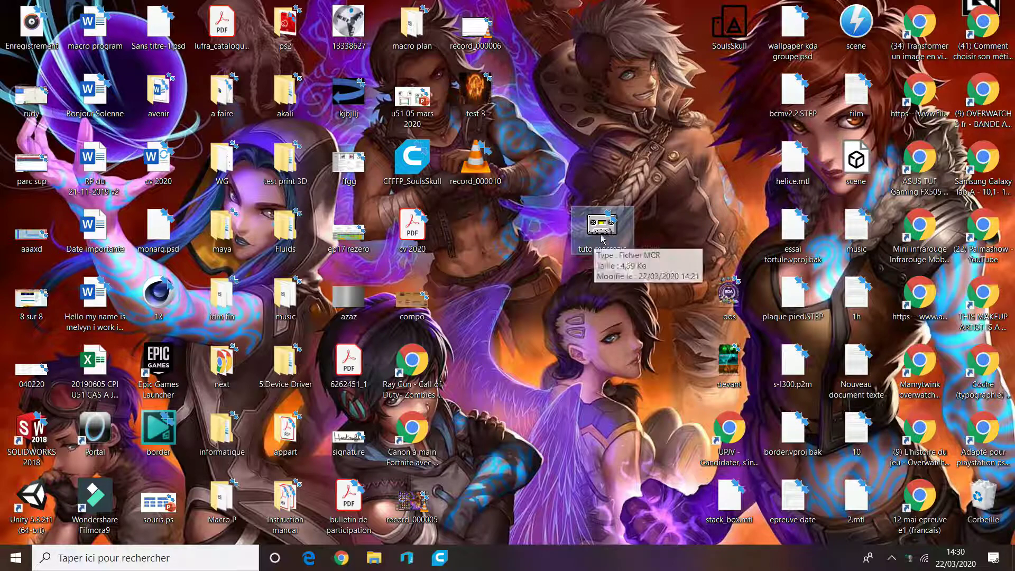
{"action": "left_click_drag", "start_coordinate": [597, 250], "coordinate": [613, 288]}
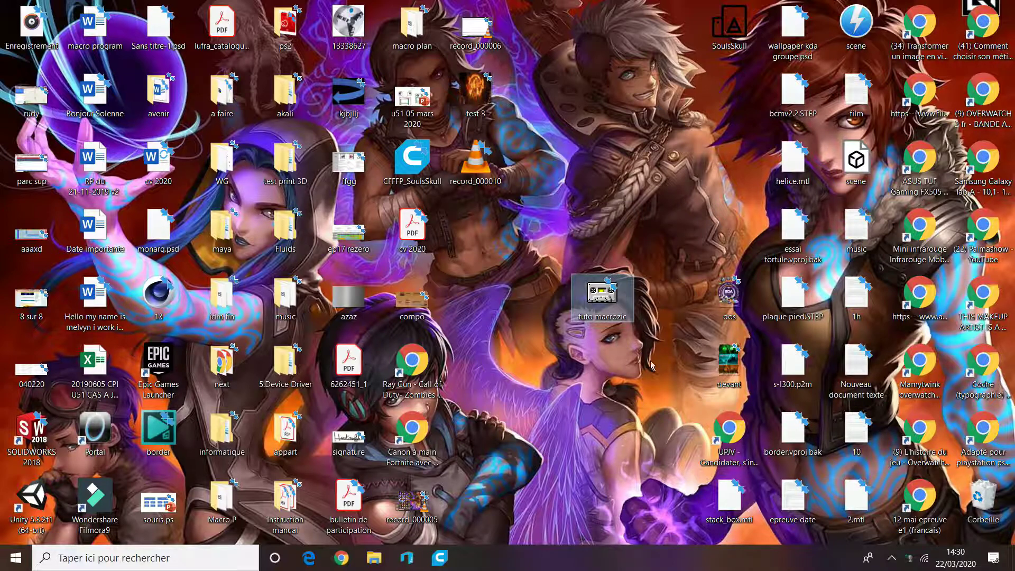
{"action": "key", "text": "super"}
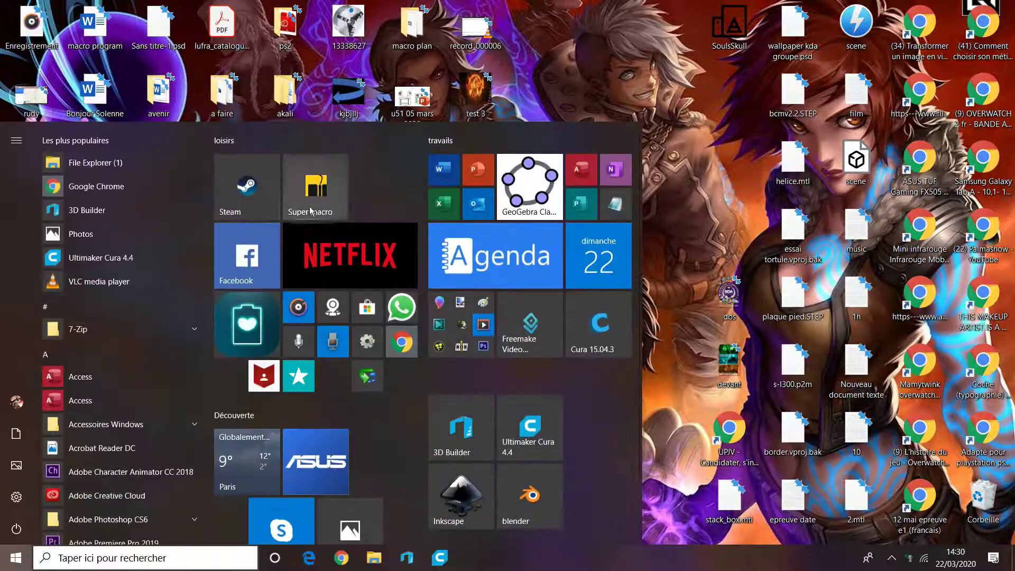
{"action": "left_click", "coordinate": [777, 276]}
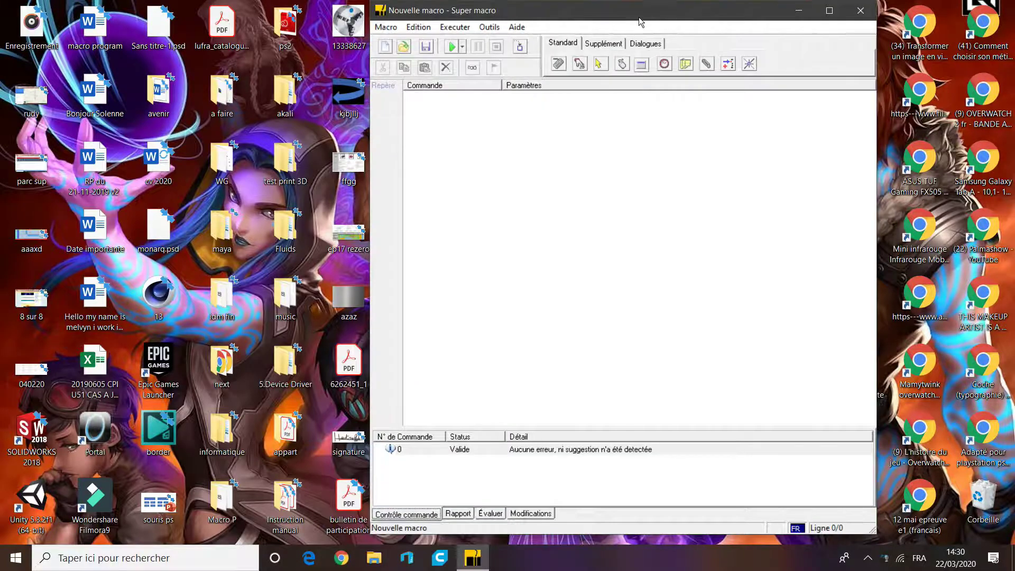
{"action": "left_click_drag", "start_coordinate": [639, 19], "coordinate": [884, 96]}
{"action": "left_click_drag", "start_coordinate": [602, 296], "coordinate": [770, 278]}
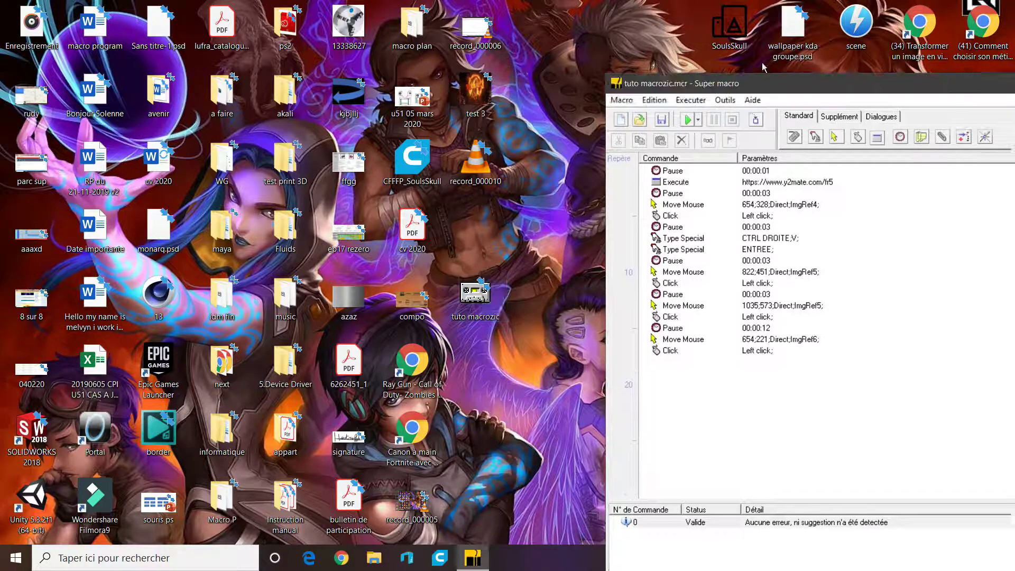
- Examine the durations of the Pause commands throughout the macro and close Super macro
{"action": "left_click_drag", "start_coordinate": [808, 87], "coordinate": [677, 26]}
{"action": "left_click_drag", "start_coordinate": [625, 350], "coordinate": [599, 132]}
{"action": "left_click", "coordinate": [599, 137]}
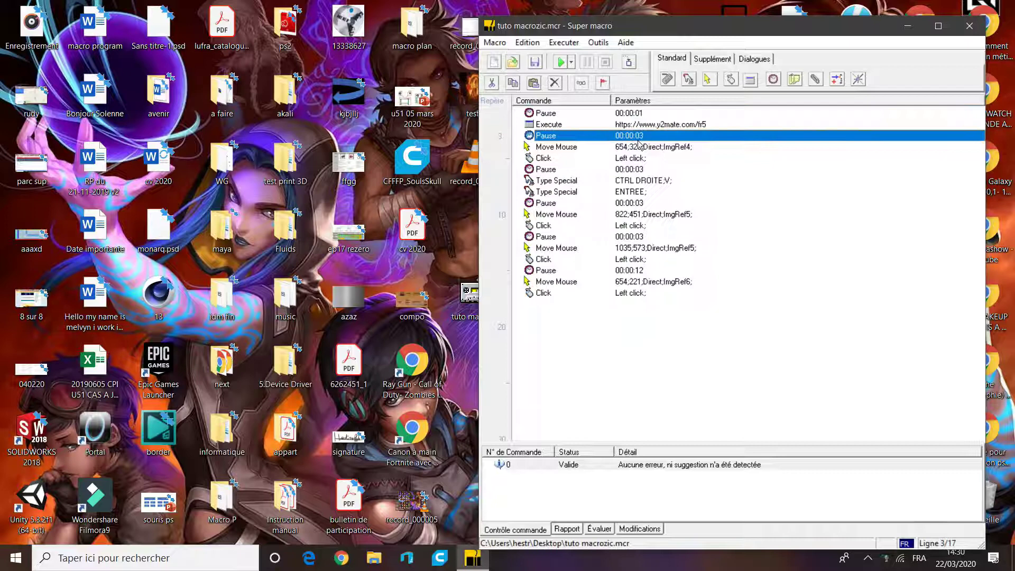
{"action": "left_click", "coordinate": [649, 205]}
{"action": "left_click", "coordinate": [633, 272]}
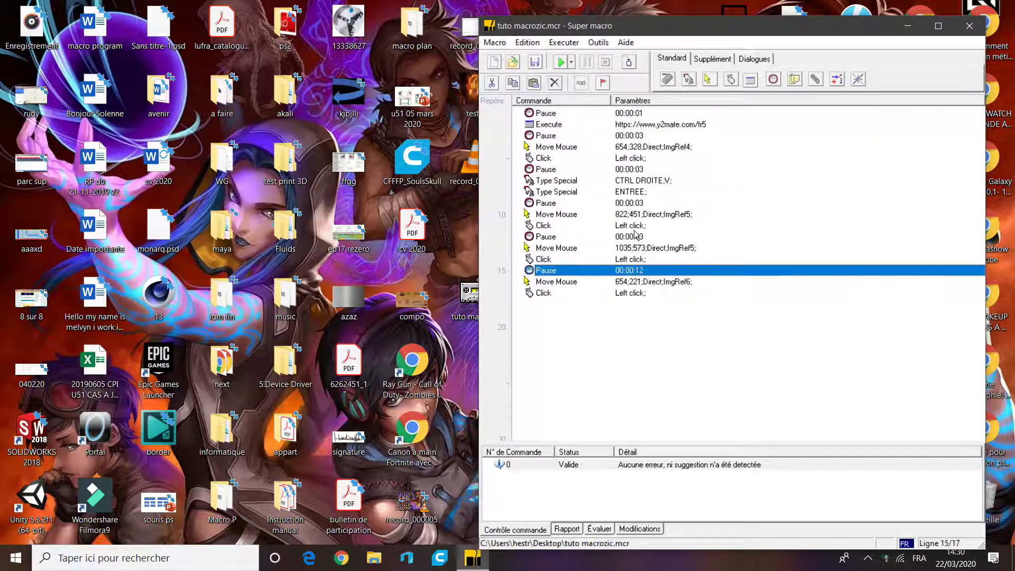
{"action": "key", "text": "Up"}
{"action": "key", "text": "Up"}
{"action": "left_click", "coordinate": [638, 172]}
{"action": "left_click", "coordinate": [625, 139]}
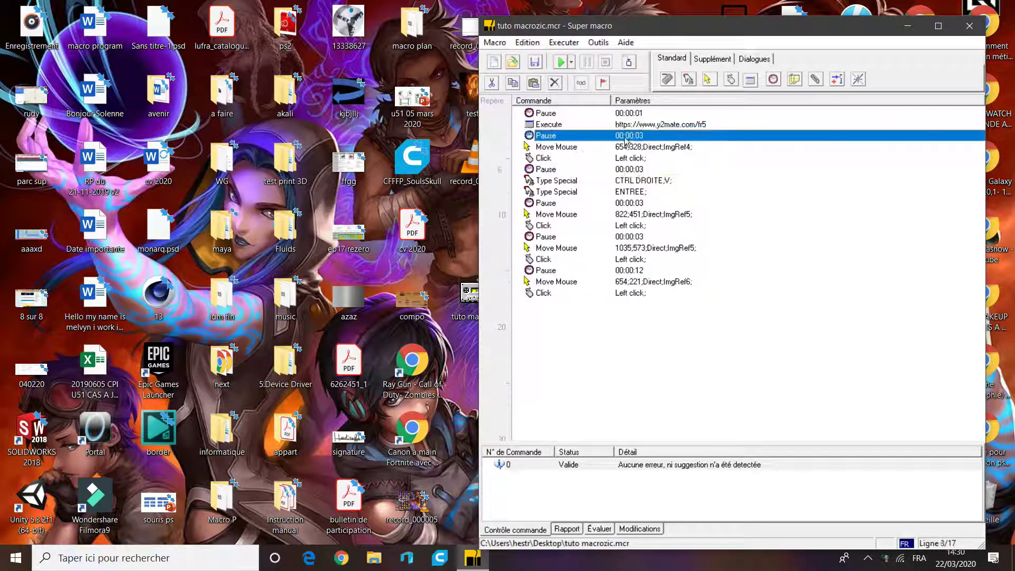
{"action": "left_click", "coordinate": [641, 116]}
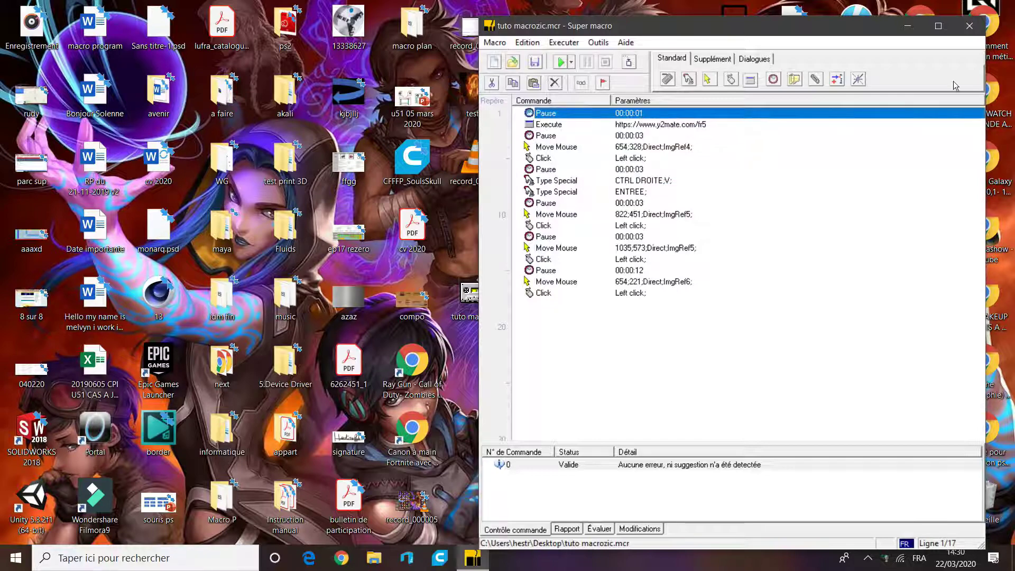
{"action": "left_click", "coordinate": [969, 26]}
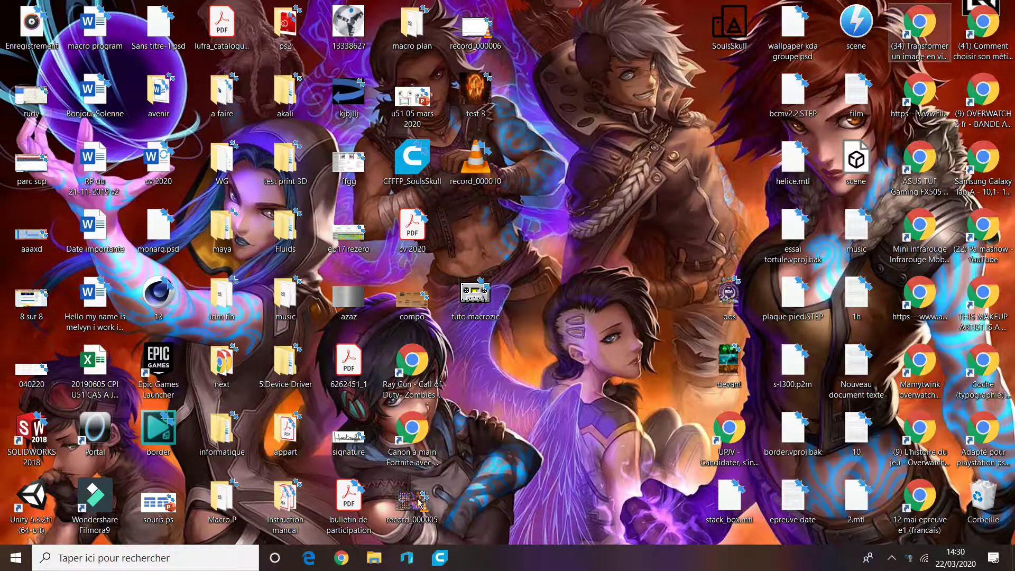
{"action": "left_click", "coordinate": [341, 558]}
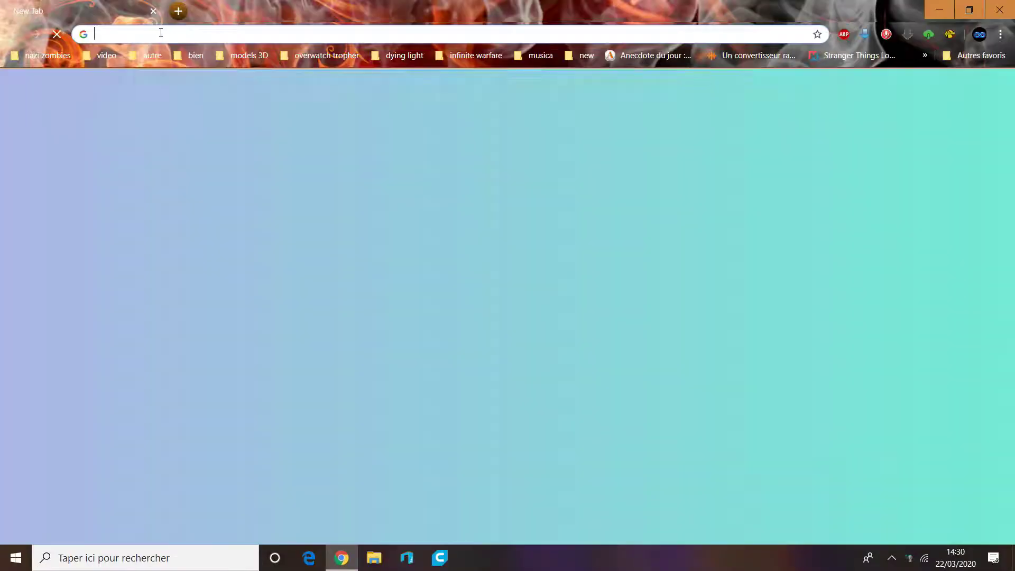
{"action": "type", "text": "https://www.youtube.com/watch?v=RsW66teC0BQ"}
{"action": "key", "text": "Return"}
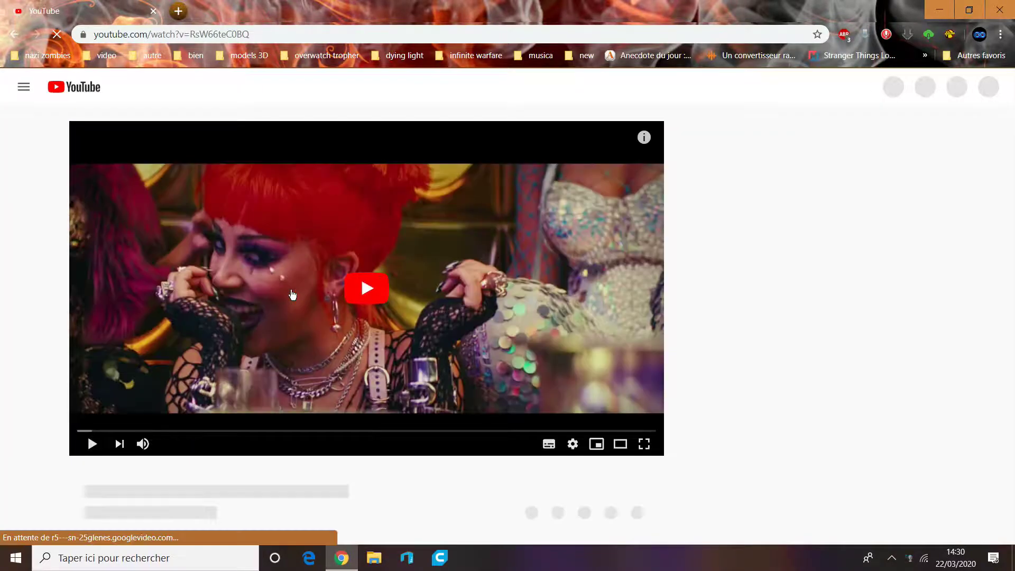
{"action": "left_click", "coordinate": [358, 285]}
{"action": "left_click", "coordinate": [246, 34]}
{"action": "key", "text": "ctrl+c"}
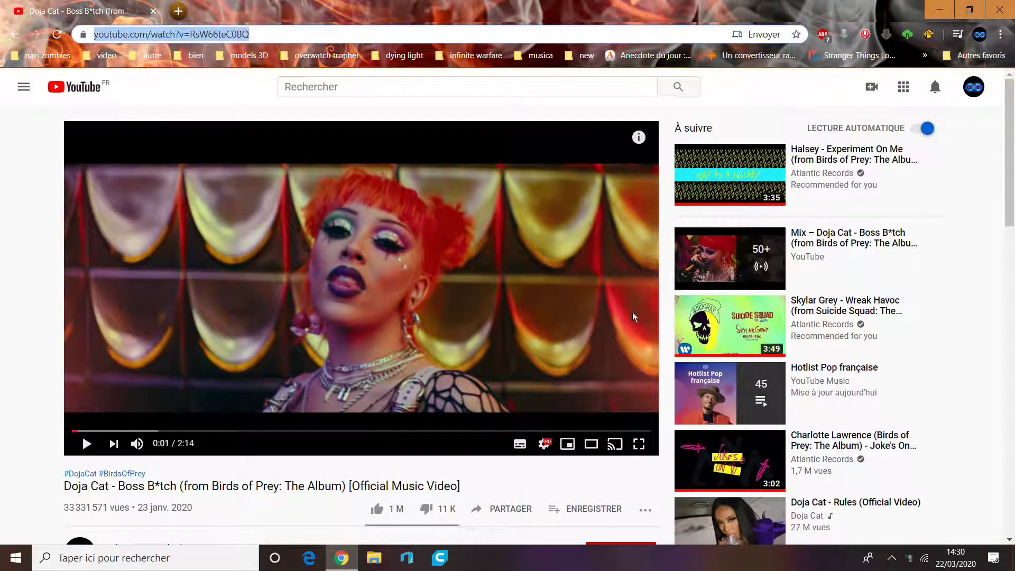
- Run the "tuto macrozic" macro from the desktop so the copied link is pasted into y2mate's link field
{"action": "key", "text": "super+d"}
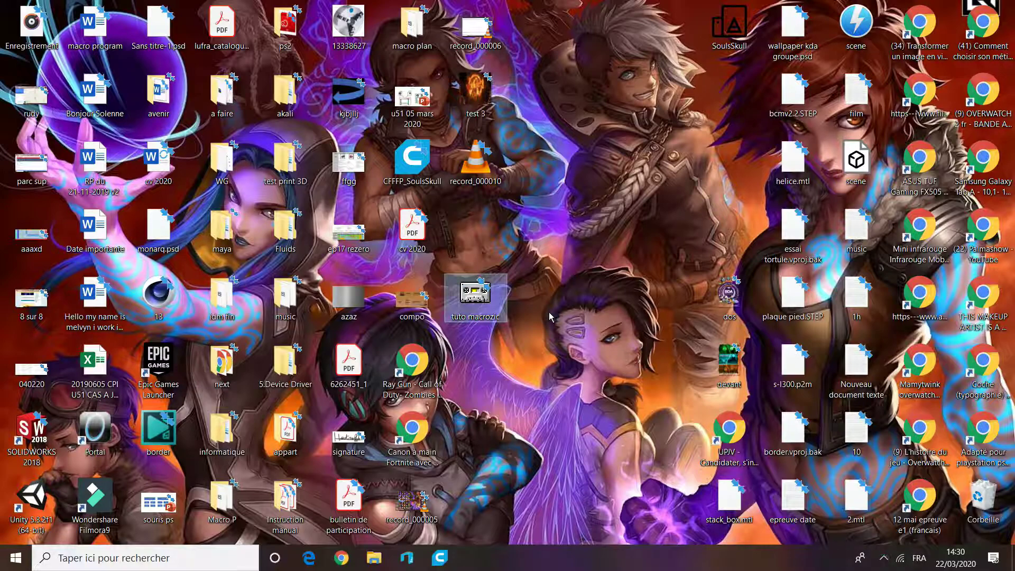
{"action": "key", "text": "super+d"}
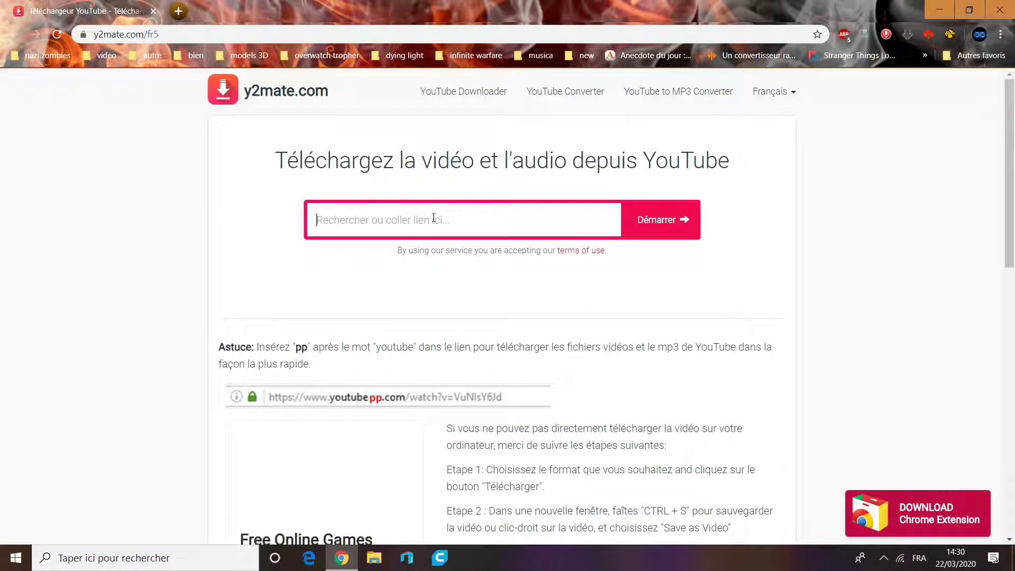
{"action": "left_click", "coordinate": [434, 219]}
{"action": "key", "text": "ctrl+v"}
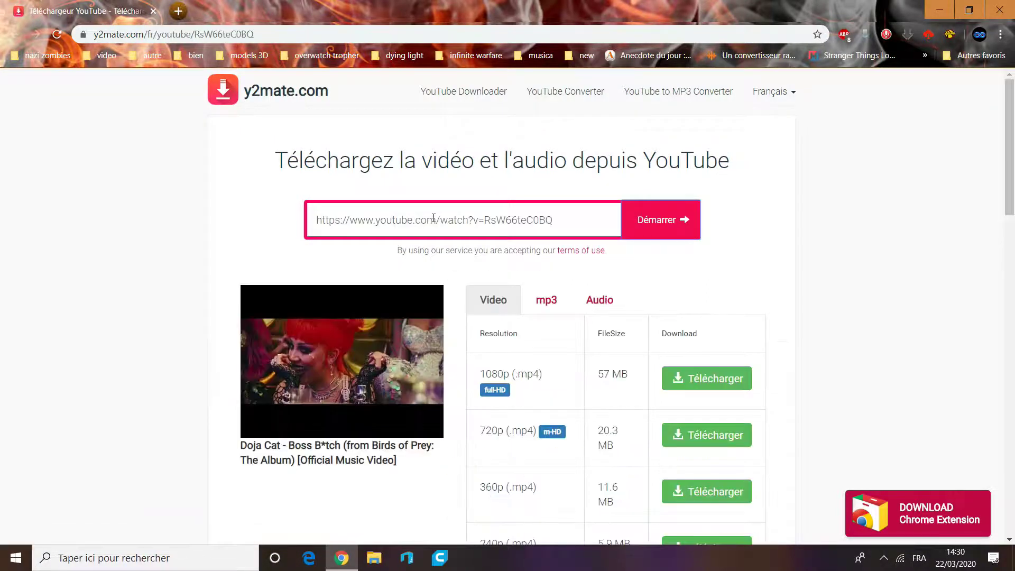
- Download the video from y2mate as .mp3 (128kbps), dismiss the download dialog, and return to the desktop
{"action": "left_click", "coordinate": [544, 300]}
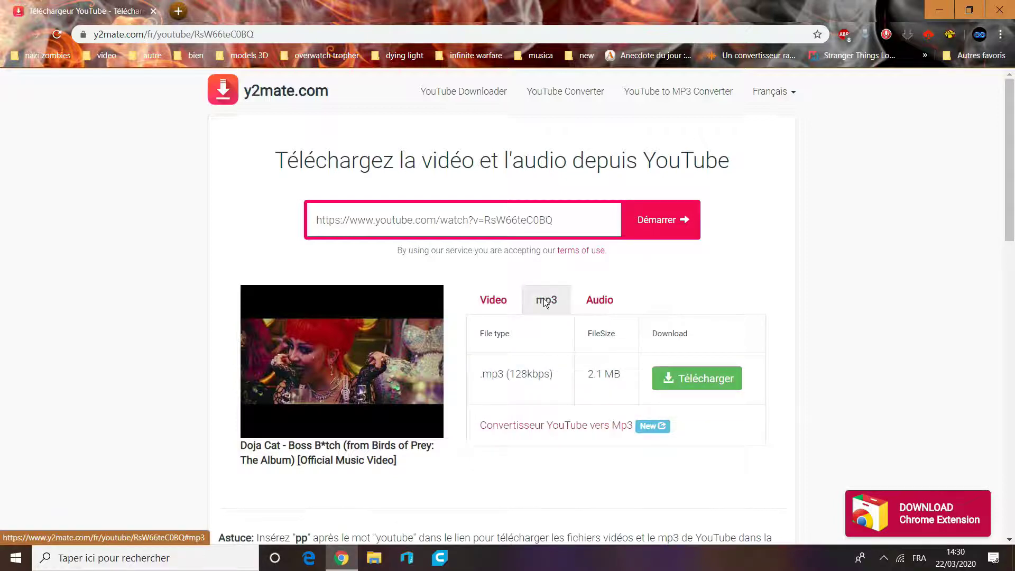
{"action": "left_click", "coordinate": [685, 379]}
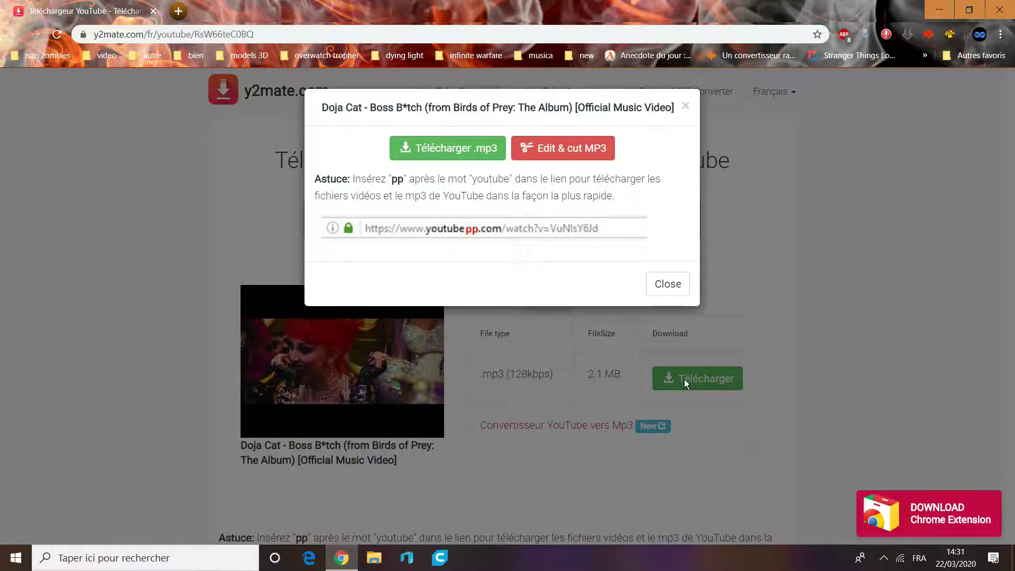
{"action": "left_click", "coordinate": [433, 149]}
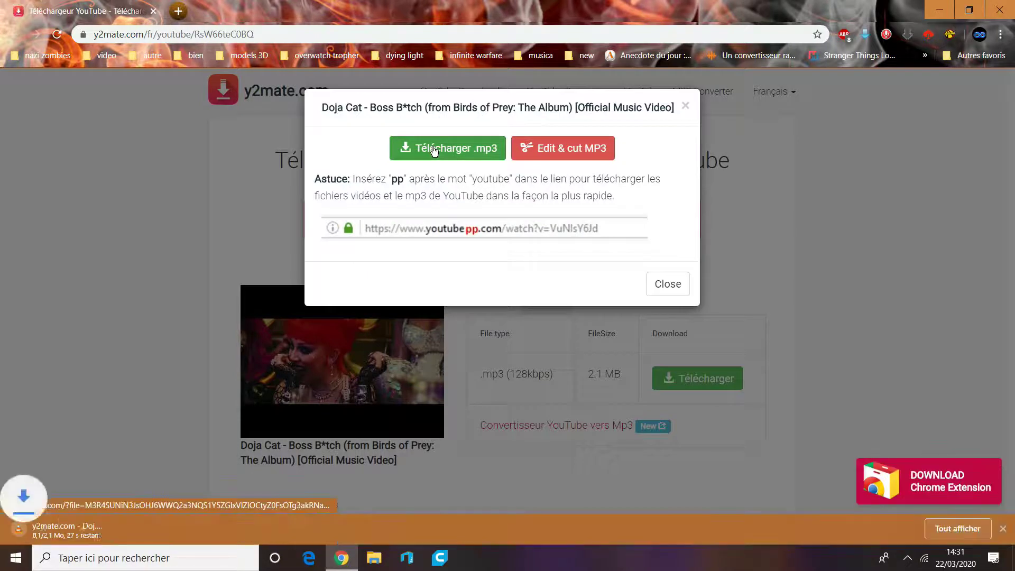
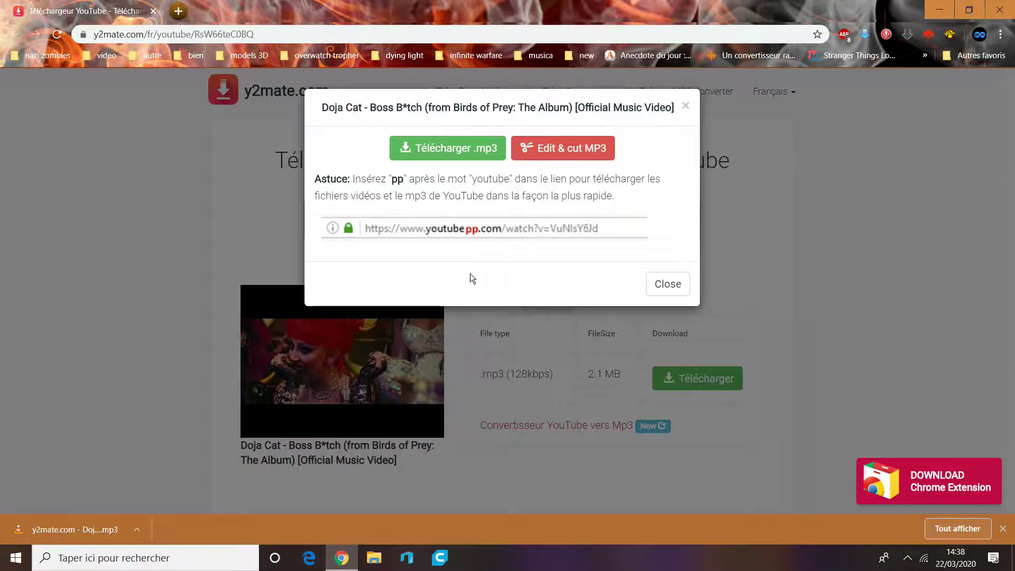
{"action": "left_click", "coordinate": [684, 112]}
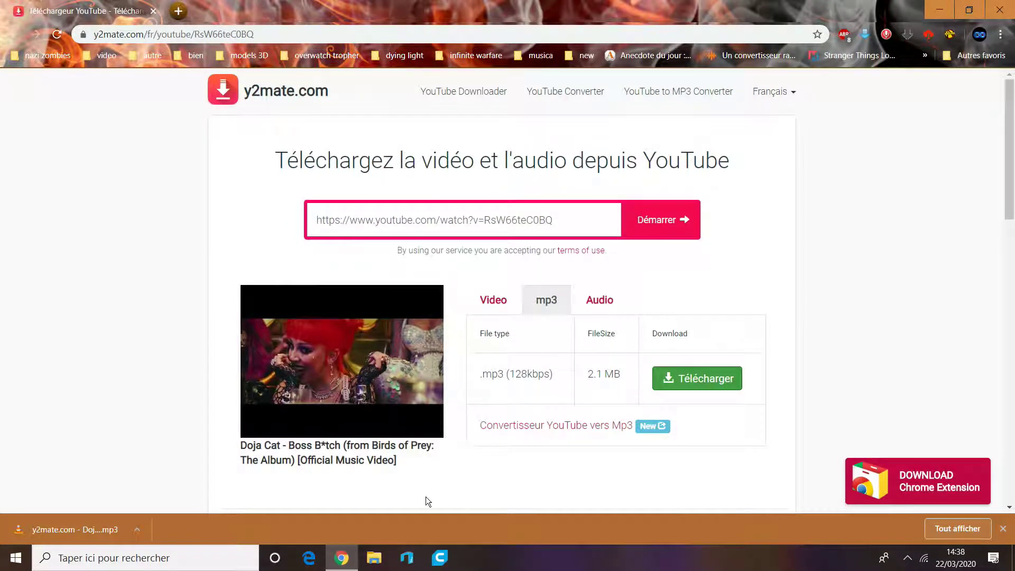
{"action": "key", "text": "super+d"}
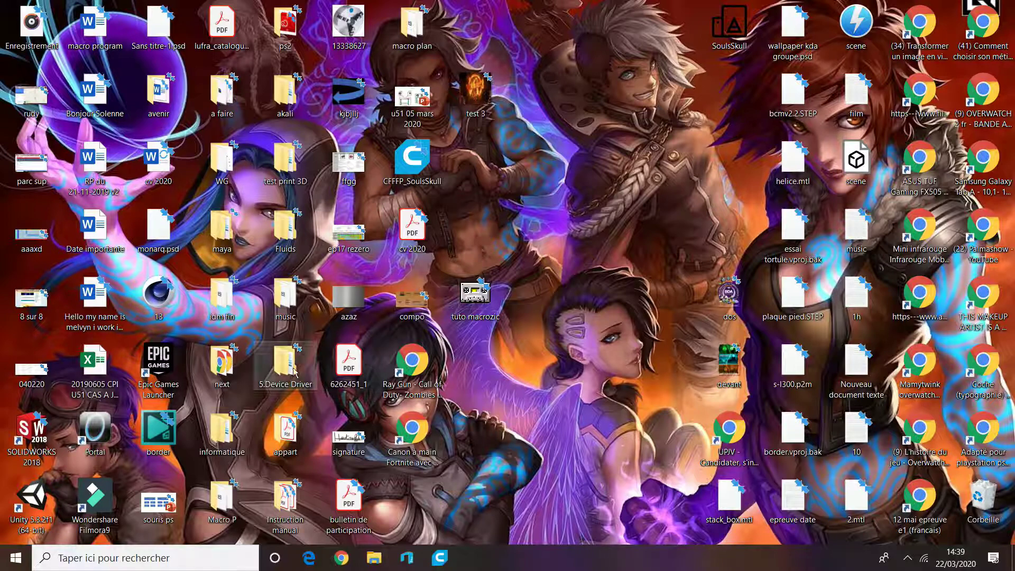
- Play the y2mate mp3 from the Downloads folder (Téléchargements) in VLC media player at reduced volume, and close the player
{"action": "left_click_drag", "start_coordinate": [374, 558], "coordinate": [328, 330]}
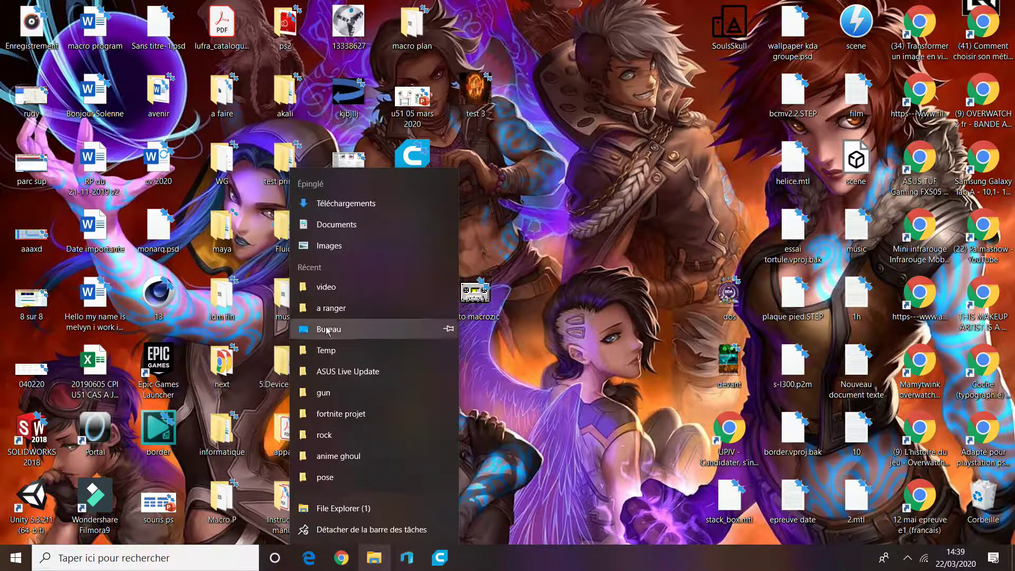
{"action": "left_click", "coordinate": [343, 211]}
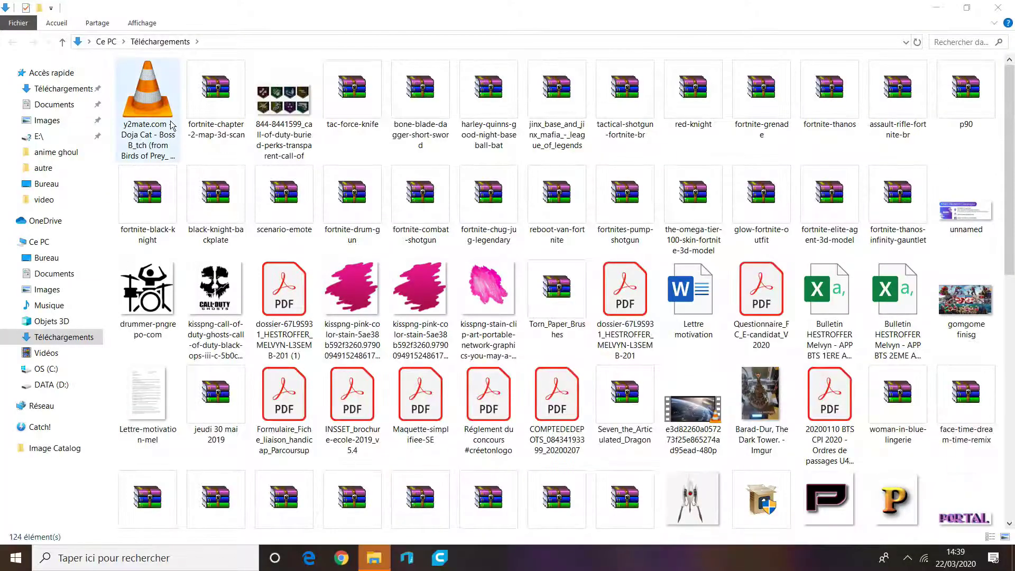
{"action": "left_click", "coordinate": [172, 126]}
{"action": "double_click", "coordinate": [169, 144]}
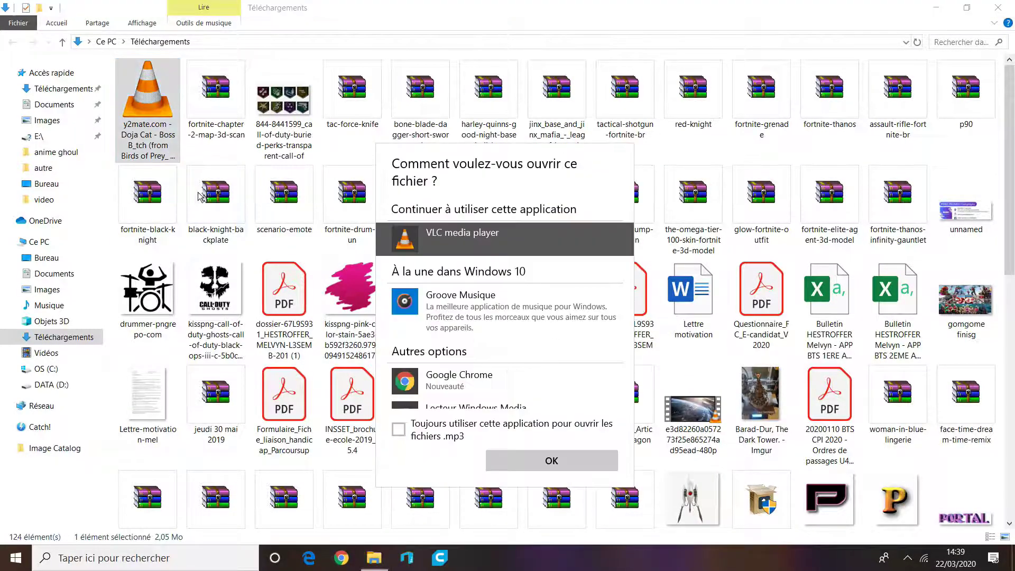
{"action": "left_click", "coordinate": [552, 460]}
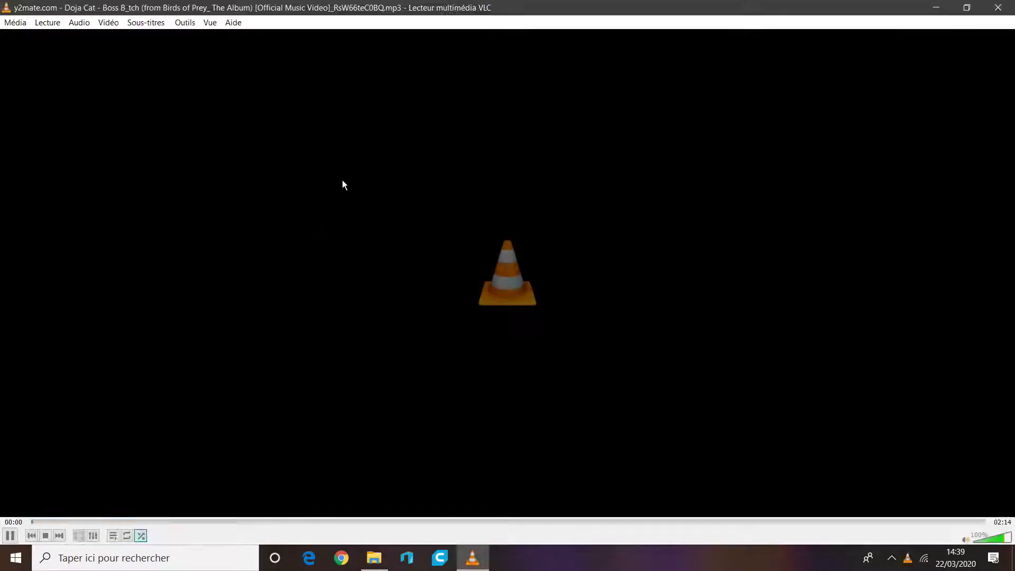
{"action": "scroll", "coordinate": [283, 395], "scroll_direction": "down", "scroll_amount": 5}
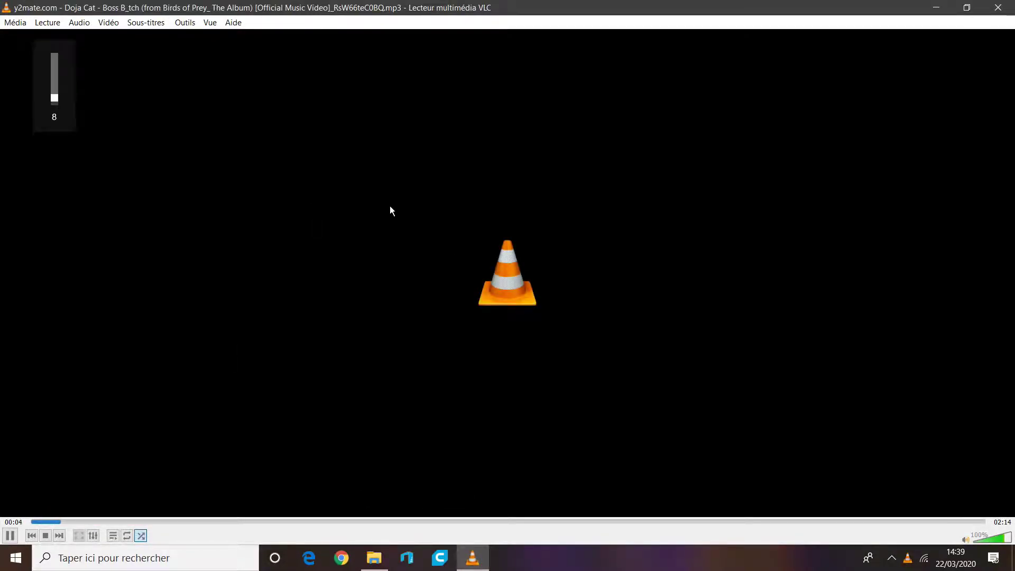
{"action": "key", "text": "ctrl+q"}
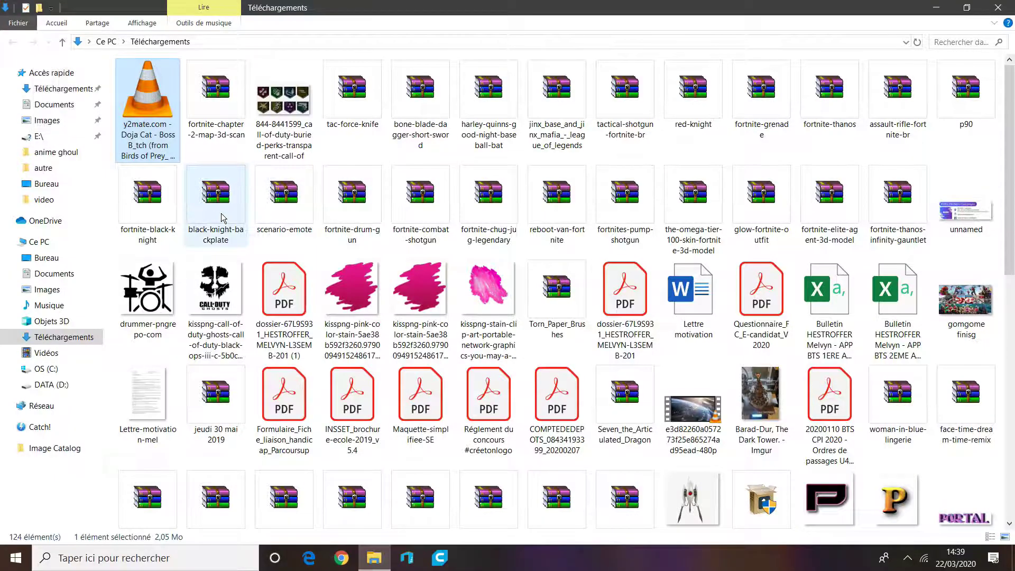
- Rename the mp3 in the Downloads folder by removing the "y2mate.com - " prefix so its name begins with "Doja Cat"
{"action": "key", "text": "F2"}
{"action": "key", "text": "Up"}
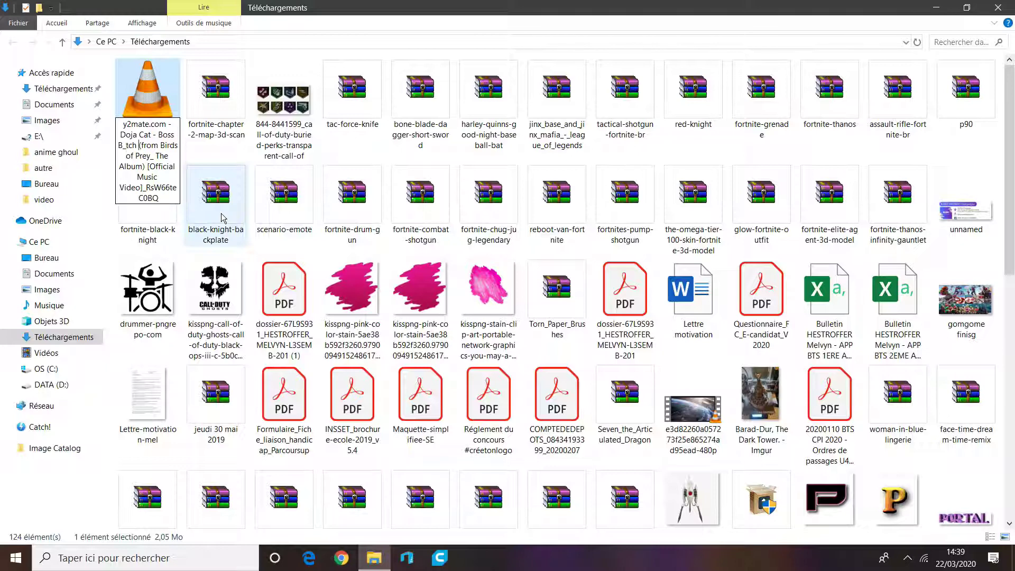
{"action": "key", "text": "Left"}
{"action": "key", "text": "Left"}
{"action": "key", "text": "BackSpace"}
{"action": "key", "text": "BackSpace"}
{"action": "key", "text": "BackSpace"}
{"action": "key", "text": "BackSpace"}
{"action": "key", "text": "BackSpace"}
{"action": "key", "text": "BackSpace"}
{"action": "key", "text": "BackSpace"}
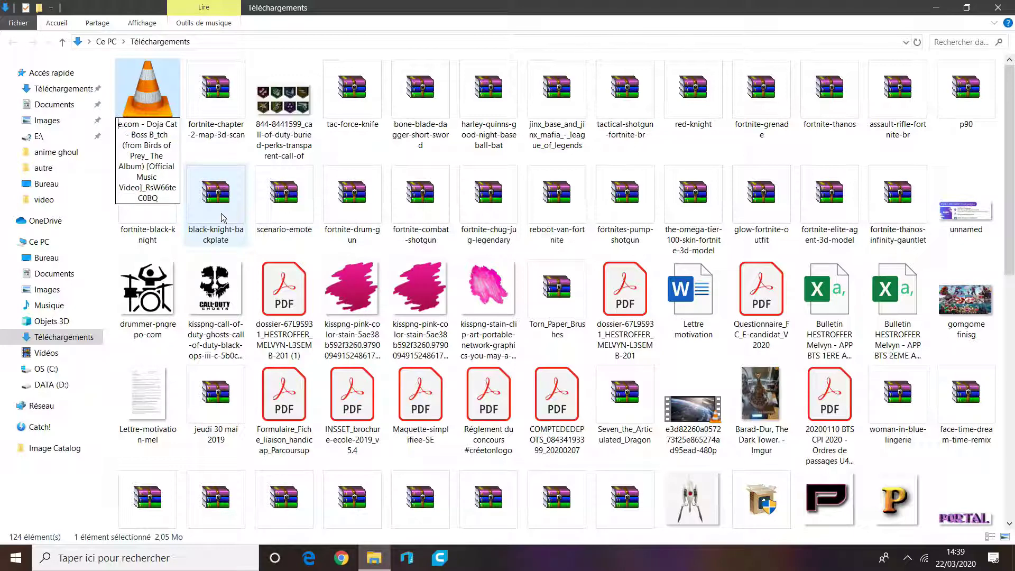
{"action": "key", "text": "Delete"}
{"action": "key", "text": "Delete"}
{"action": "key", "text": "Delete"}
{"action": "key", "text": "Delete"}
{"action": "key", "text": "Delete"}
{"action": "key", "text": "Delete"}
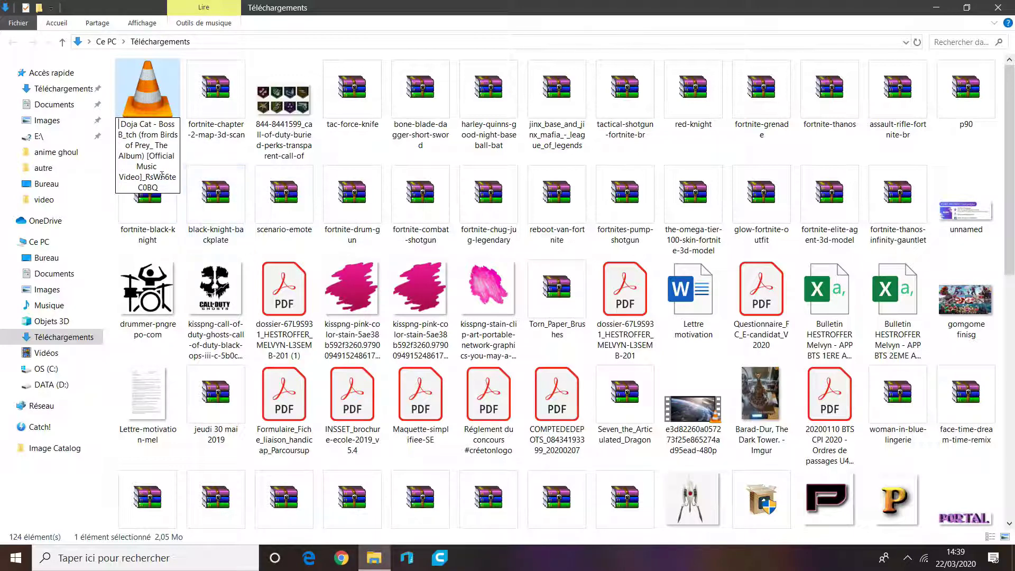
{"action": "left_click", "coordinate": [228, 110]}
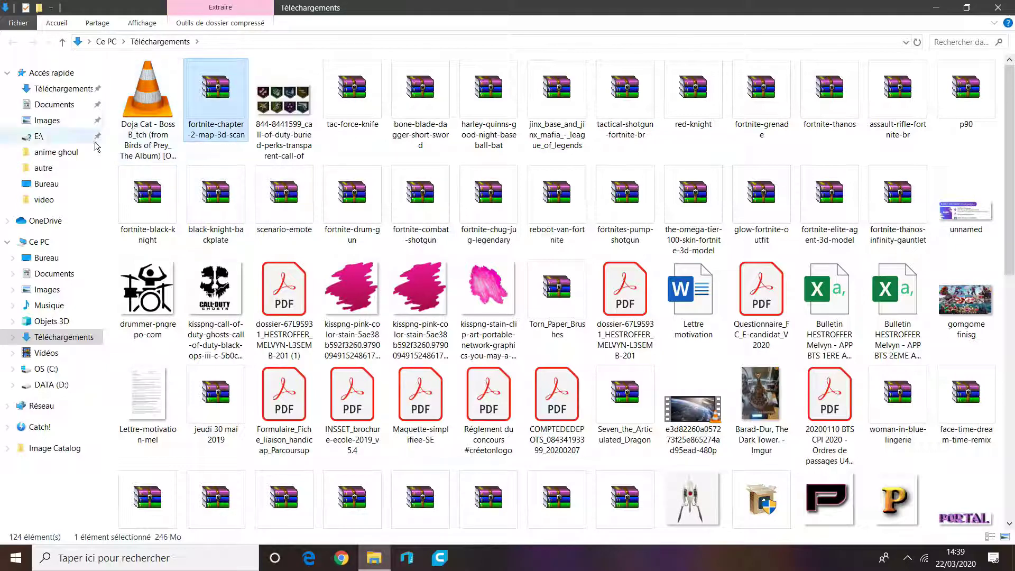
- View the Music folder (Musique), return to the desktop, and show the hidden notification icons
{"action": "left_click", "coordinate": [49, 305]}
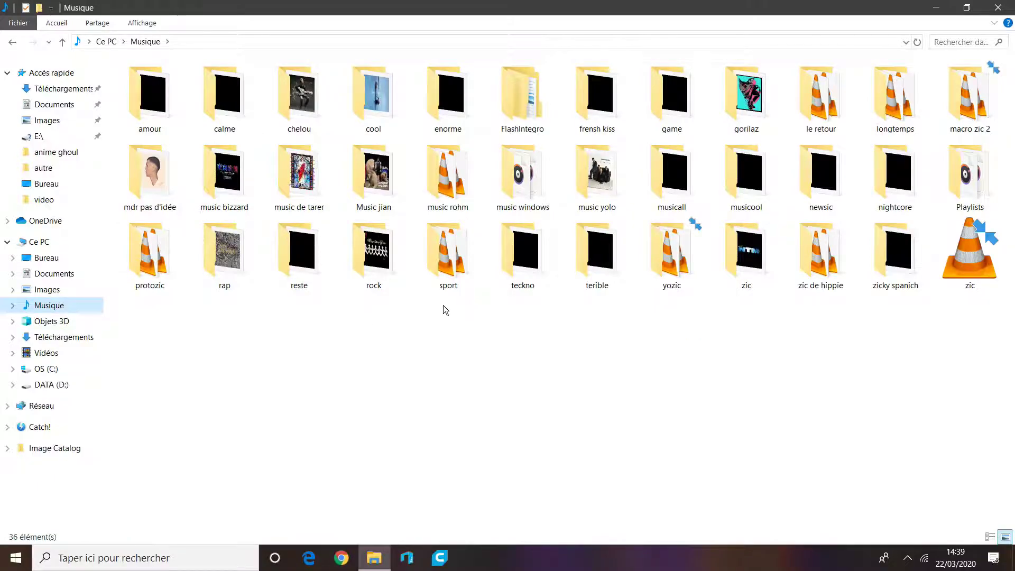
{"action": "key", "text": "super+d"}
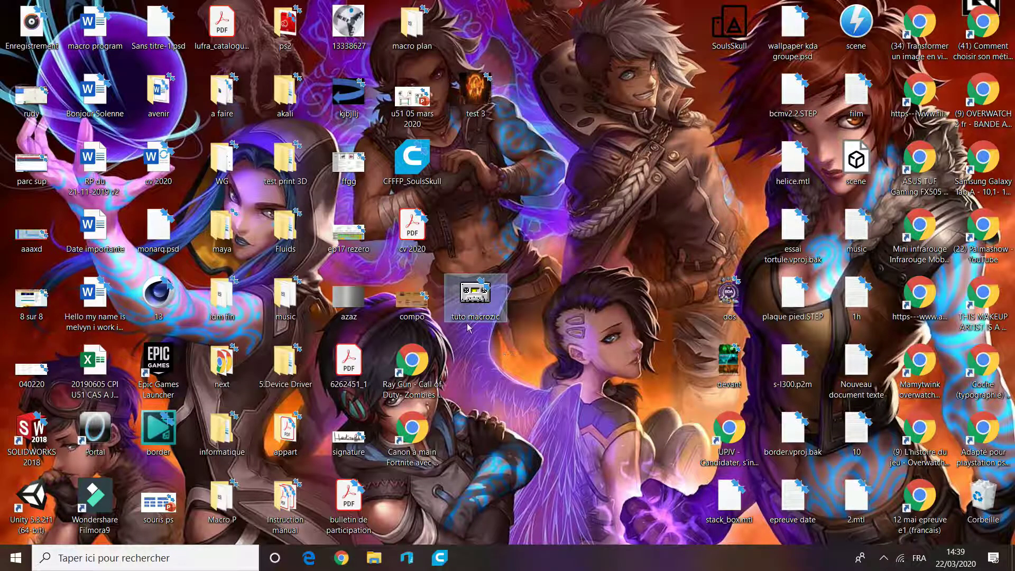
{"action": "left_click", "coordinate": [867, 558]}
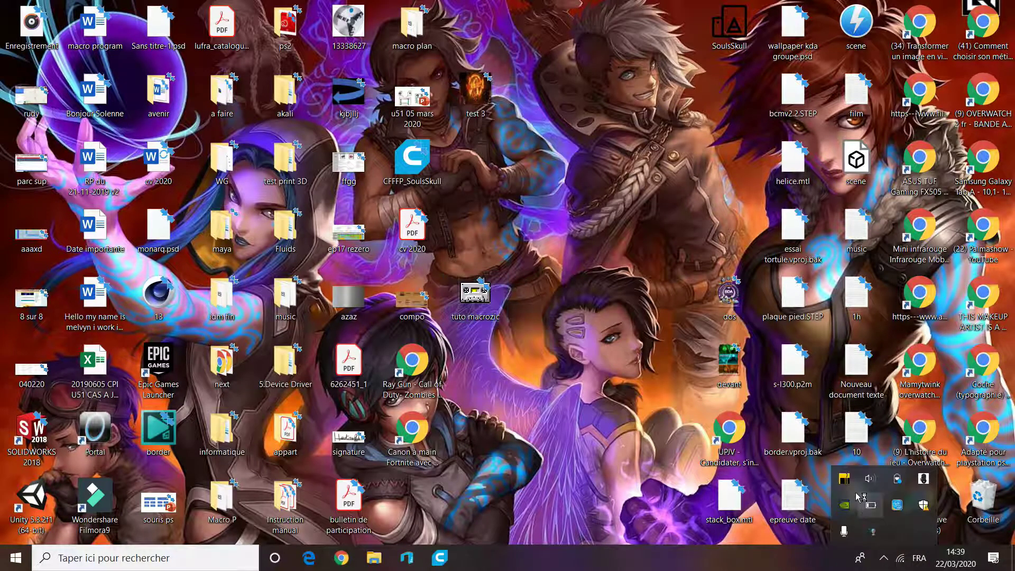
- Quit the Super macro instance running in the notification area and show the desktop
{"action": "right_click", "coordinate": [851, 483]}
{"action": "left_click", "coordinate": [899, 510]}
{"action": "key", "text": "super+d"}
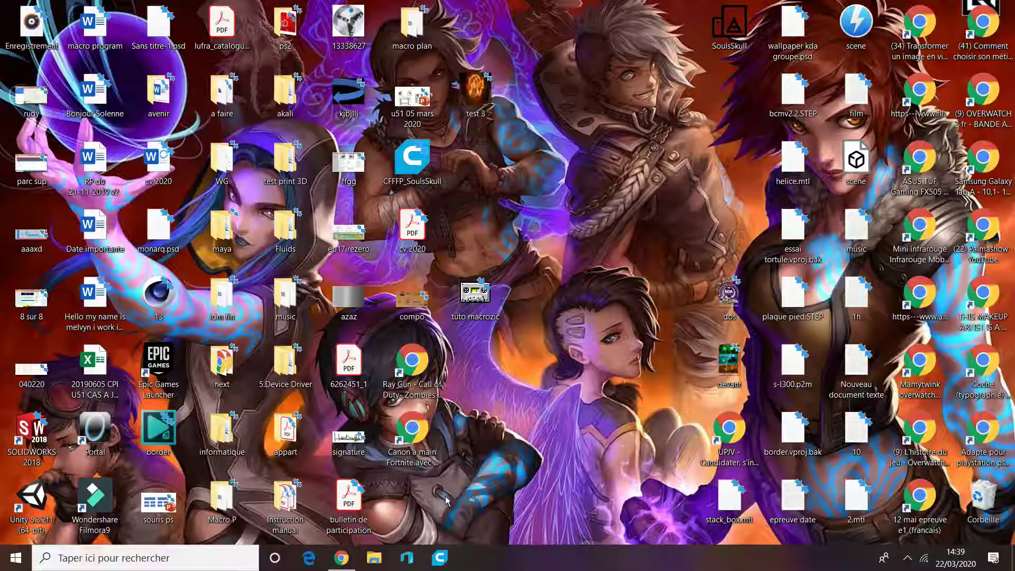
- Launch Super macro again and open the tuto macrozic macro from the desktop
{"action": "key", "text": "super"}
{"action": "left_click", "coordinate": [650, 198]}
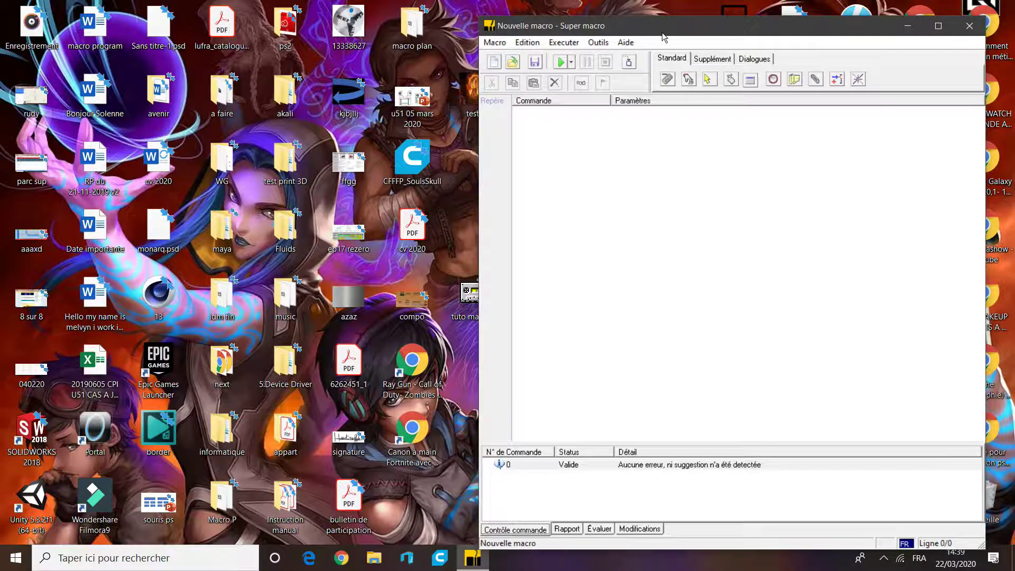
{"action": "double_click", "coordinate": [475, 294]}
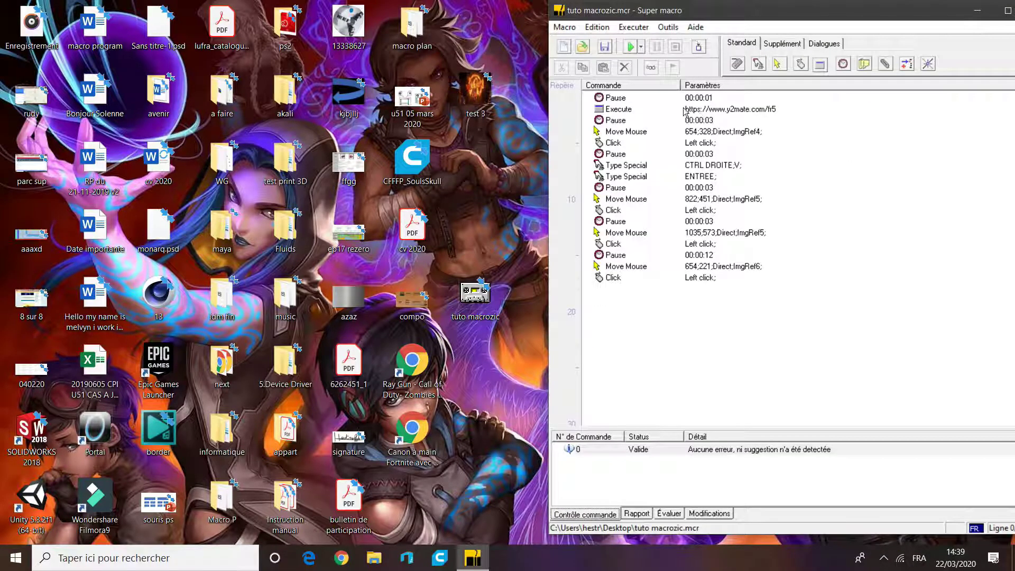
- Duplicate the 00:00:03 Pause that follows the Execute command and set the copy's delay to 00:00:01
{"action": "left_click", "coordinate": [626, 99]}
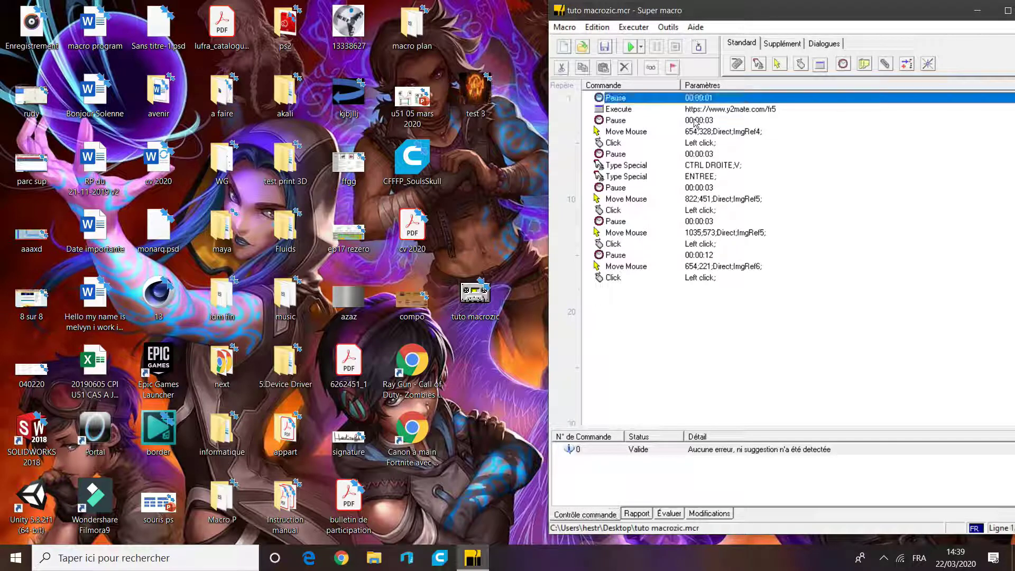
{"action": "left_click", "coordinate": [624, 121]}
{"action": "key", "text": "ctrl+v"}
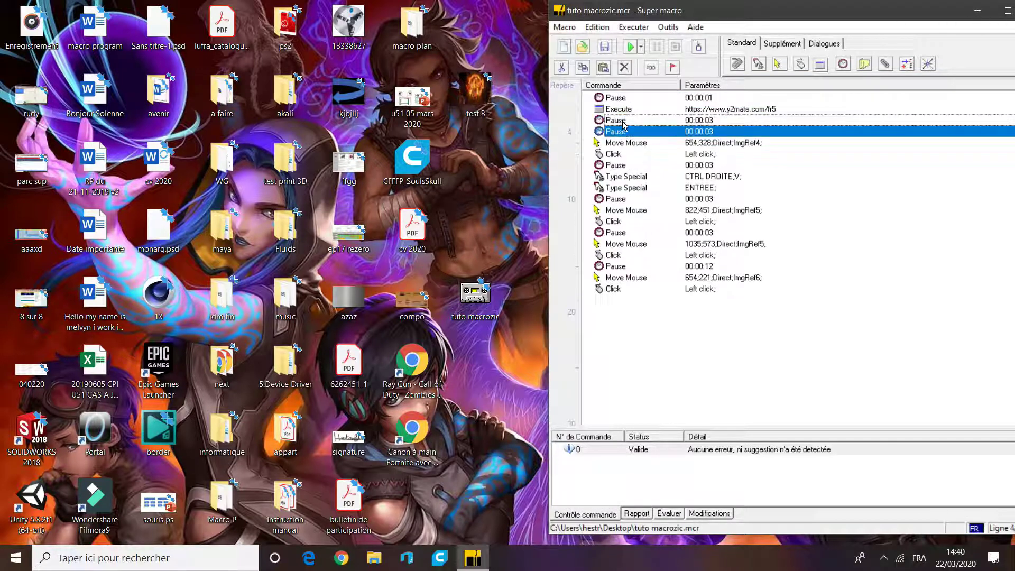
{"action": "double_click", "coordinate": [666, 131]}
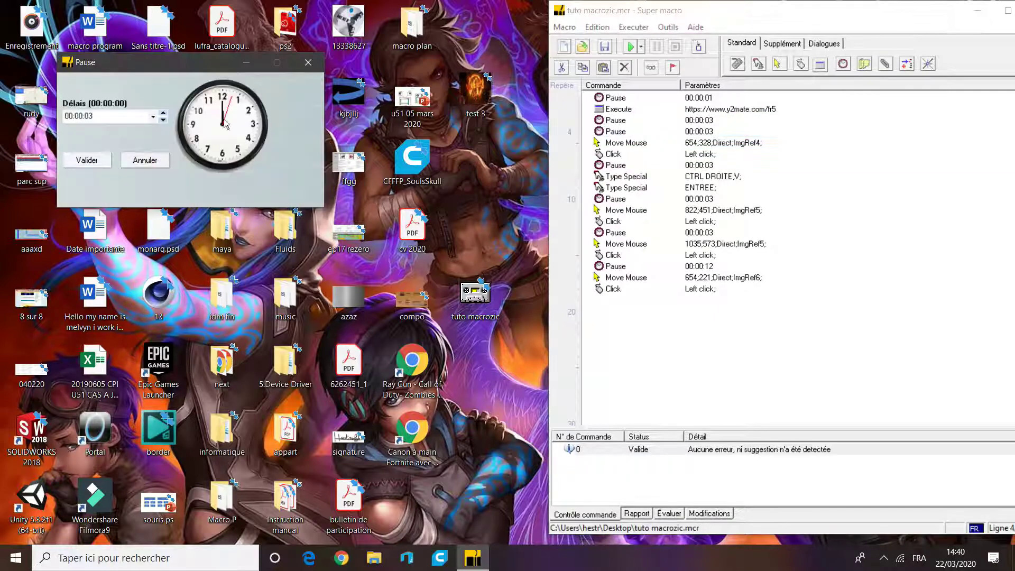
{"action": "left_click", "coordinate": [163, 112]}
{"action": "left_click", "coordinate": [164, 112]}
{"action": "left_click", "coordinate": [164, 119]}
{"action": "left_click", "coordinate": [163, 120]}
{"action": "left_click", "coordinate": [163, 119]}
{"action": "left_click", "coordinate": [163, 120]}
{"action": "left_click", "coordinate": [163, 119]}
{"action": "left_click", "coordinate": [91, 161]}
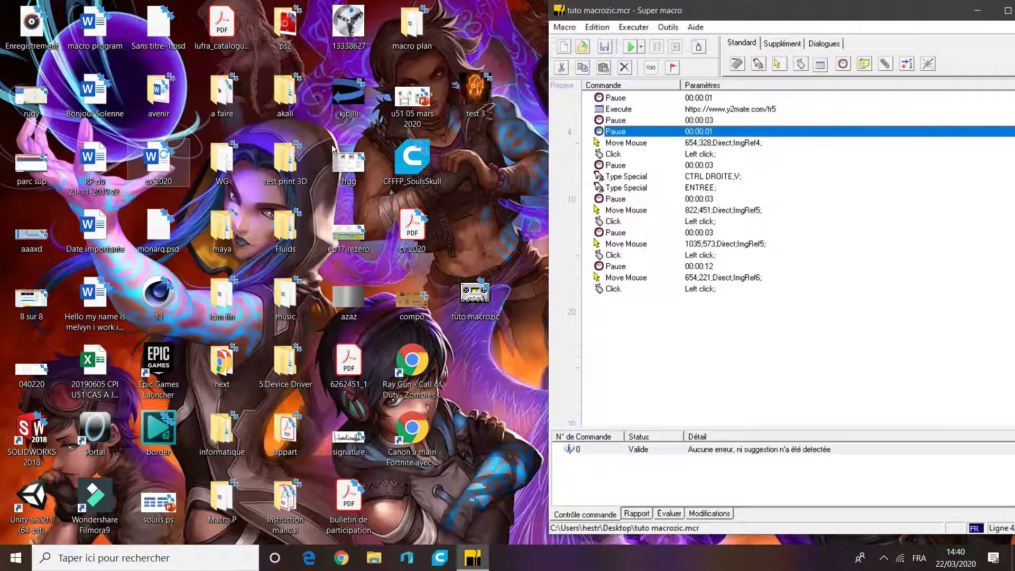
- Insert a Type Special command for WINDOWS GAUCHE and HAUT before the 00:00:01 pause following Execute, maximize the window, and close Super macro
{"action": "left_click", "coordinate": [602, 121]}
{"action": "left_click", "coordinate": [758, 64]}
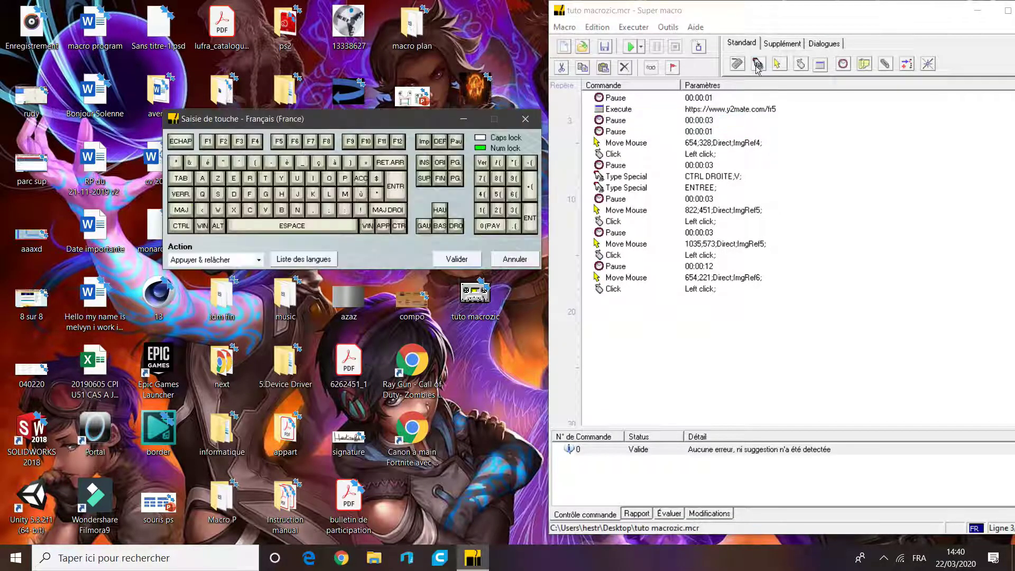
{"action": "left_click", "coordinate": [208, 225]}
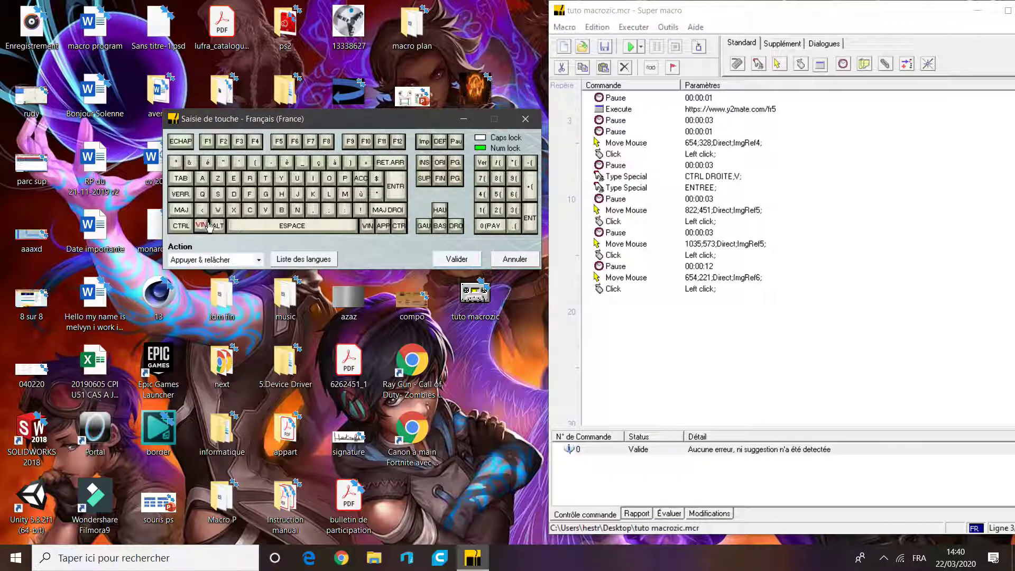
{"action": "left_click", "coordinate": [439, 210]}
{"action": "left_click", "coordinate": [451, 259]}
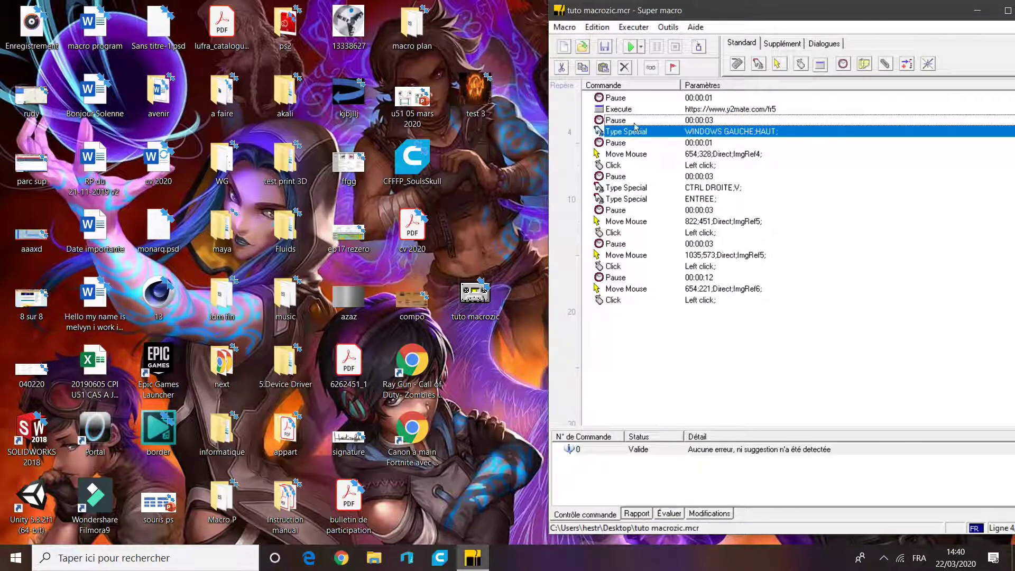
{"action": "key", "text": "super+Up"}
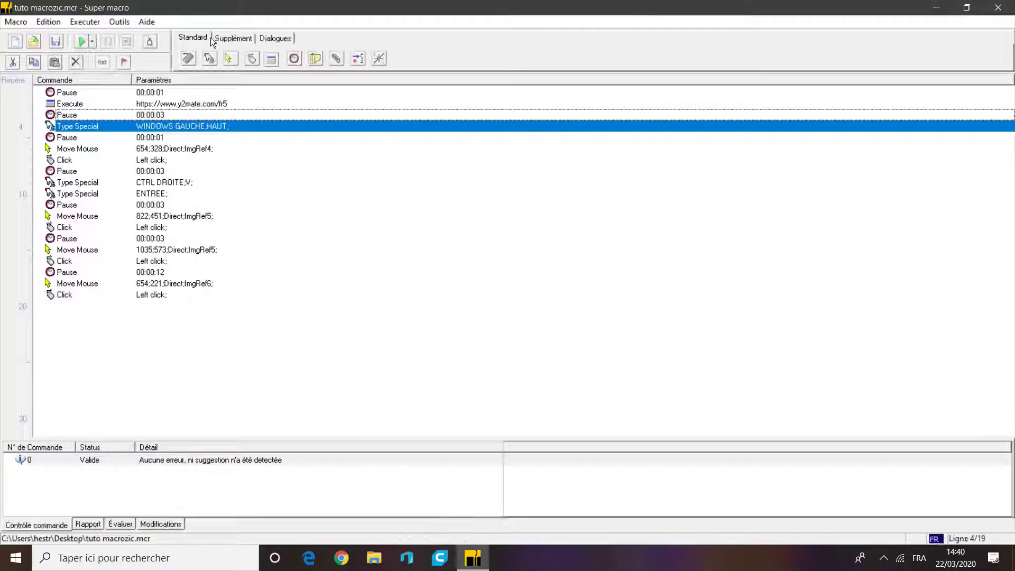
{"action": "key", "text": "alt+F4"}
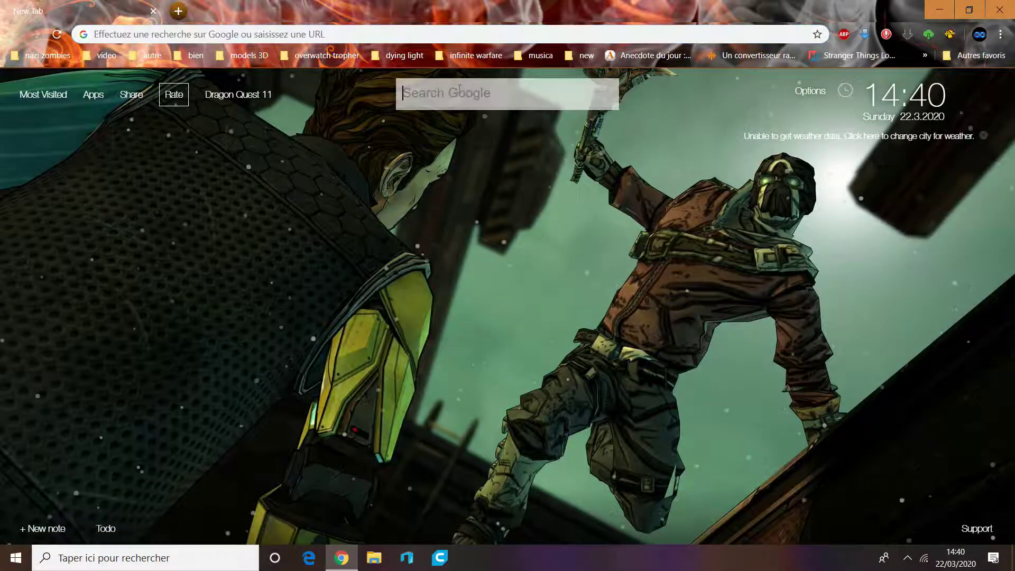
- Restore the Chrome window to a smaller size, maximize it again, and return to the desktop
{"action": "key", "text": "super+Down"}
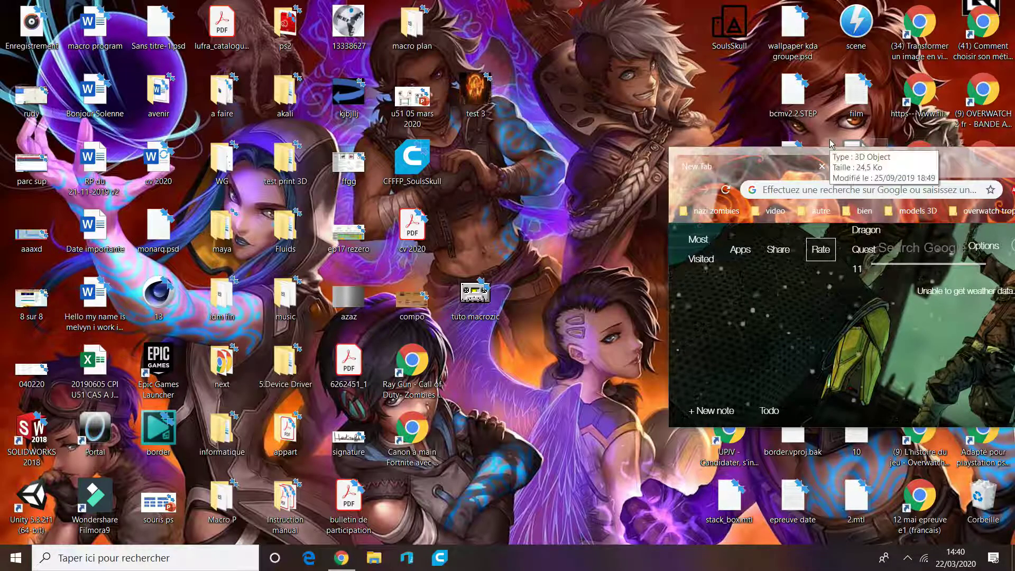
{"action": "double_click", "coordinate": [999, 174]}
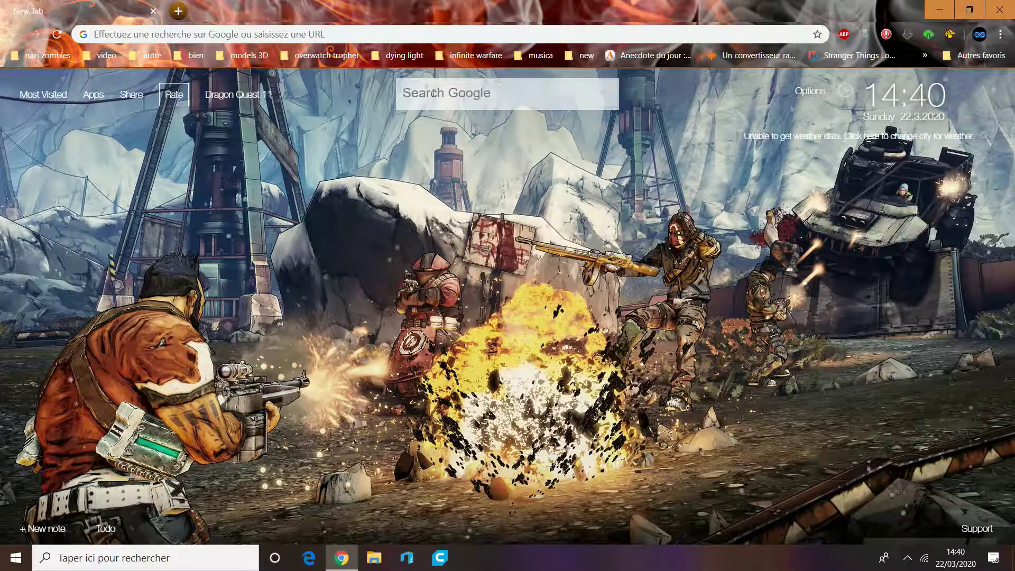
{"action": "key", "text": "super+Left"}
{"action": "key", "text": "super+d"}
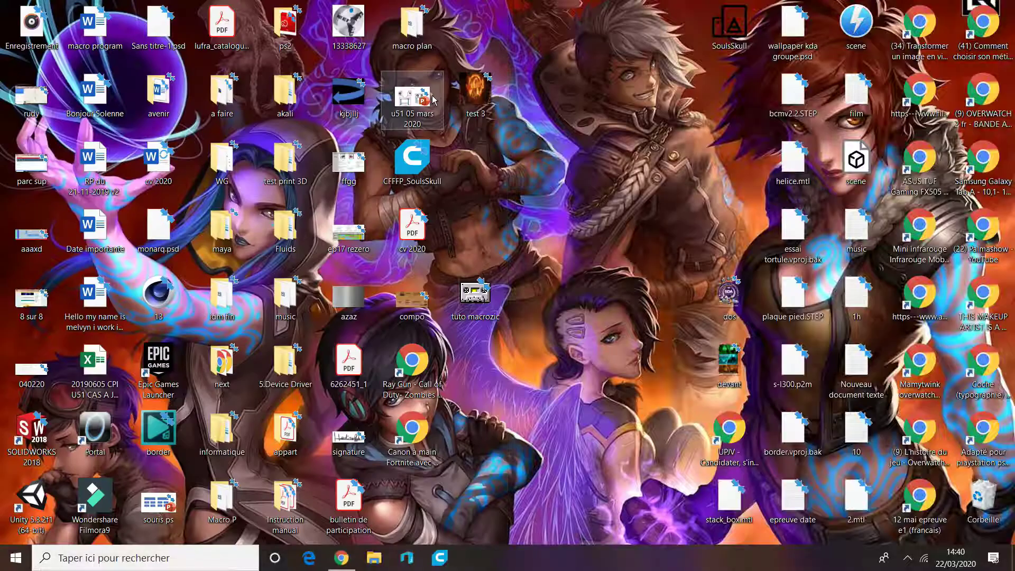
{"action": "key", "text": "super+d"}
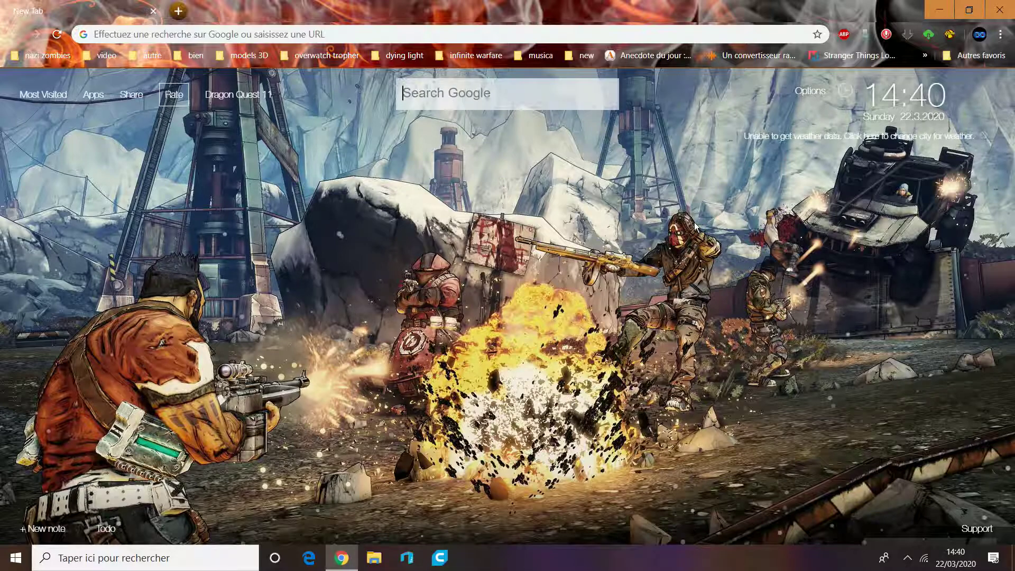
{"action": "key", "text": "super+d"}
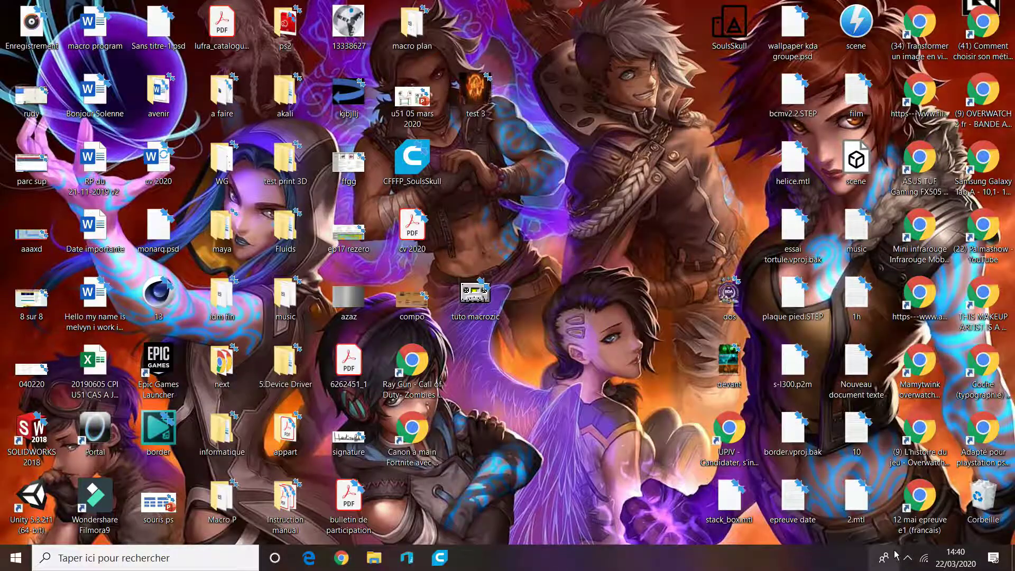
- Move the tuto macrozic file on the desktop up to the row of the test 3 file
{"action": "left_click", "coordinate": [906, 555]}
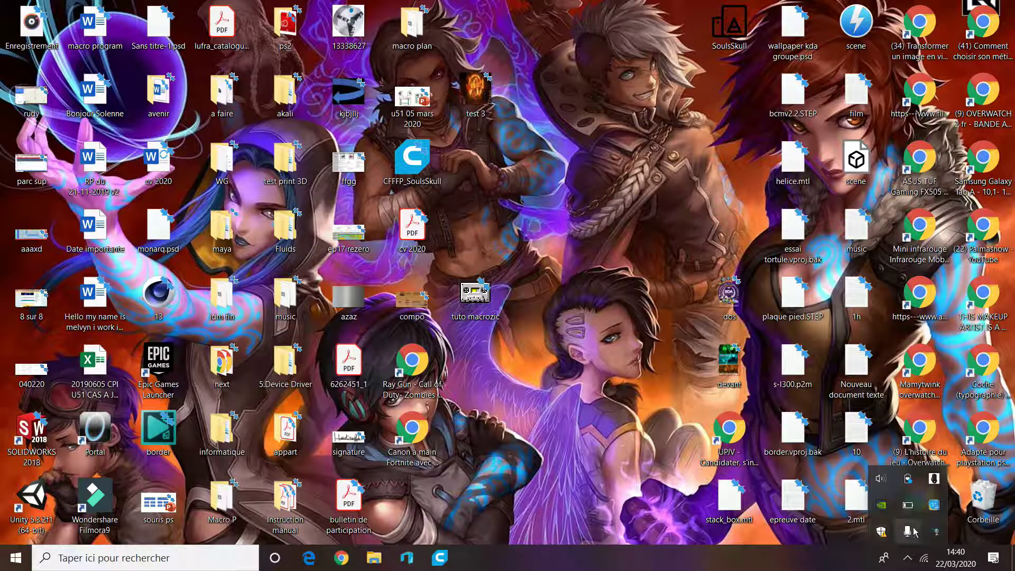
{"action": "left_click", "coordinate": [599, 489]}
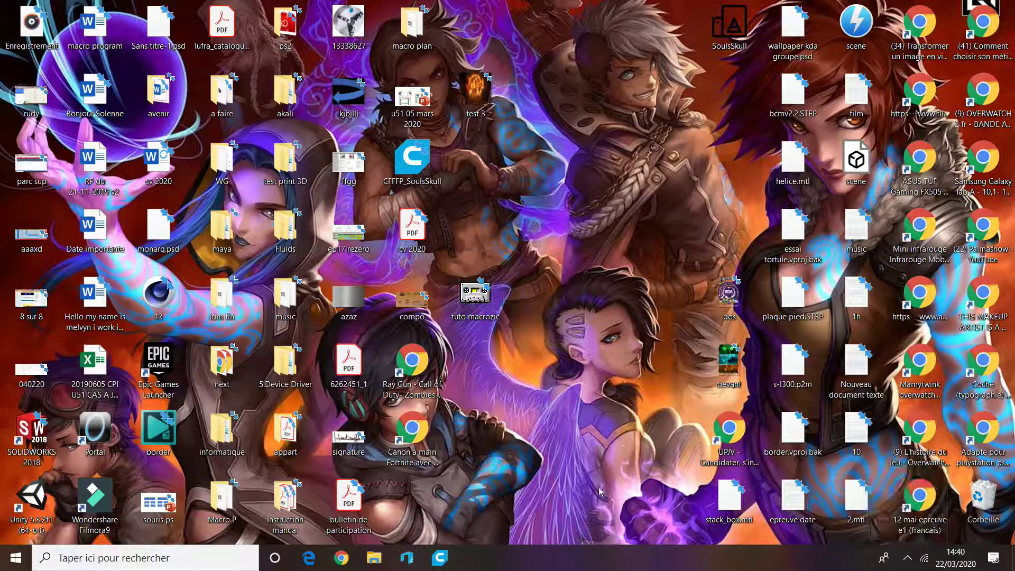
{"action": "left_click_drag", "start_coordinate": [492, 296], "coordinate": [682, 161]}
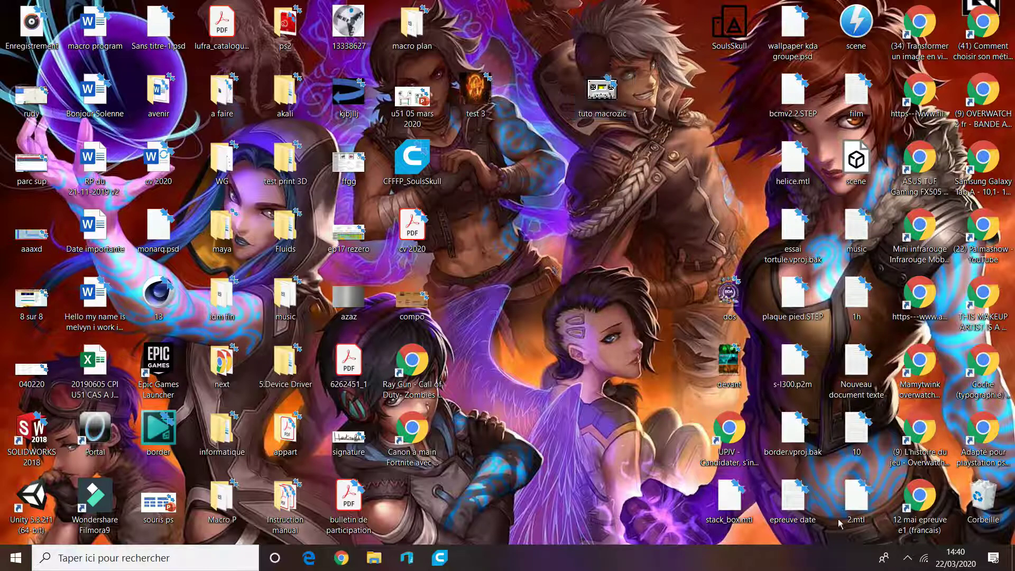
- Stop the screen recording through the recorder's notification area icon
{"action": "left_click", "coordinate": [908, 557]}
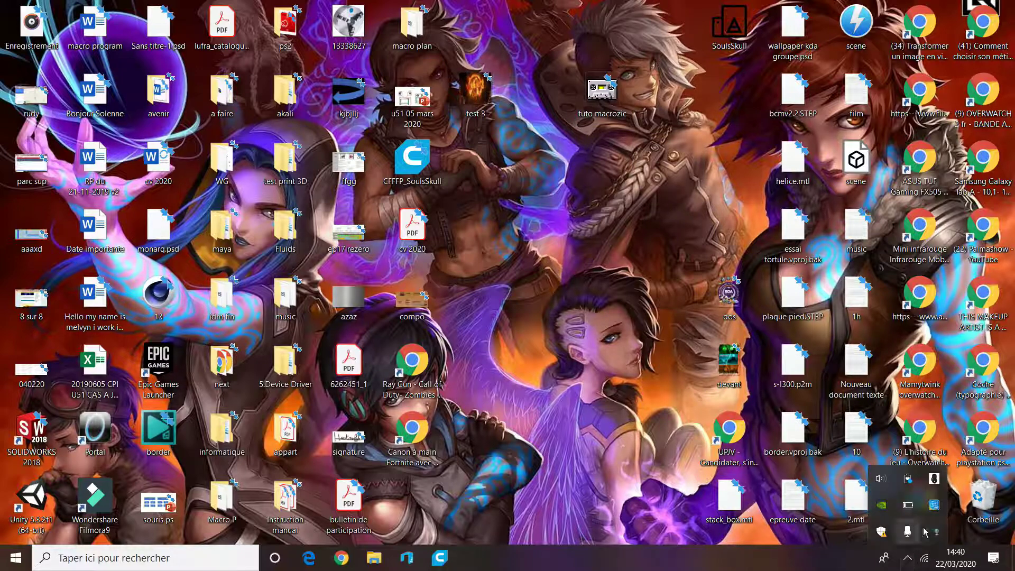
{"action": "right_click", "coordinate": [924, 528]}
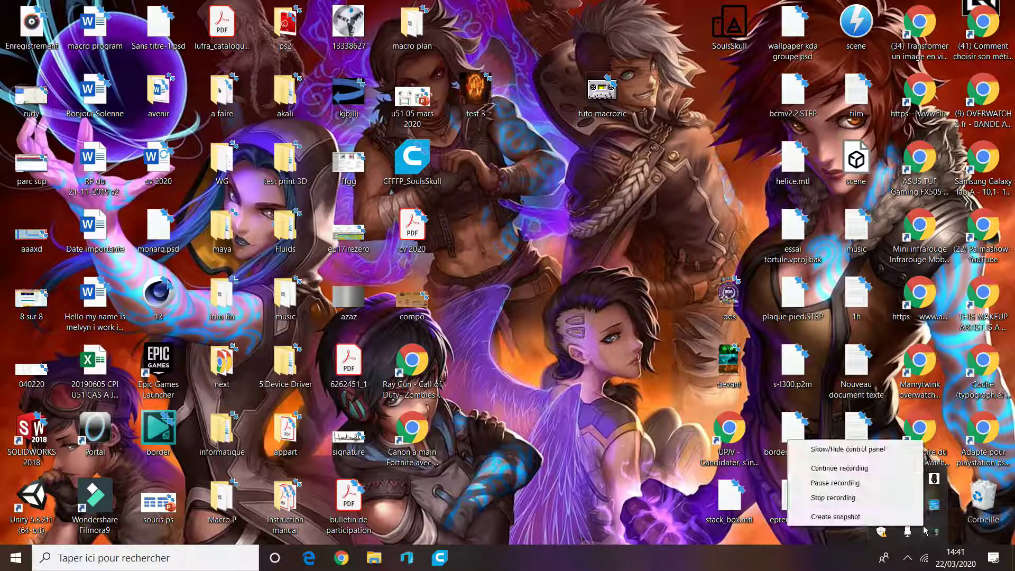
{"action": "left_click", "coordinate": [850, 497]}
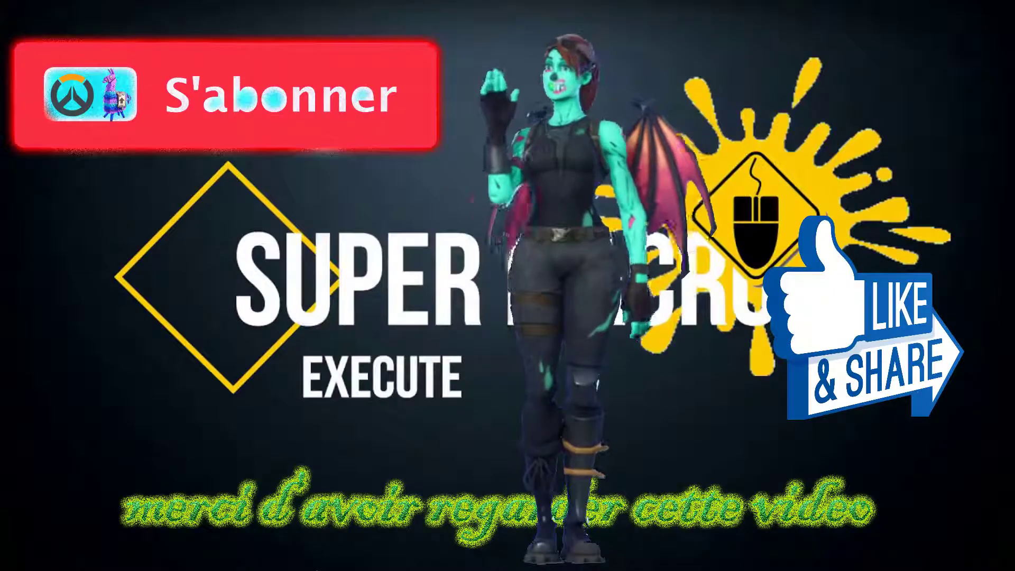